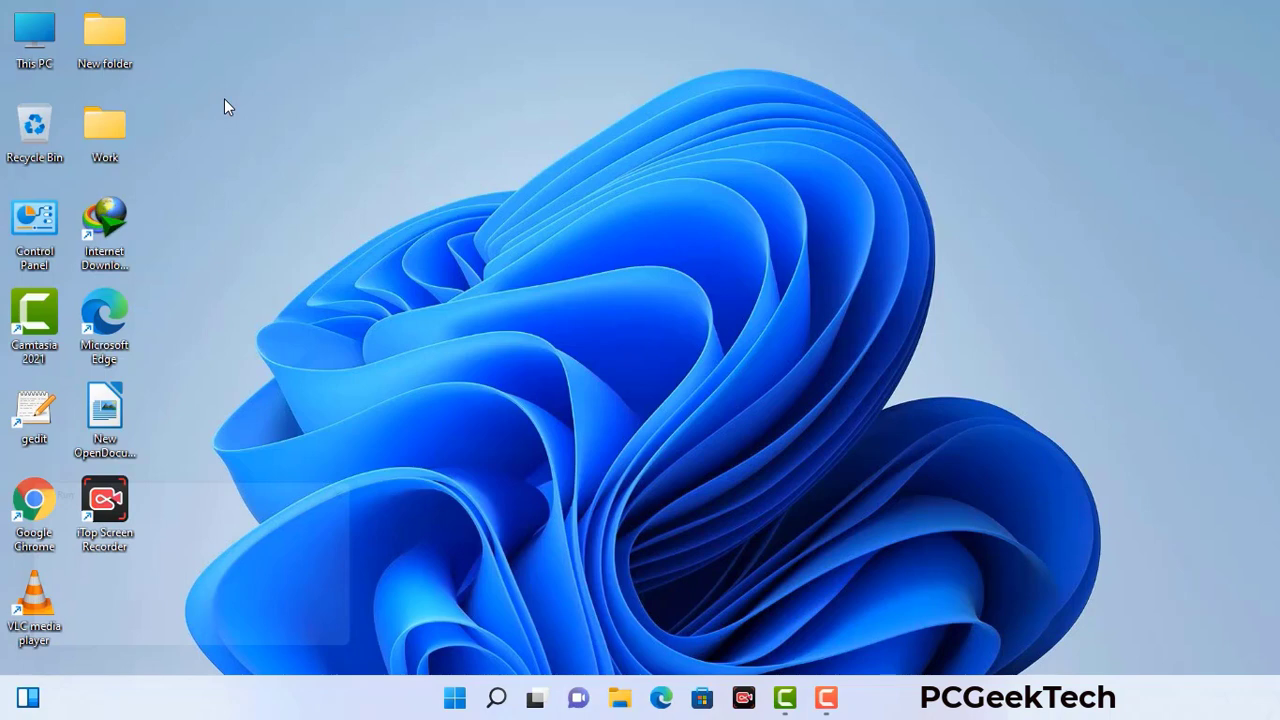
# - Launch System Configuration by running the msconfig command
pyautogui.press('super+r')
pyautogui.moveTo(218, 487); pyautogui.dragTo(563, 158)
pyautogui.click(510, 250)
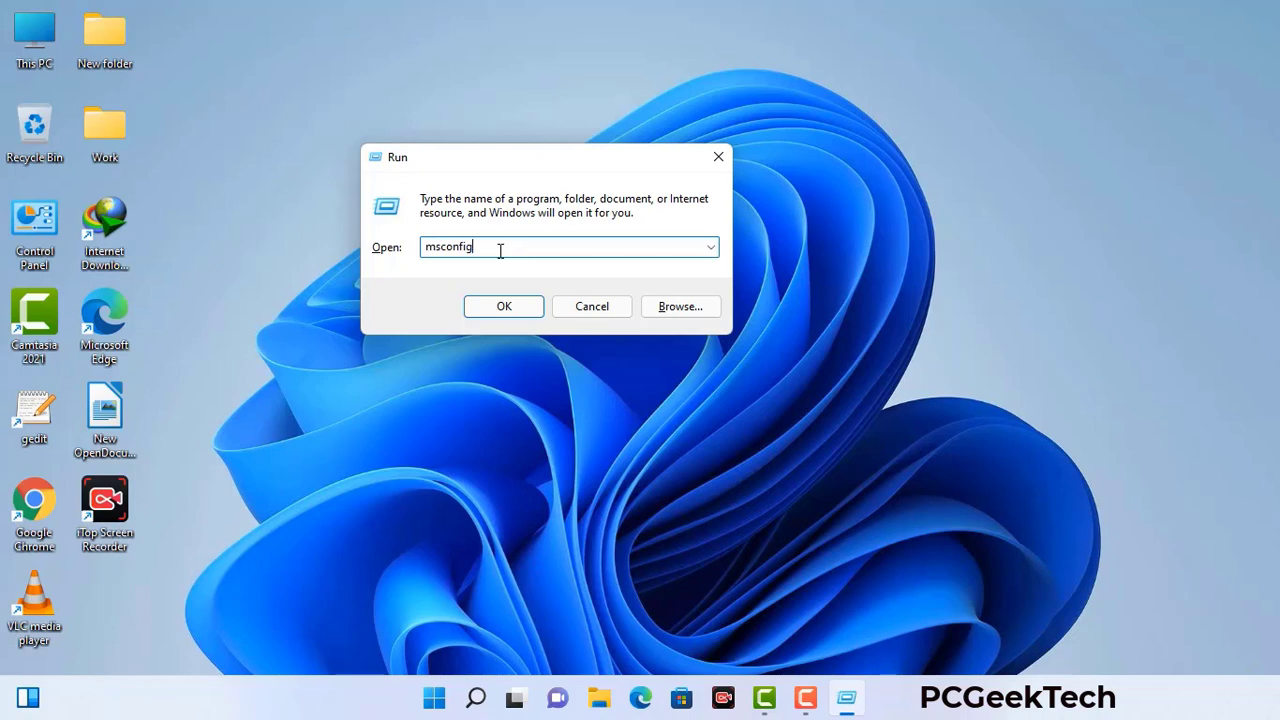
pyautogui.click(494, 312)
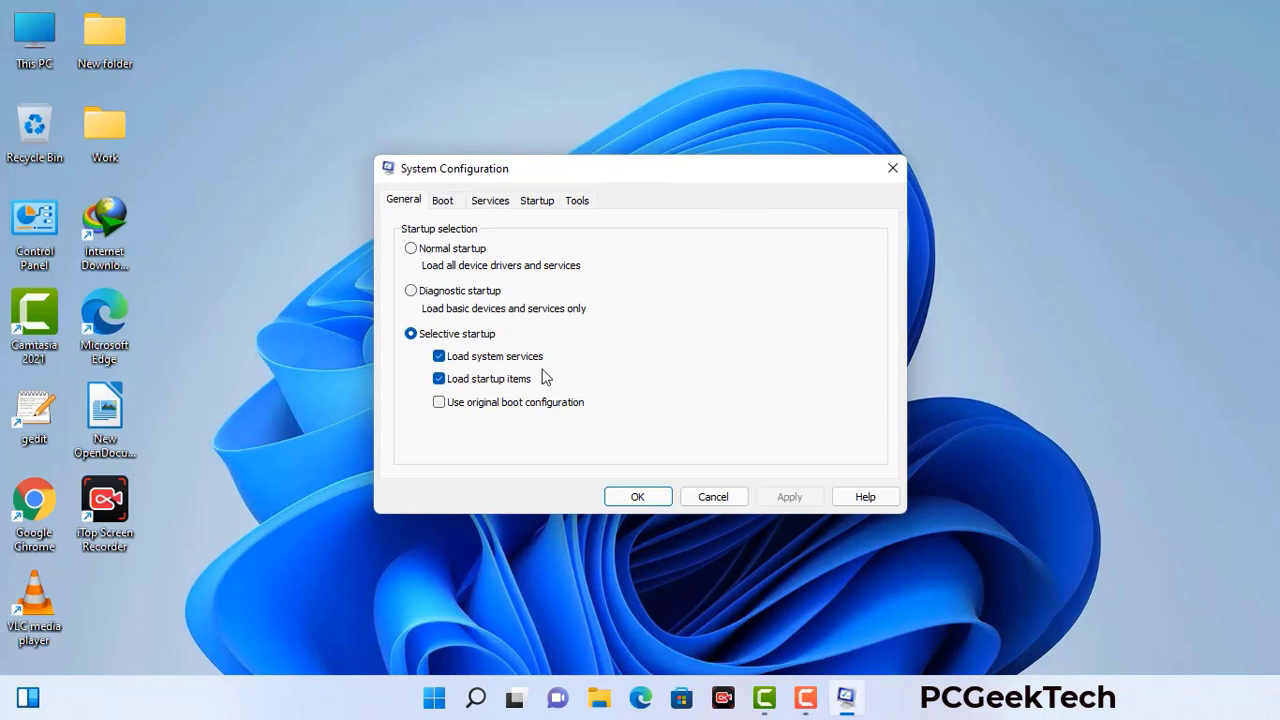
# - Enable Safe boot with the Network option for Windows 11, then apply and confirm the boot settings
pyautogui.click(445, 201)
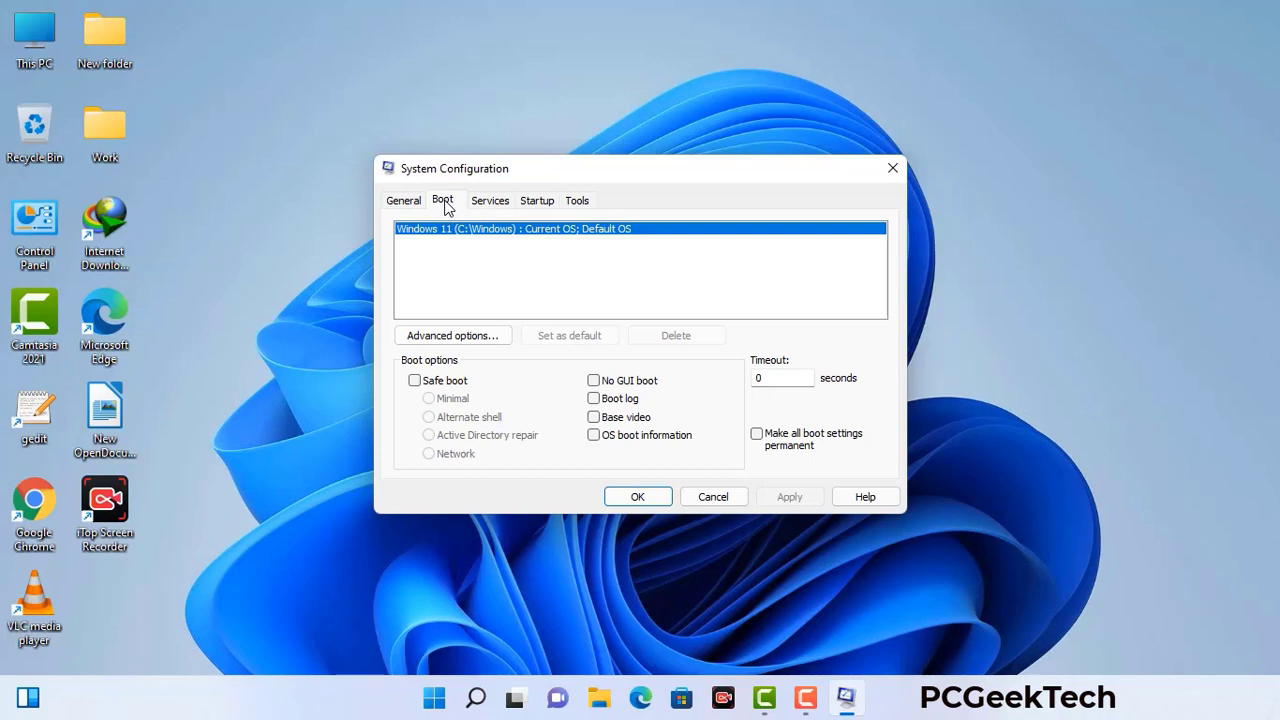
pyautogui.click(413, 382)
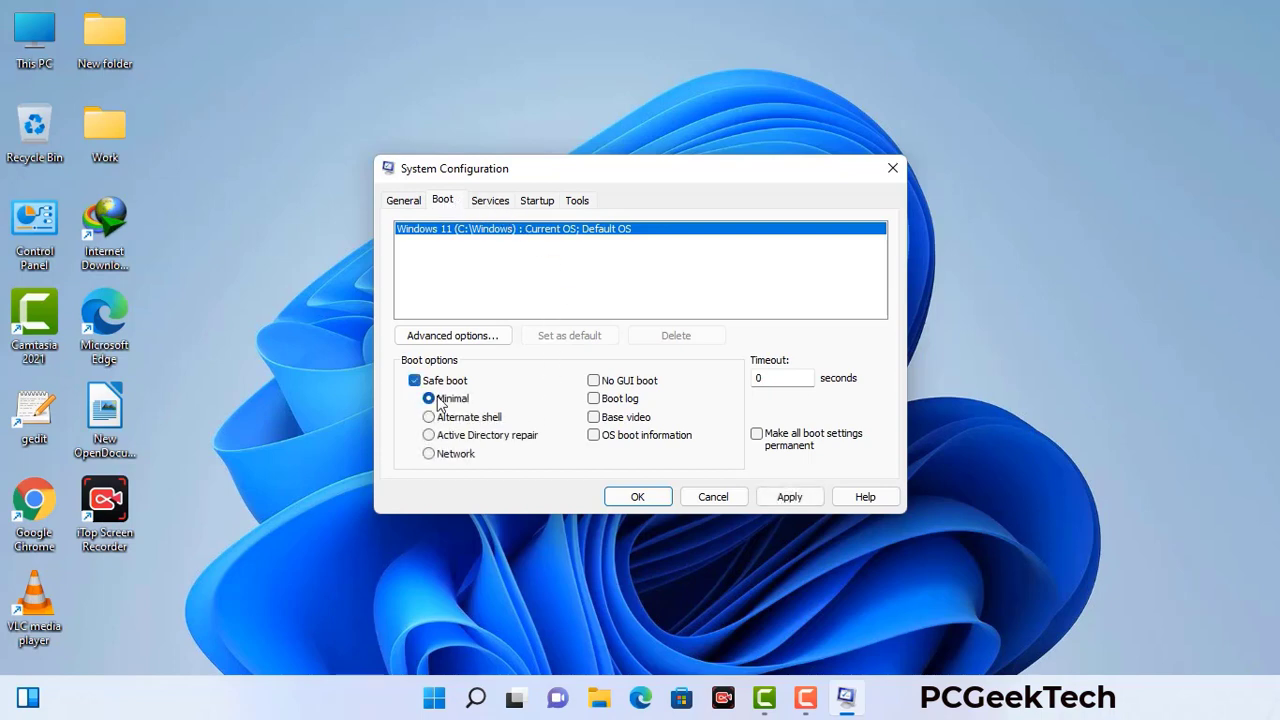
pyautogui.click(455, 455)
pyautogui.click(789, 499)
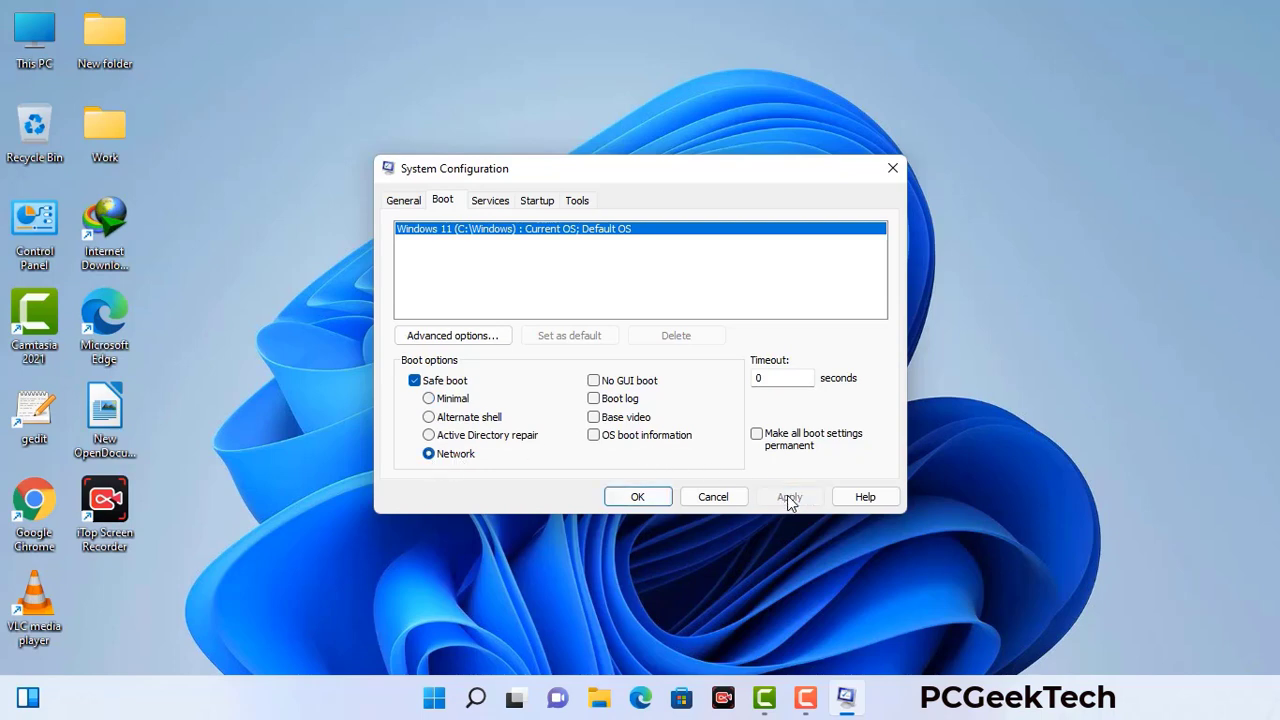
pyautogui.click(637, 497)
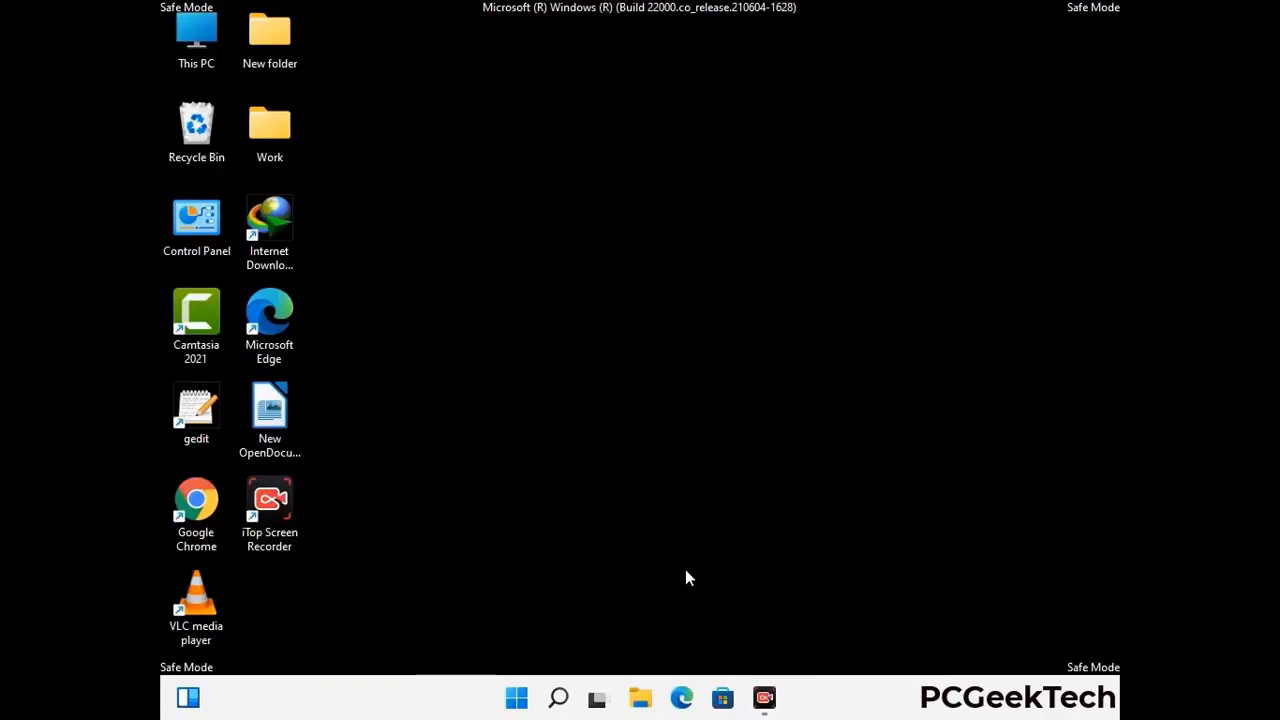
# - Set File Explorer Options in Control Panel to show hidden files, folders, and drives, then close Control Panel
pyautogui.doubleClick(197, 237)
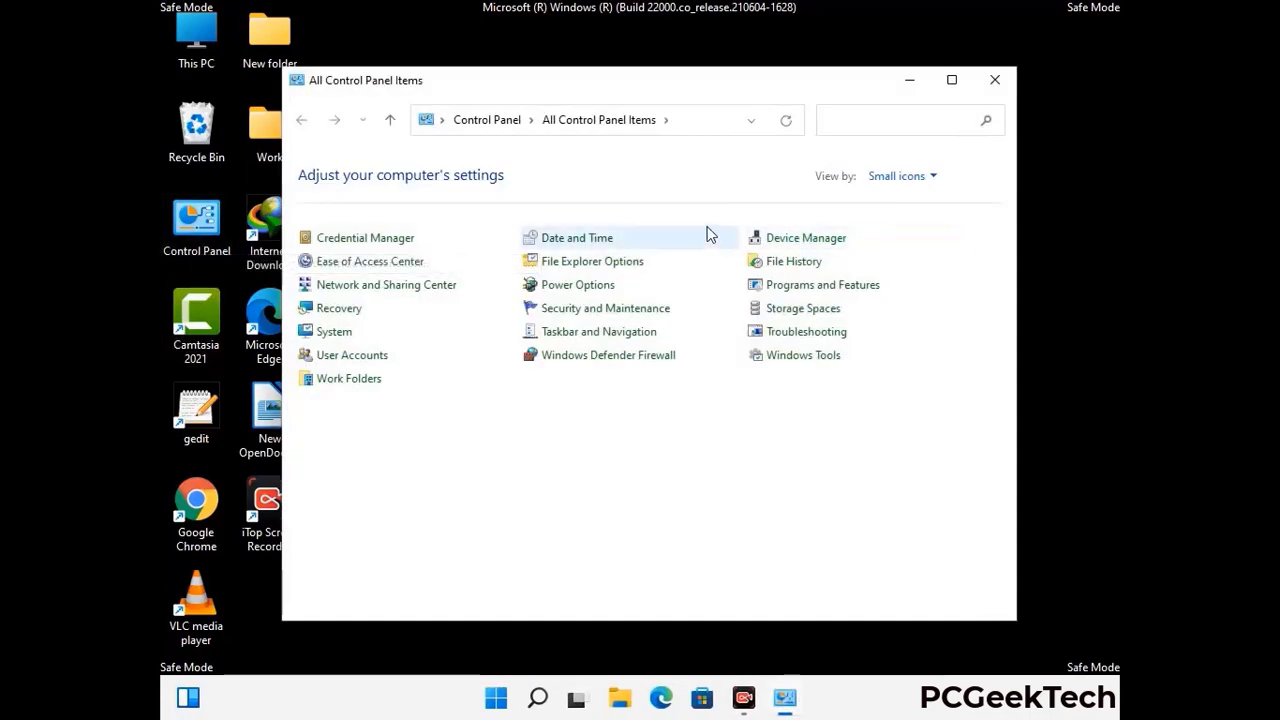
pyautogui.click(617, 268)
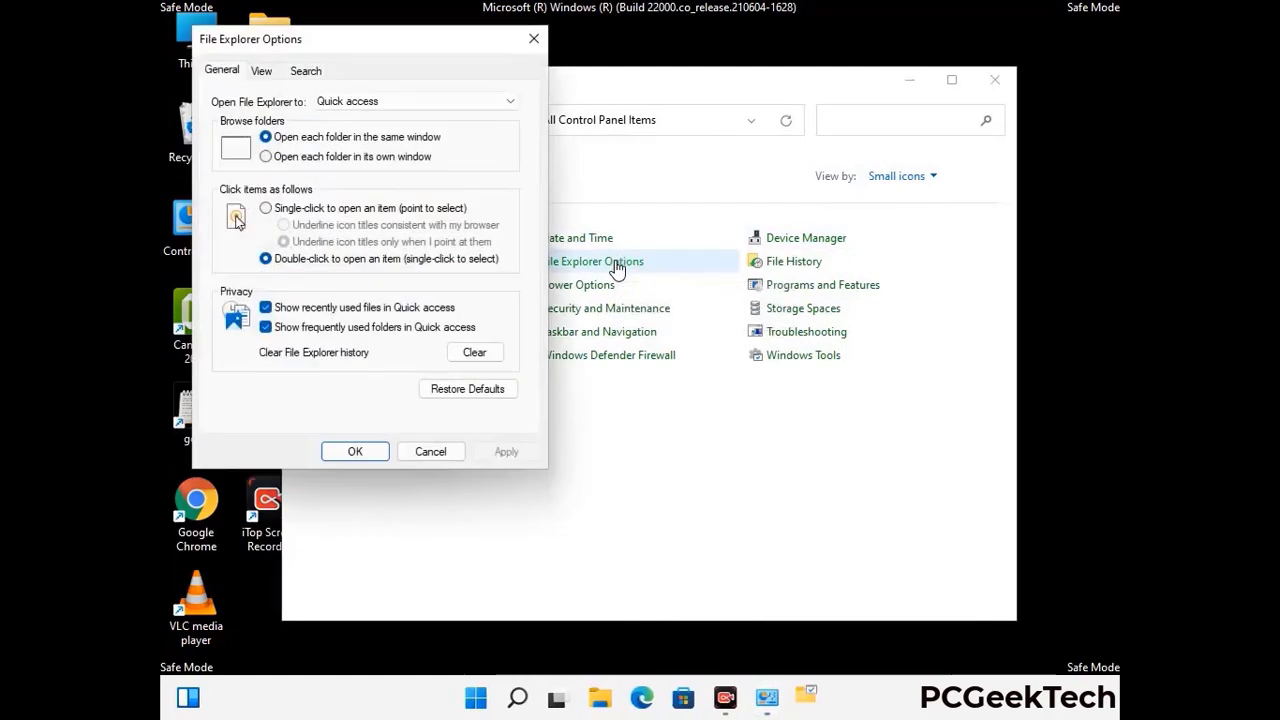
pyautogui.click(262, 71)
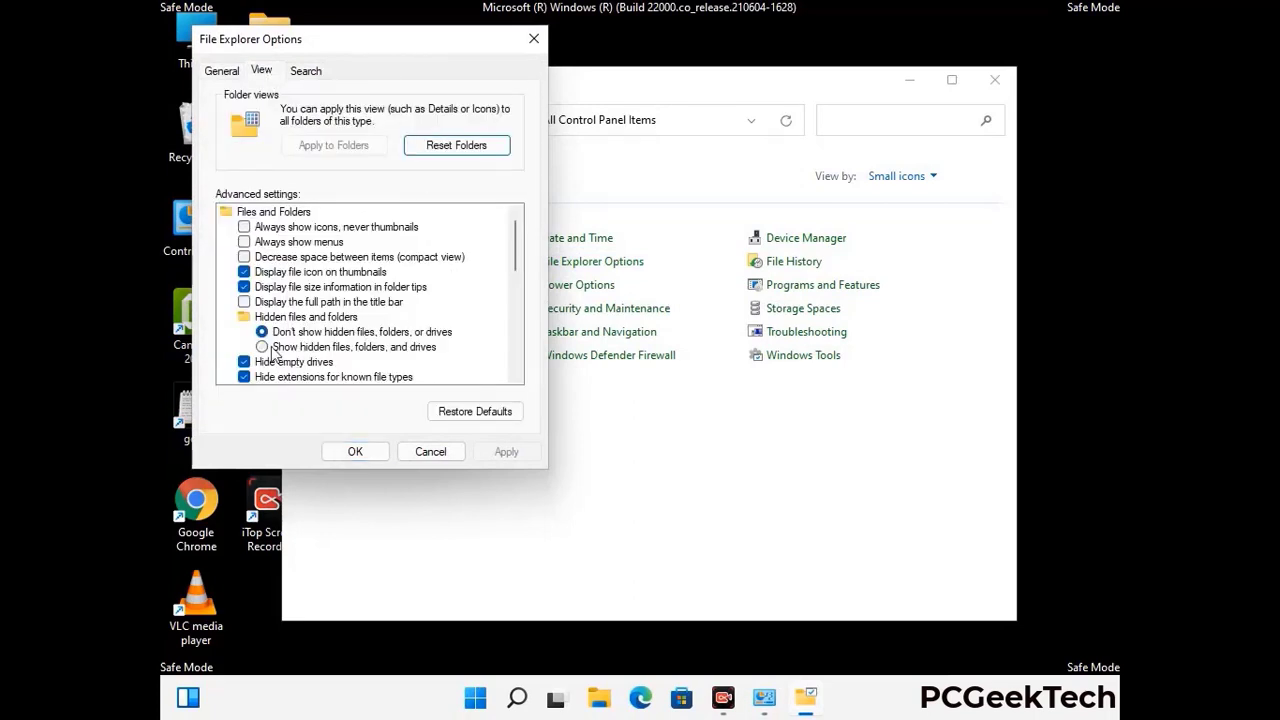
pyautogui.click(262, 347)
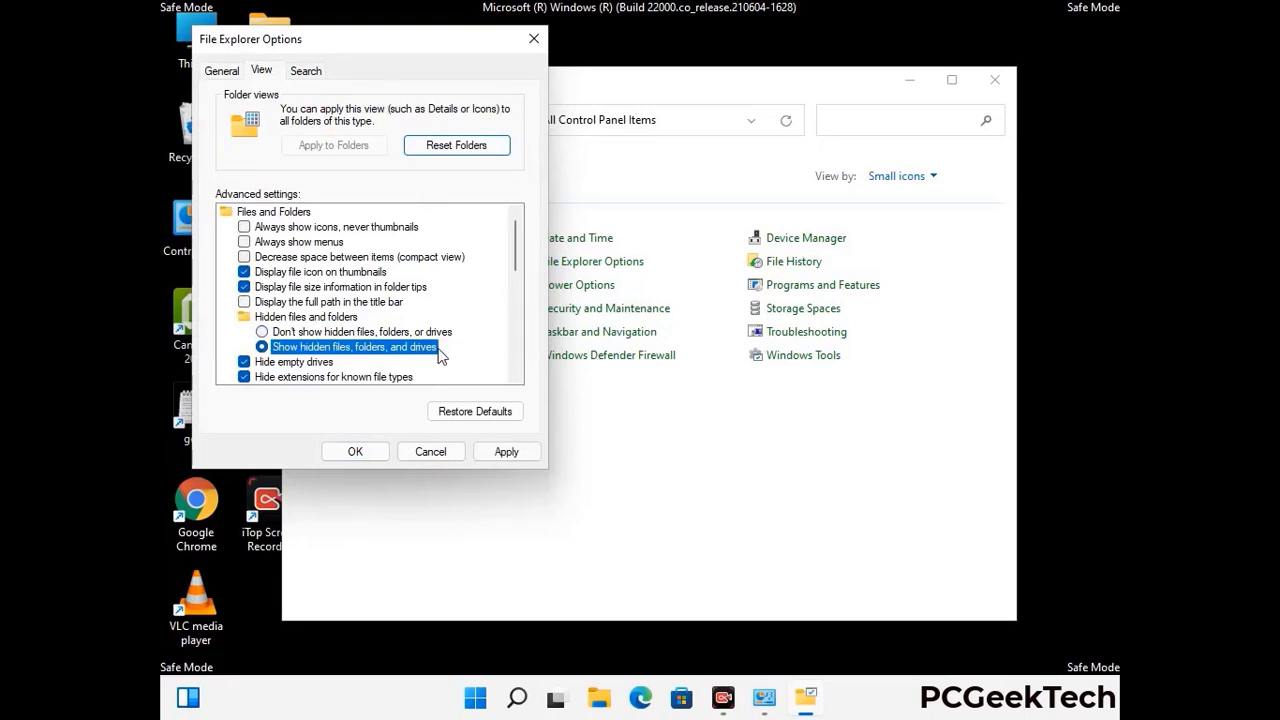
pyautogui.click(506, 452)
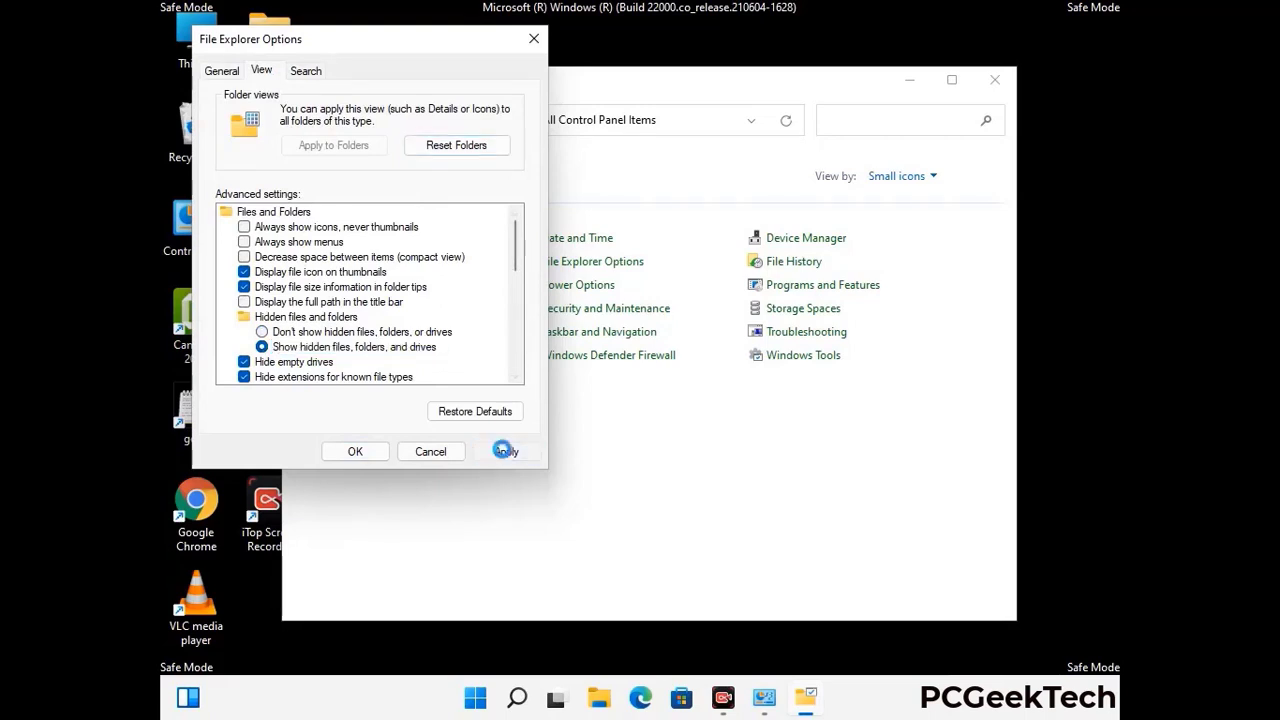
pyautogui.click(340, 454)
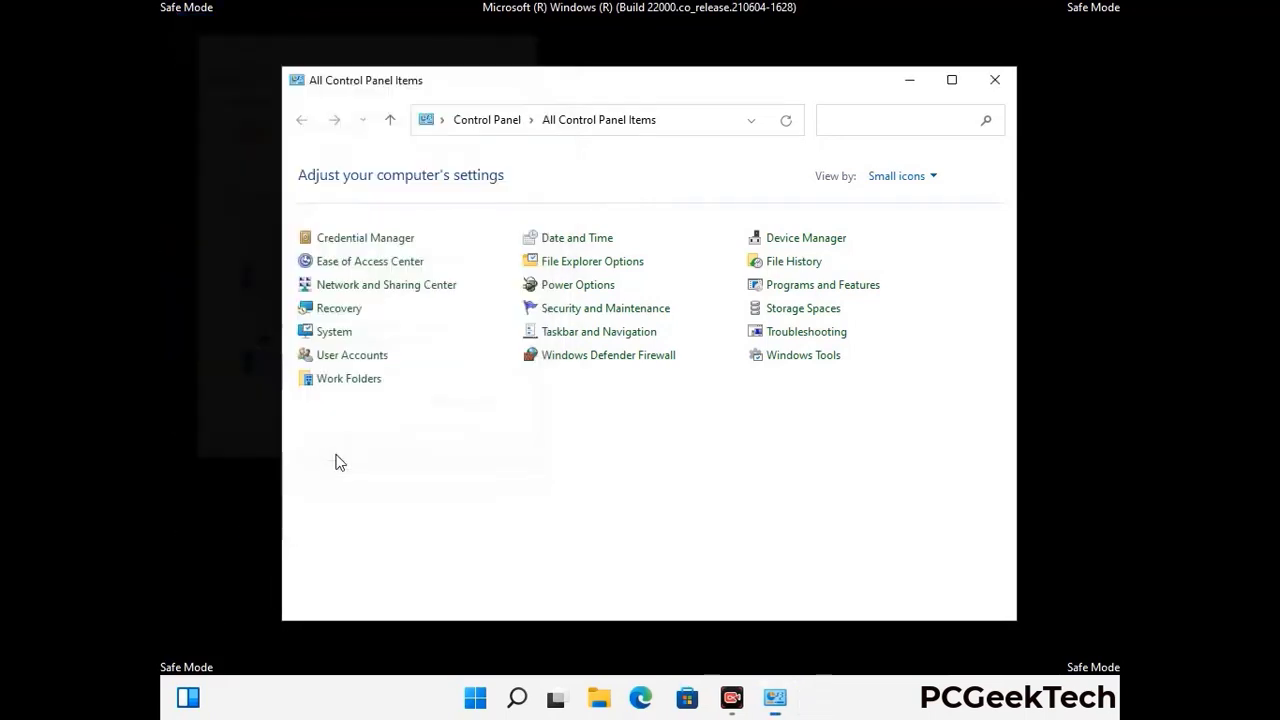
pyautogui.click(993, 82)
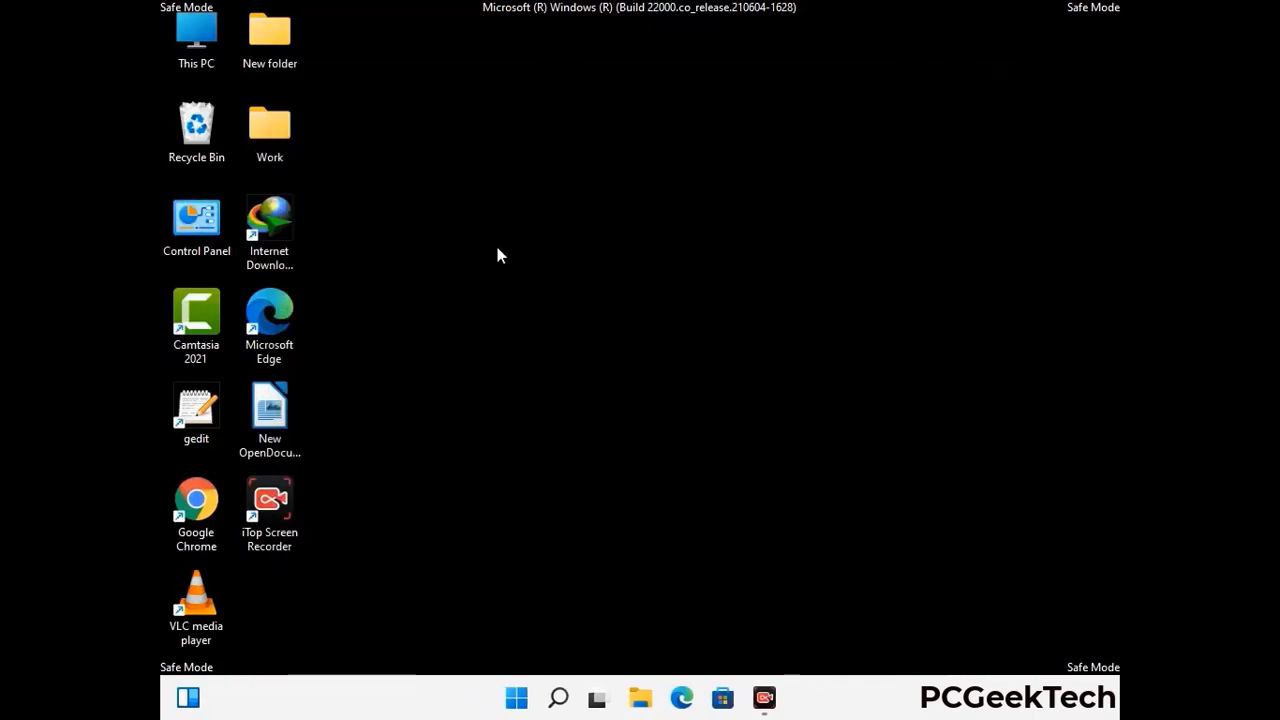
# - Open the folder C:\Windows\System32\drivers\etc from This PC
pyautogui.doubleClick(190, 62)
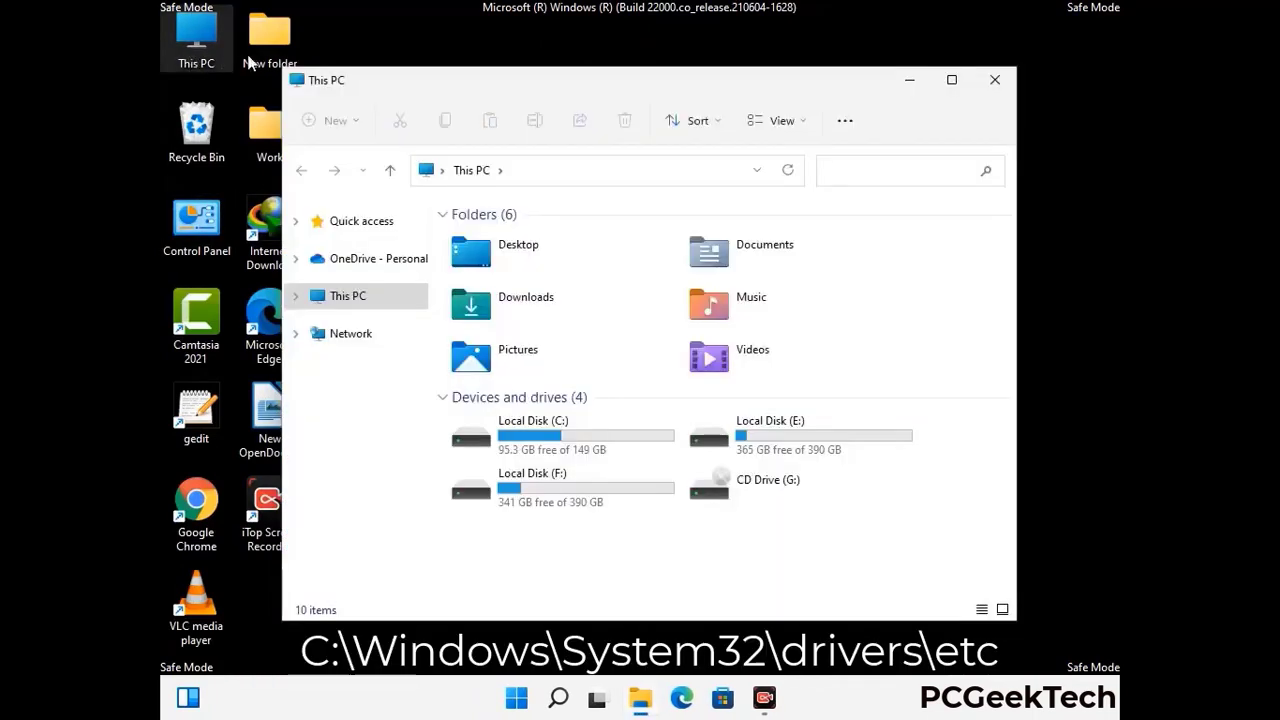
pyautogui.doubleClick(560, 438)
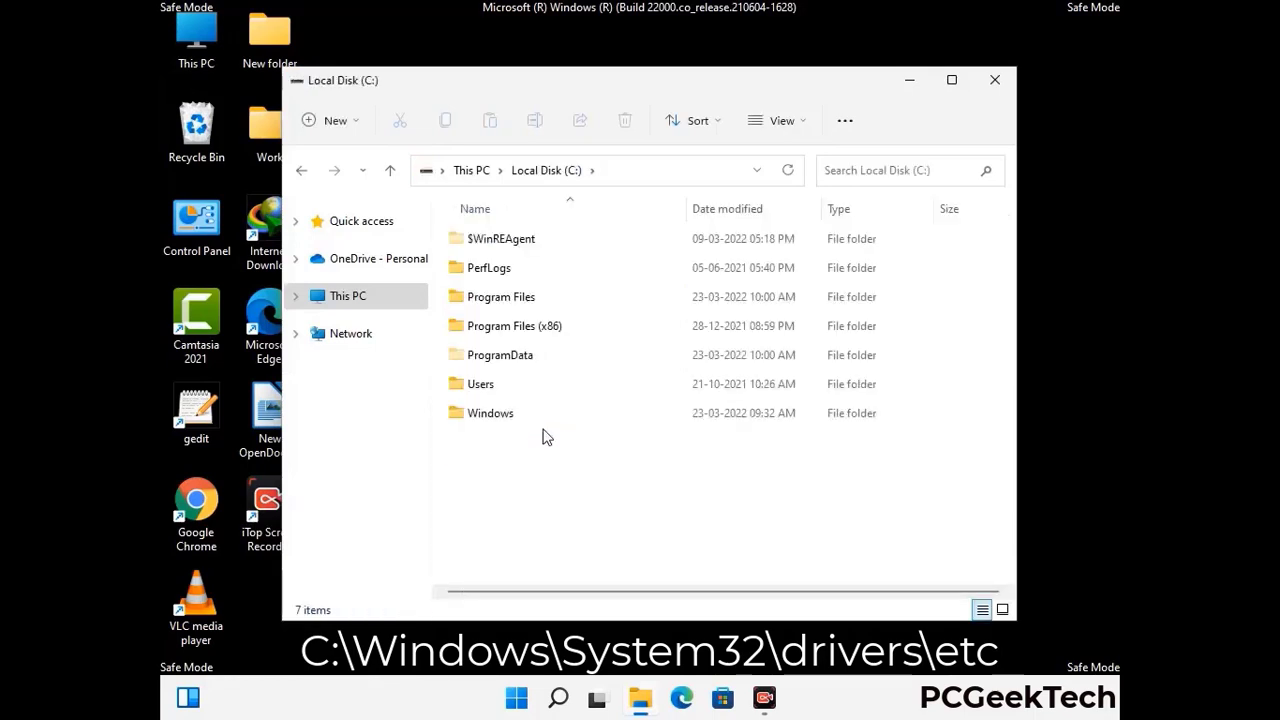
pyautogui.doubleClick(485, 414)
pyautogui.scroll(-6, 640, 428)
pyautogui.scroll(-12, 625, 435)
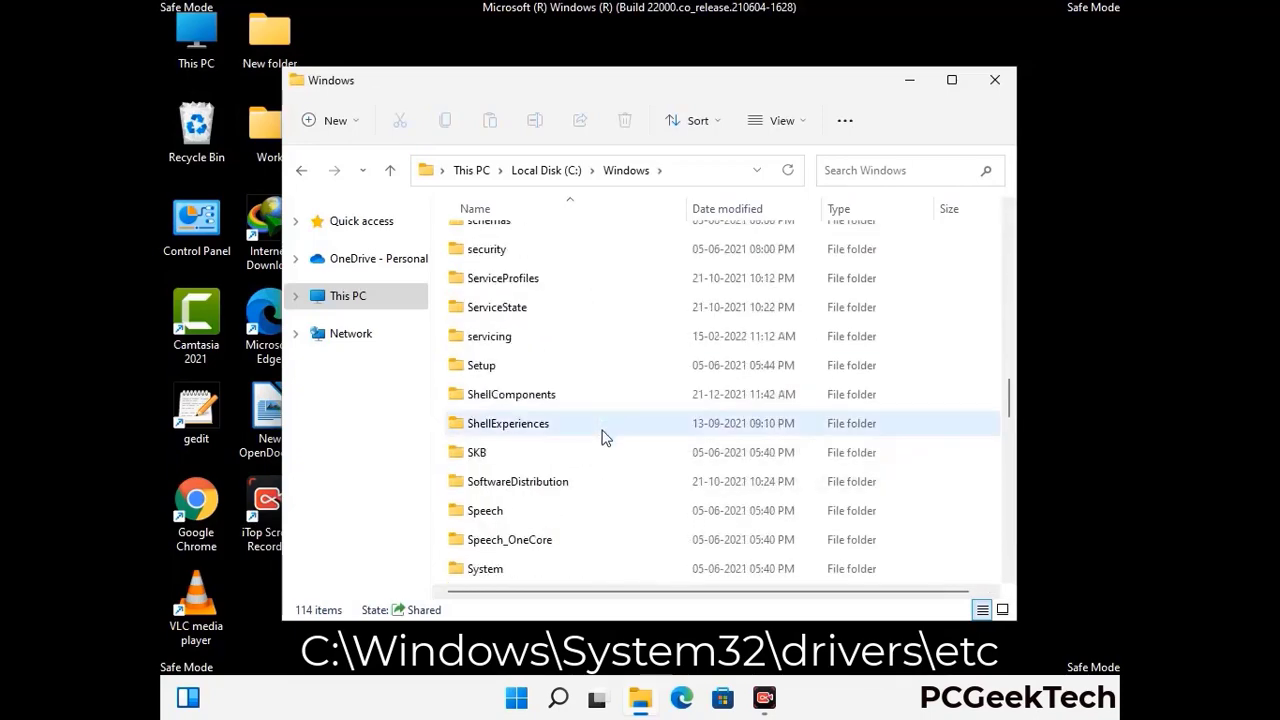
pyautogui.scroll(-2, 603, 437)
pyautogui.doubleClick(489, 423)
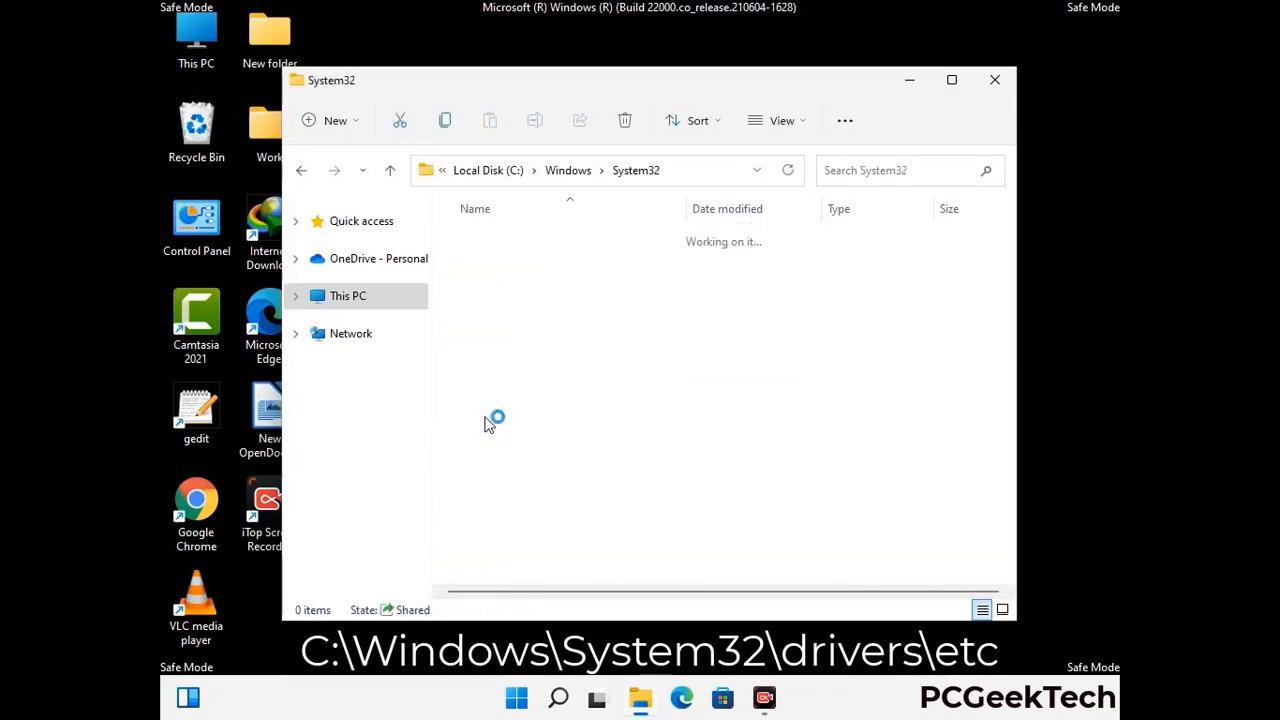
pyautogui.scroll(-5, 550, 435)
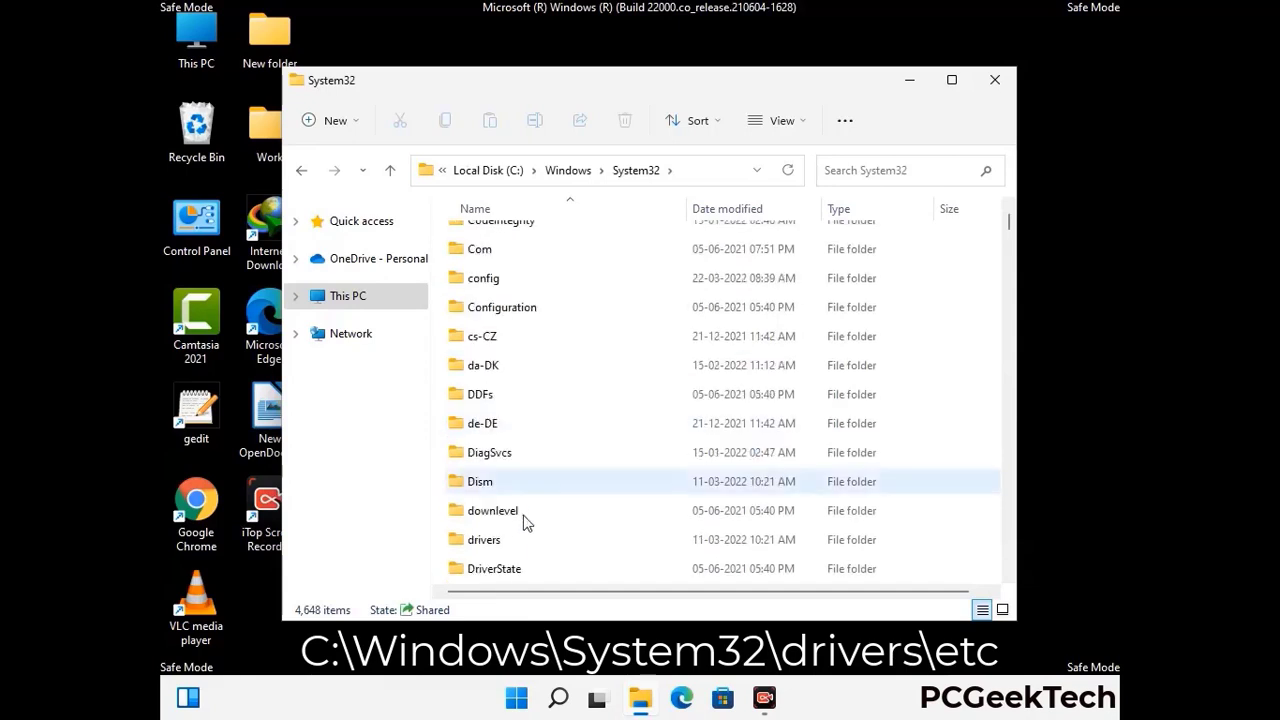
pyautogui.doubleClick(491, 545)
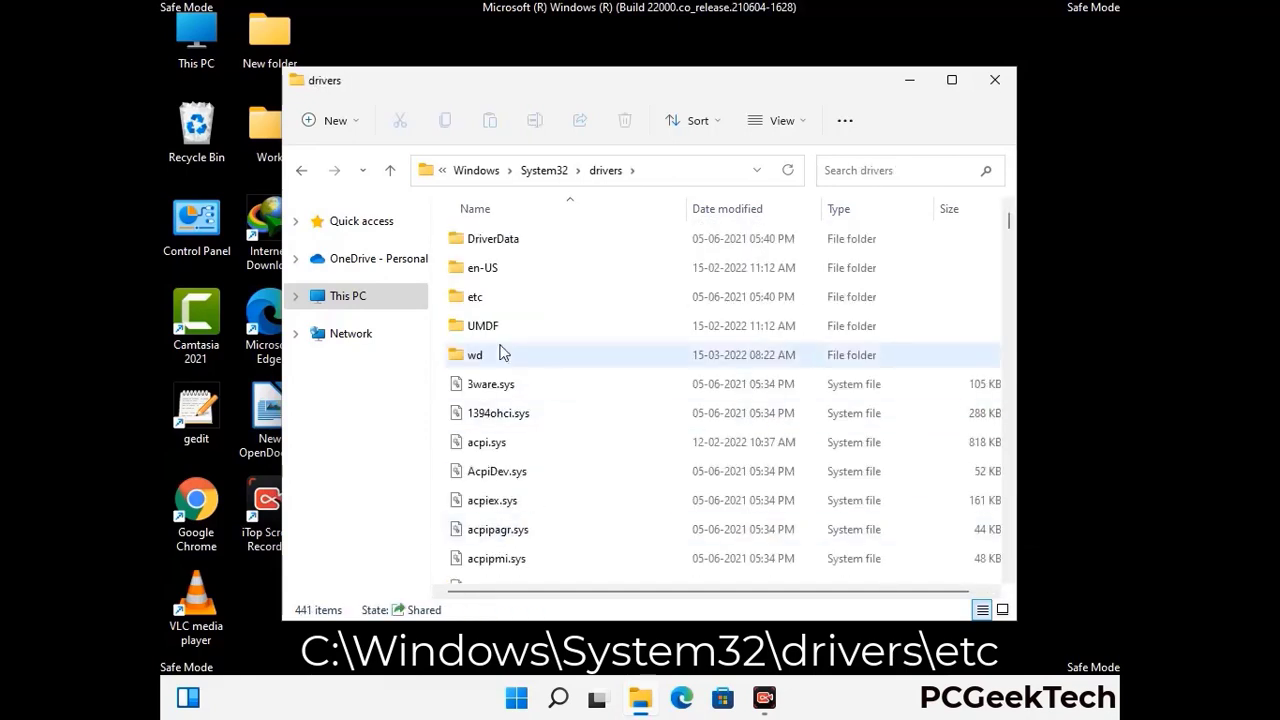
pyautogui.doubleClick(476, 298)
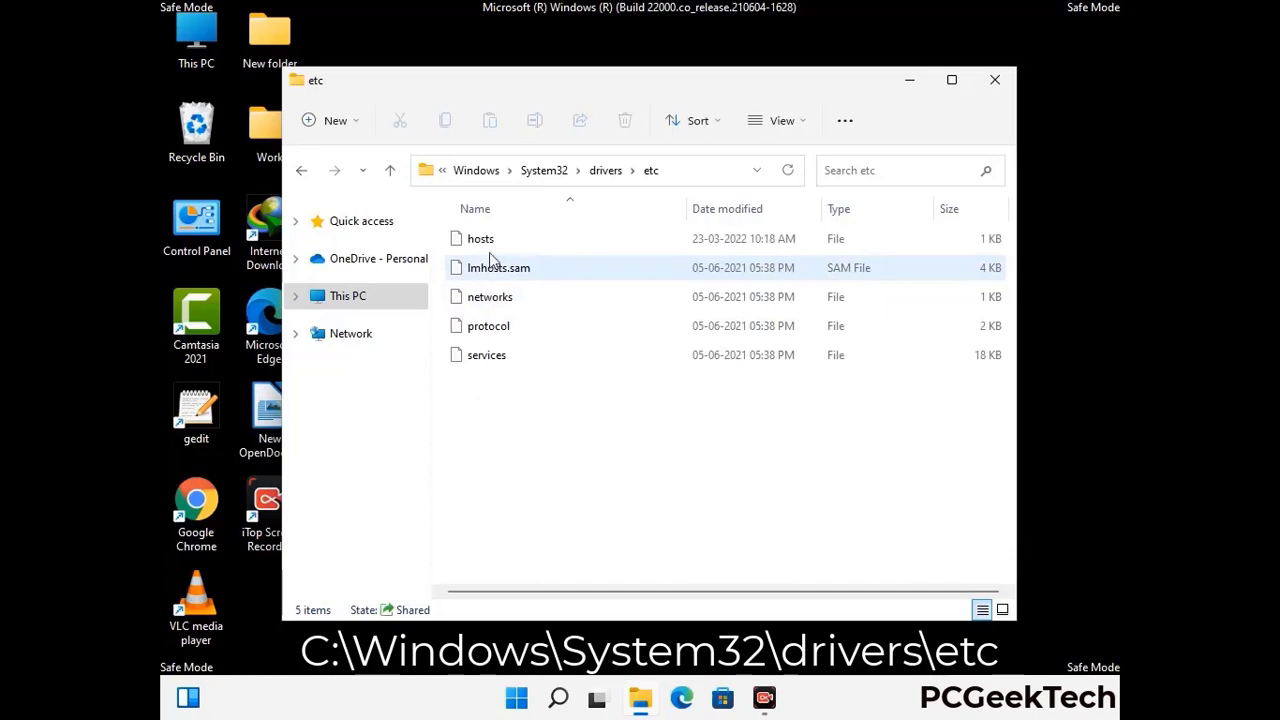
# - Open the hosts file in Notepad and move its window so the text is fully readable
pyautogui.click(490, 245)
pyautogui.doubleClick(490, 250)
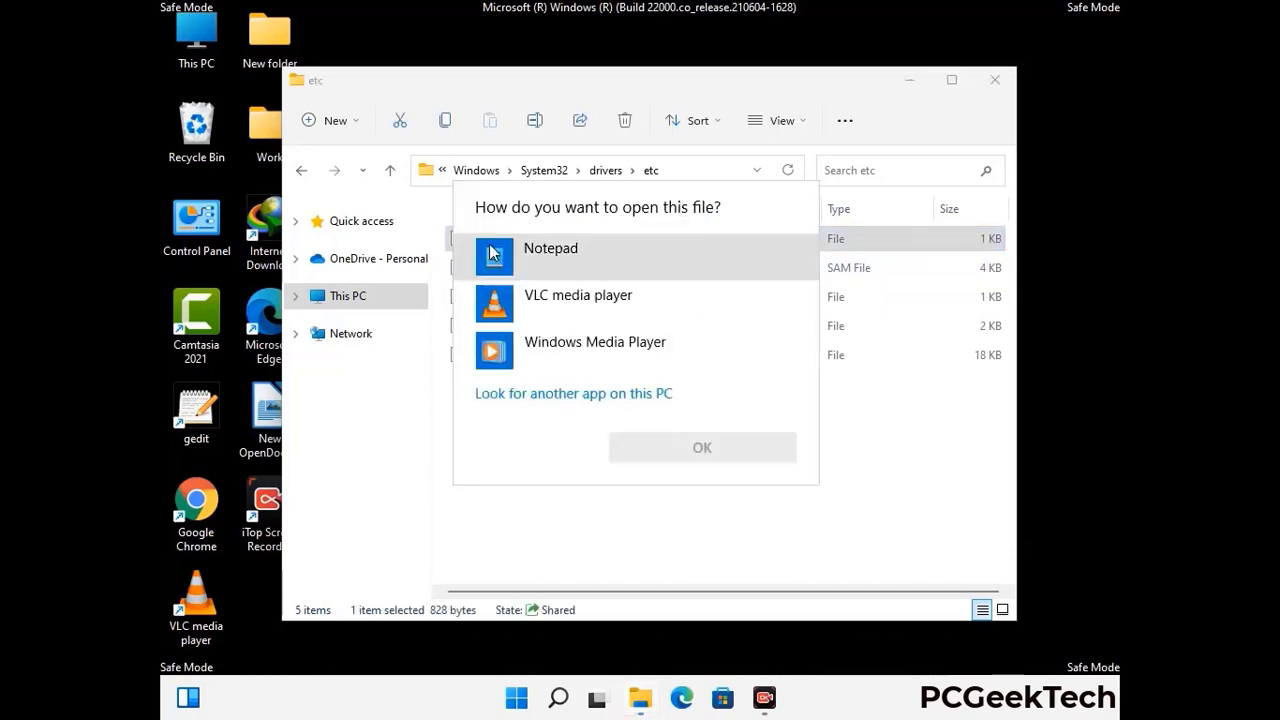
pyautogui.click(578, 256)
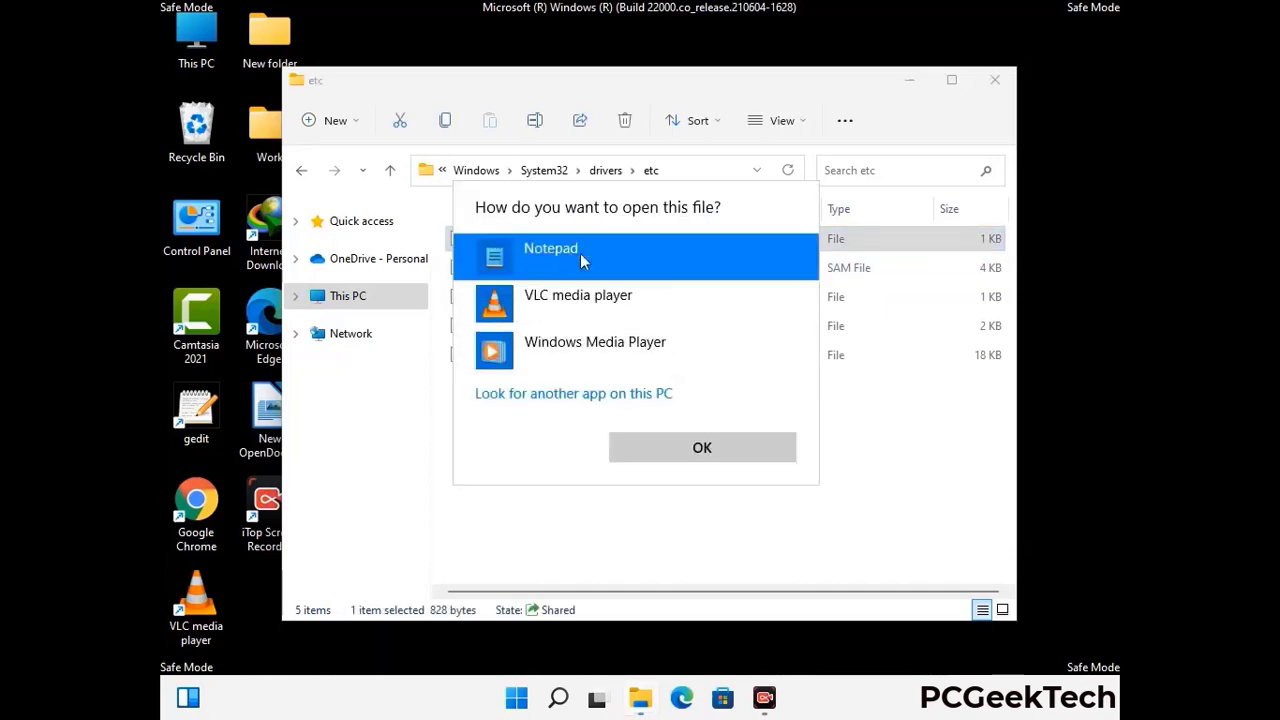
pyautogui.click(704, 448)
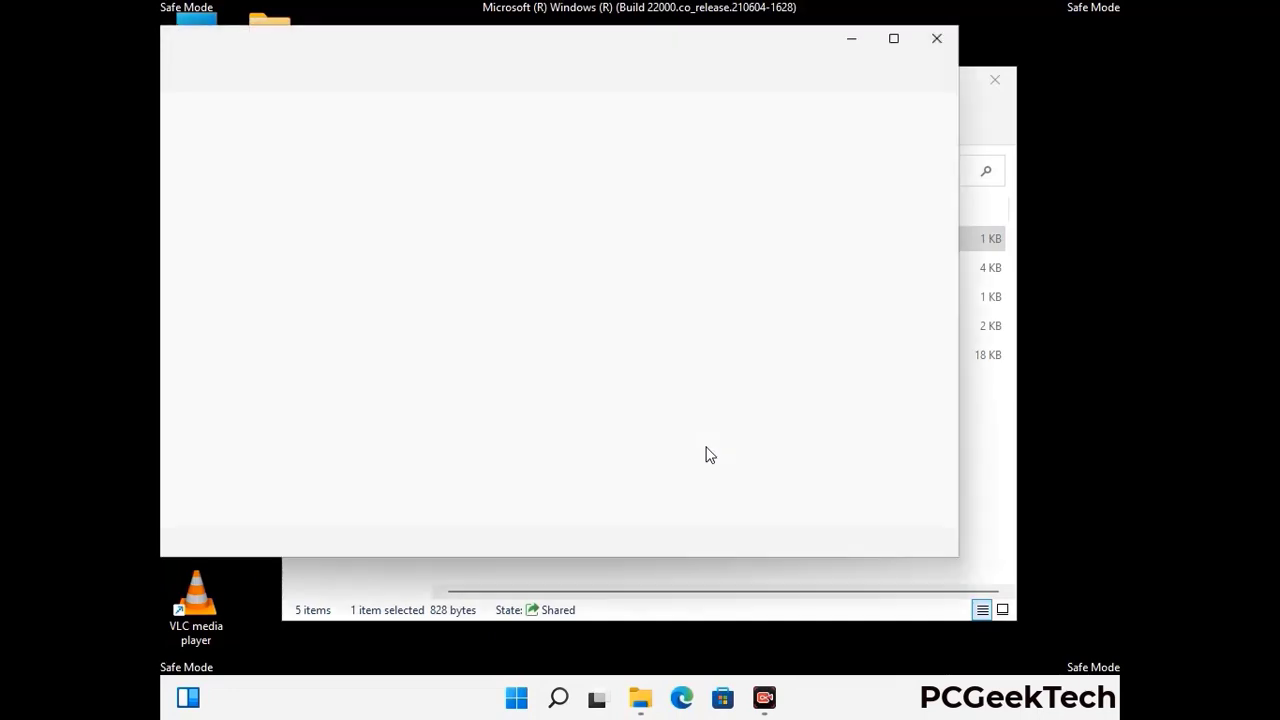
pyautogui.moveTo(612, 50); pyautogui.dragTo(753, 60)
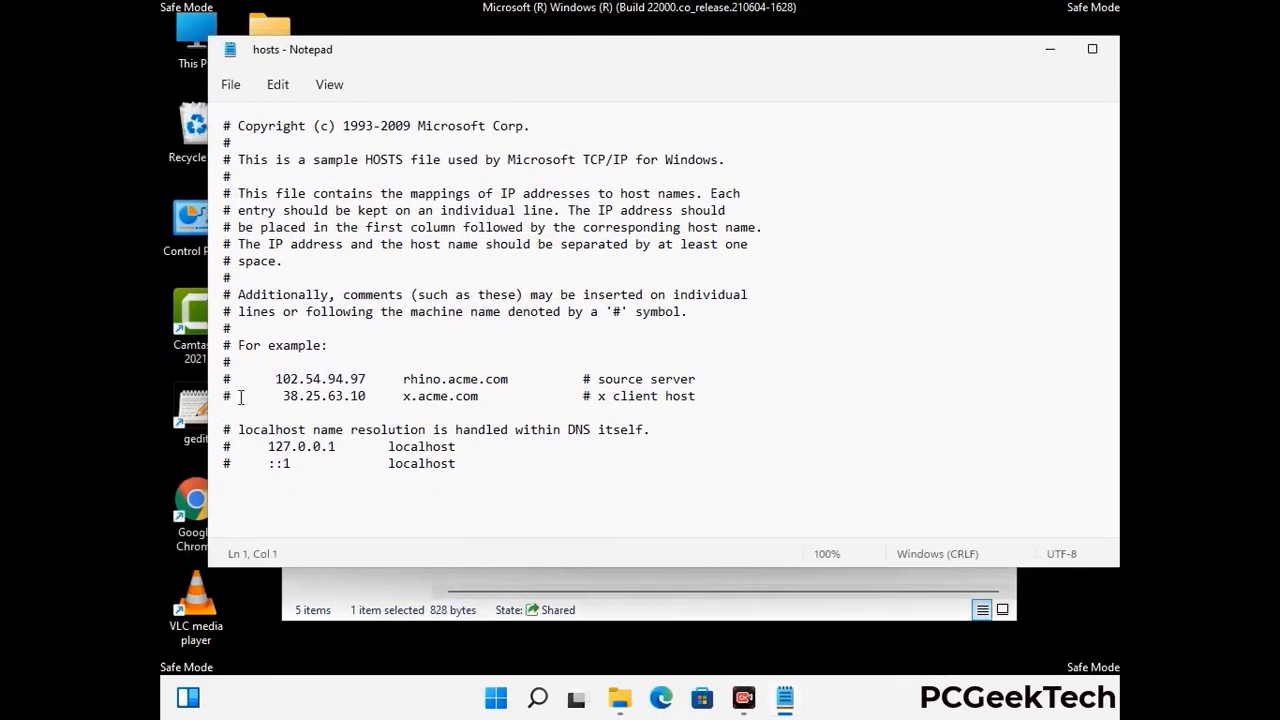
# - Add blank lines after the last localhost entry in the hosts file, save it, and close the file and folder windows
pyautogui.click(479, 470)
pyautogui.press('Return')
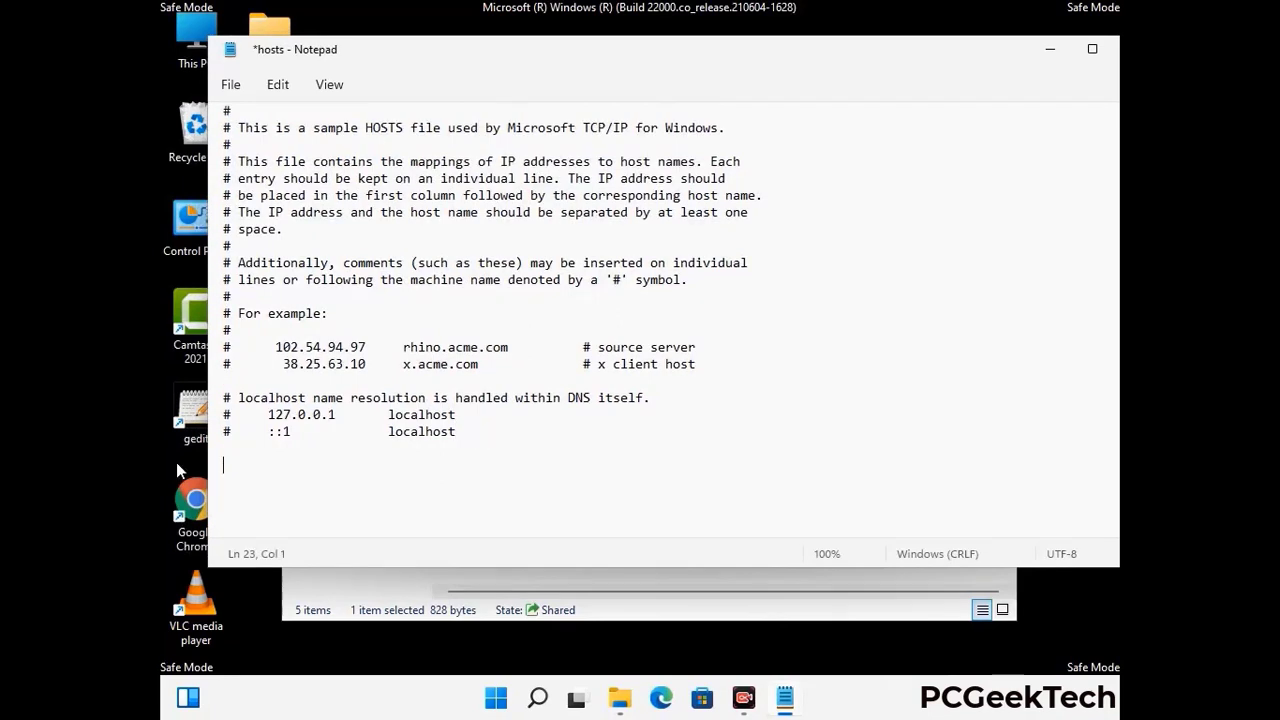
pyautogui.click(231, 86)
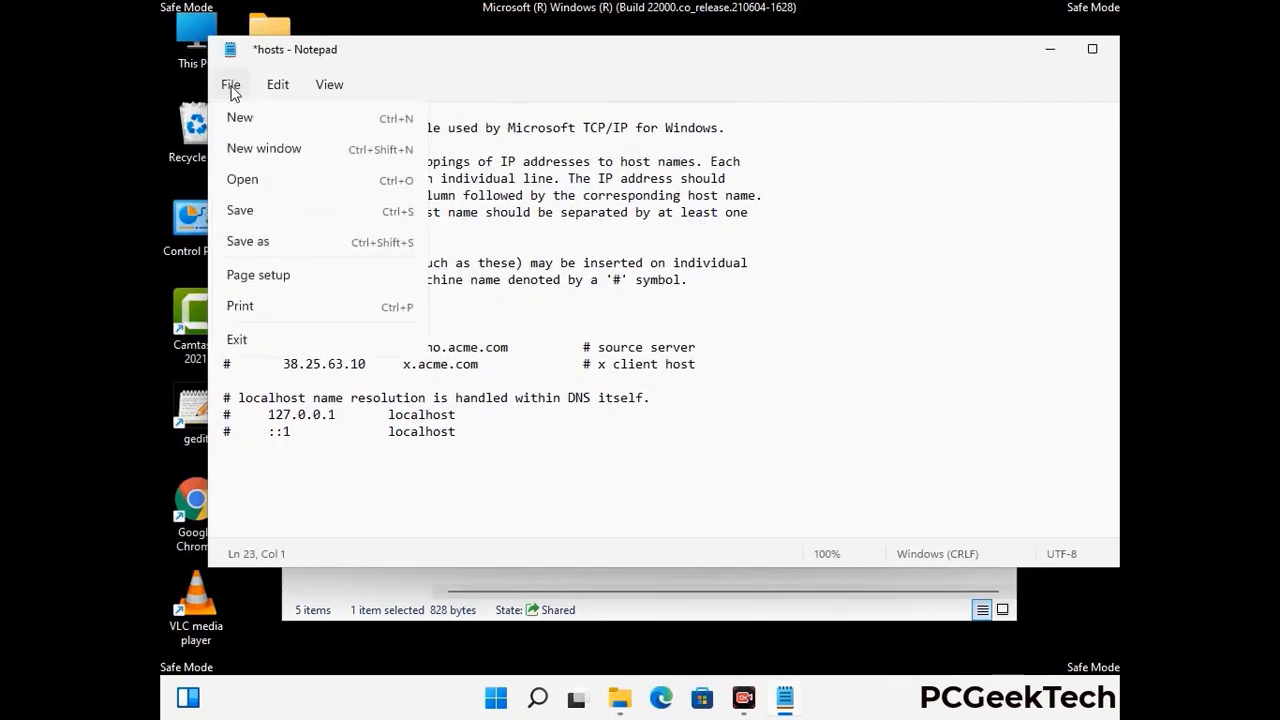
pyautogui.click(240, 212)
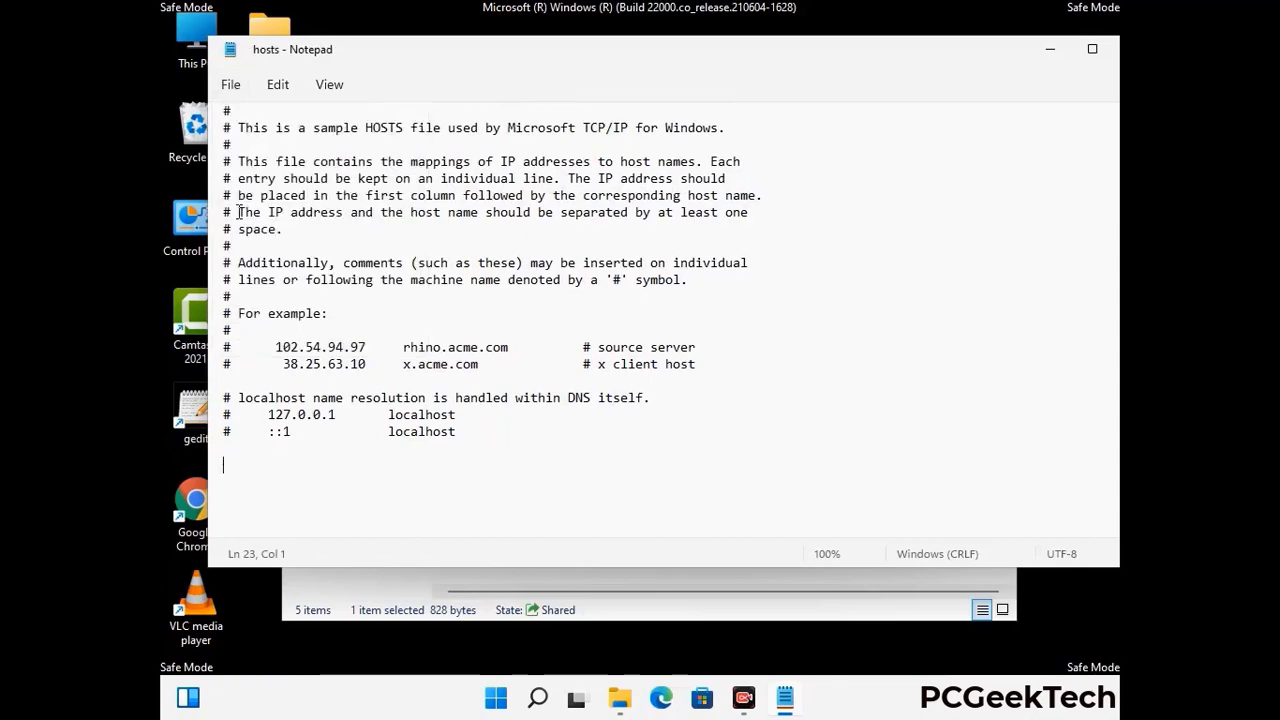
pyautogui.moveTo(968, 62); pyautogui.dragTo(850, 62)
pyautogui.click(987, 55)
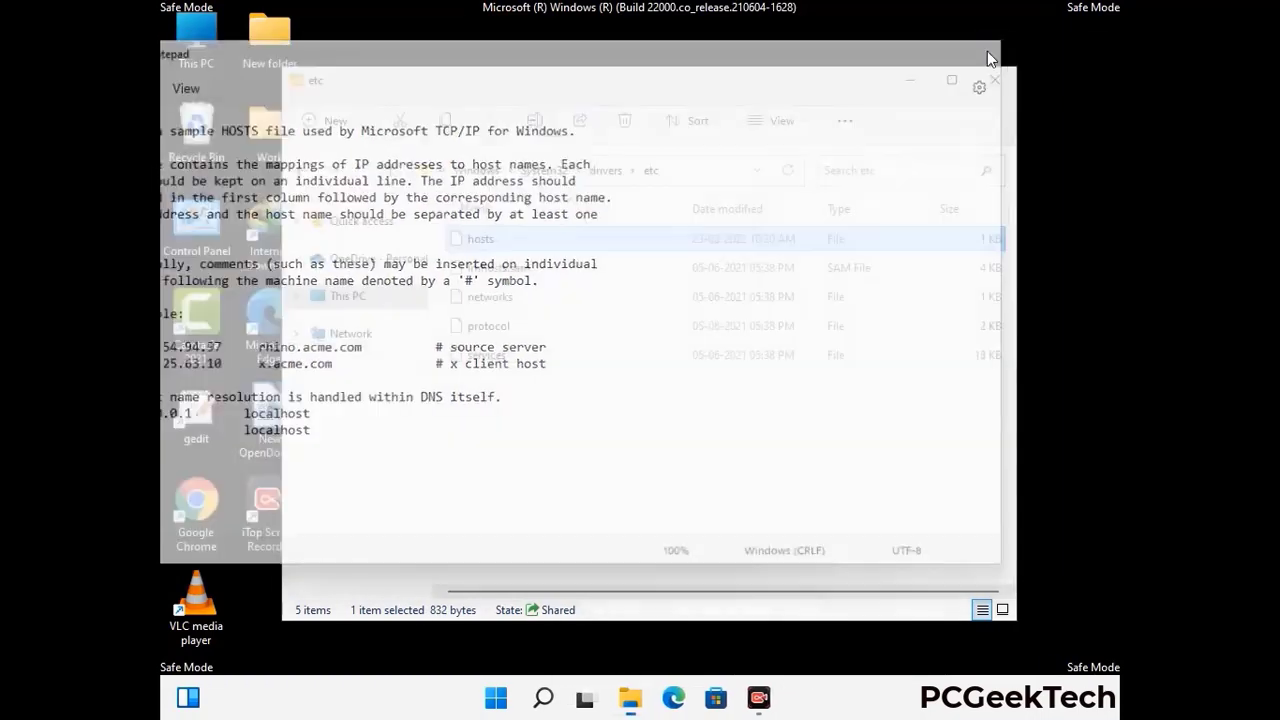
pyautogui.click(996, 78)
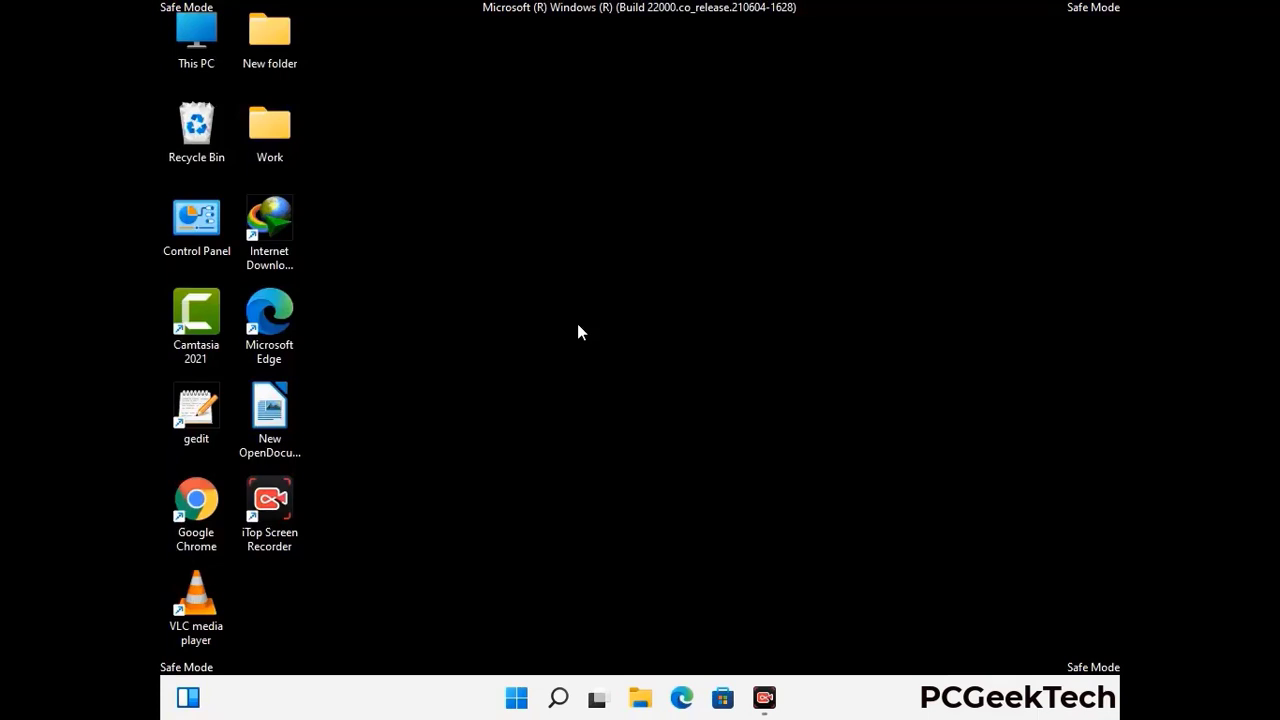
# - Open the AppData Roaming folder by running %appdata% and look through its folders
pyautogui.press('super+r')
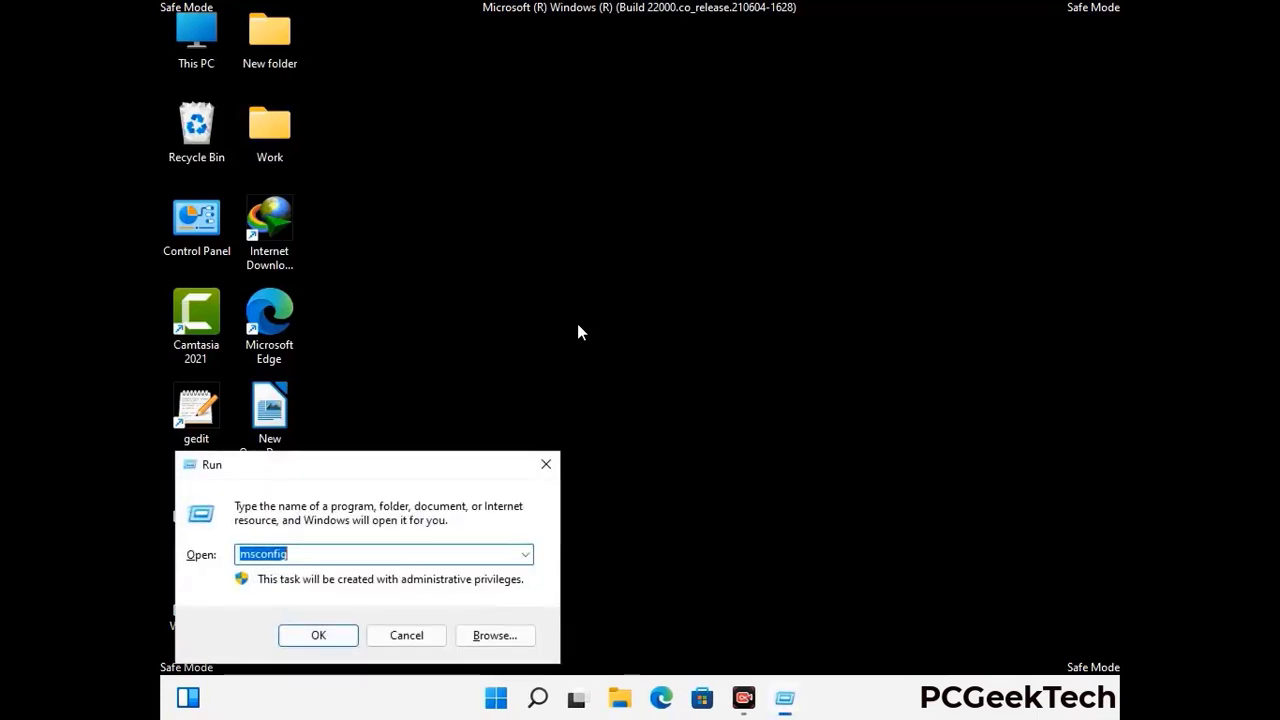
pyautogui.moveTo(366, 457); pyautogui.dragTo(596, 199)
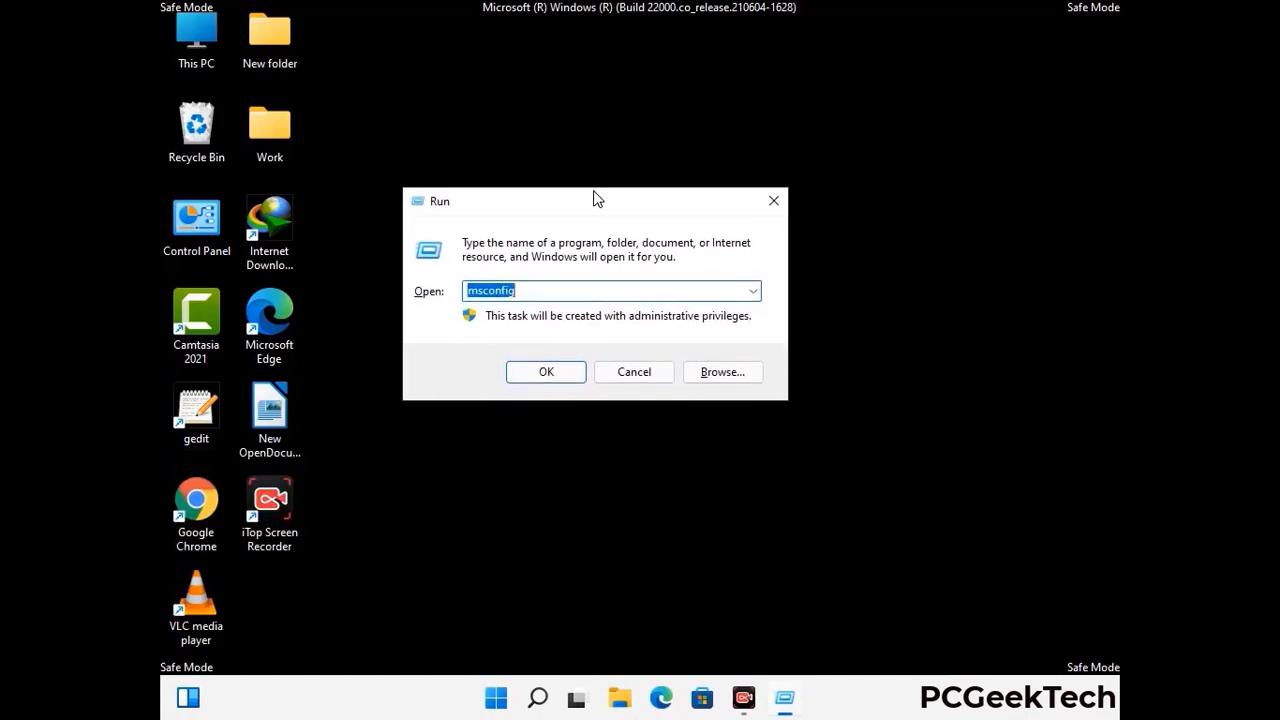
pyautogui.write('%')
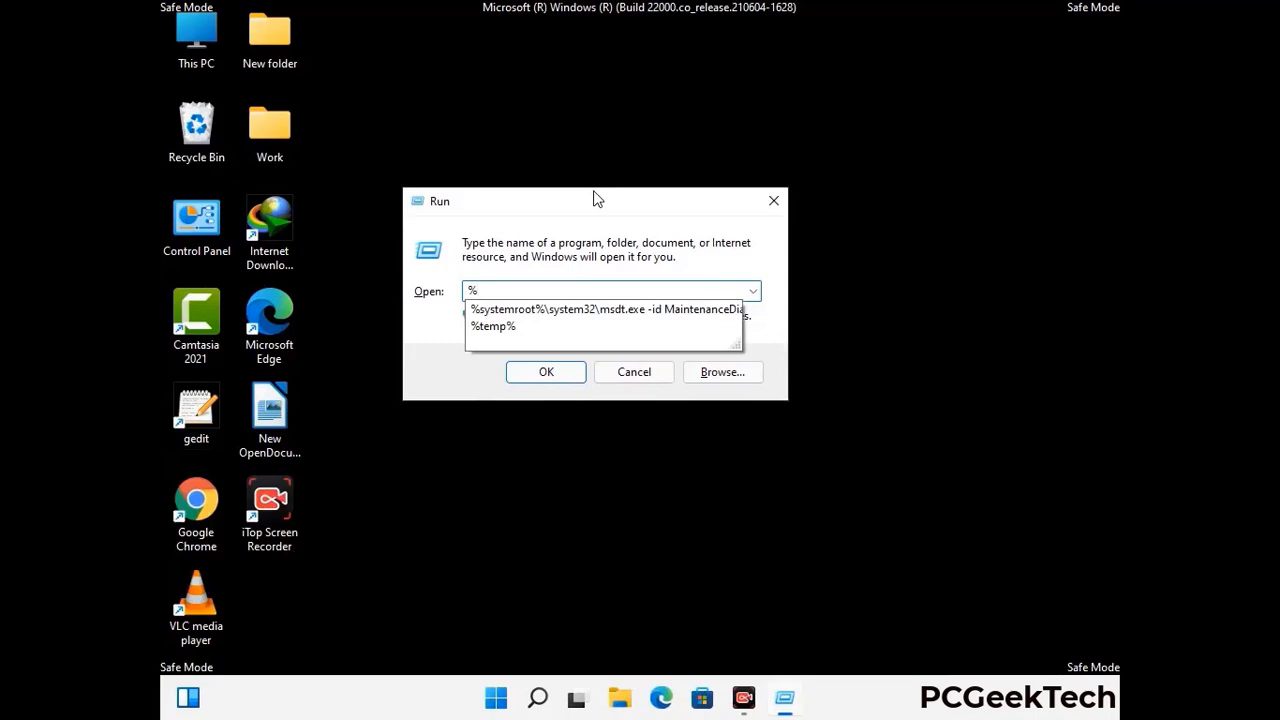
pyautogui.write('appdata%')
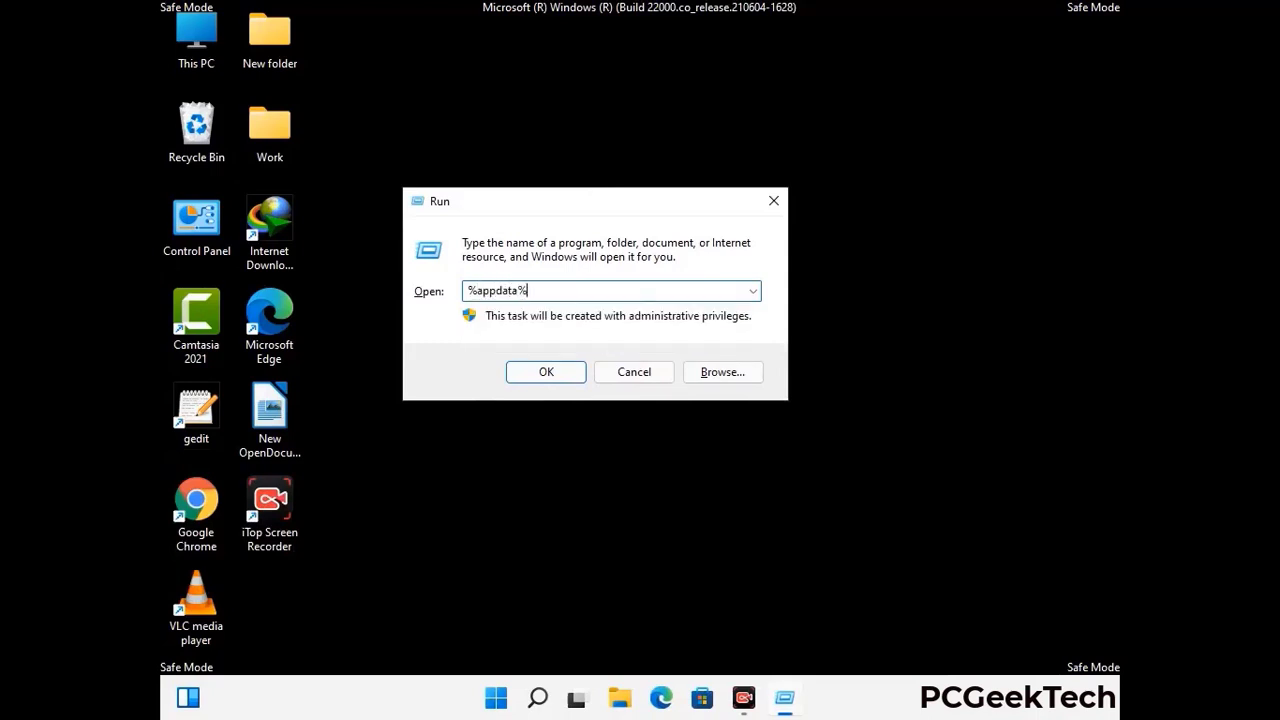
pyautogui.press('Return')
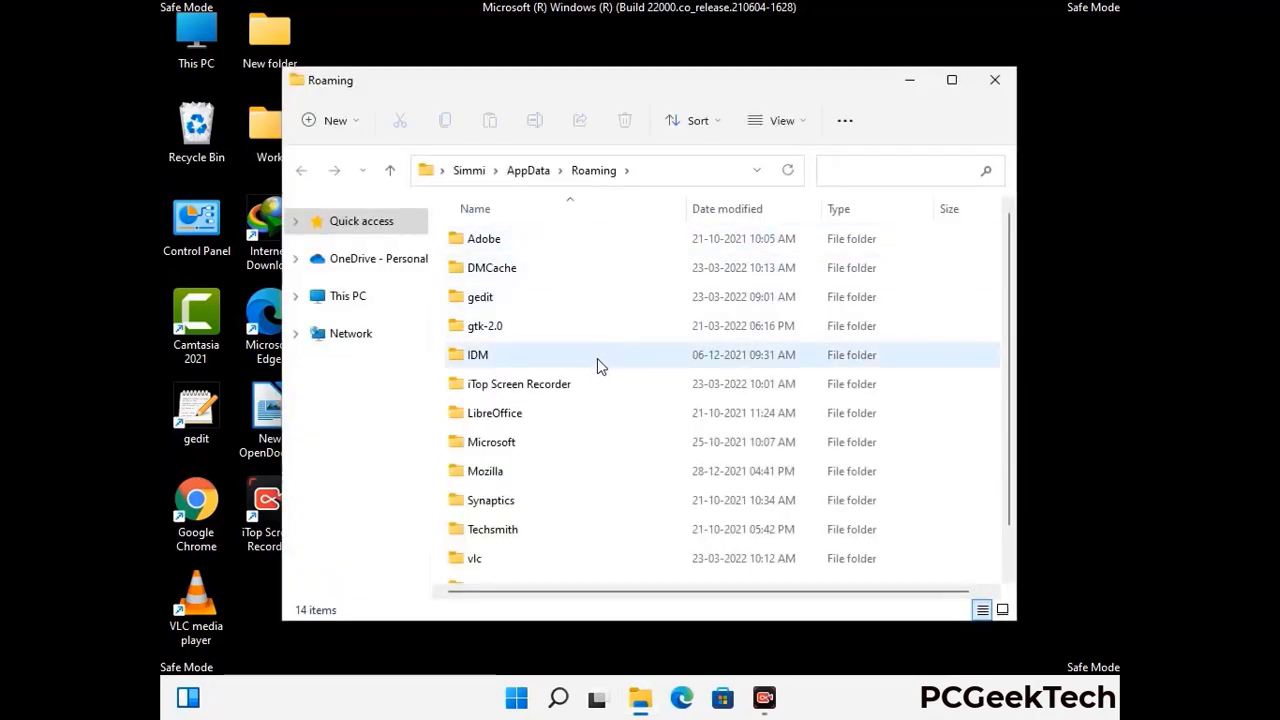
pyautogui.scroll(-1, 598, 375)
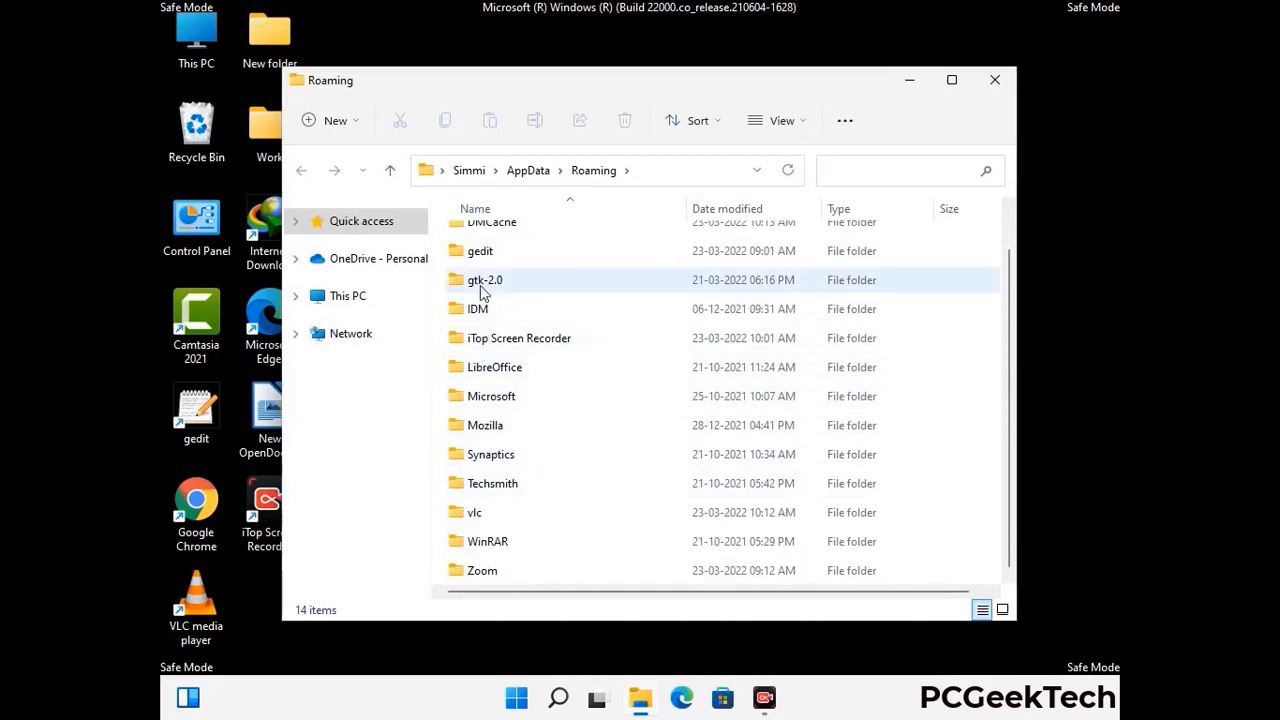
# - Delete the Zoom folder from the AppData Roaming folder and close the folder window
pyautogui.scroll(1, 480, 295)
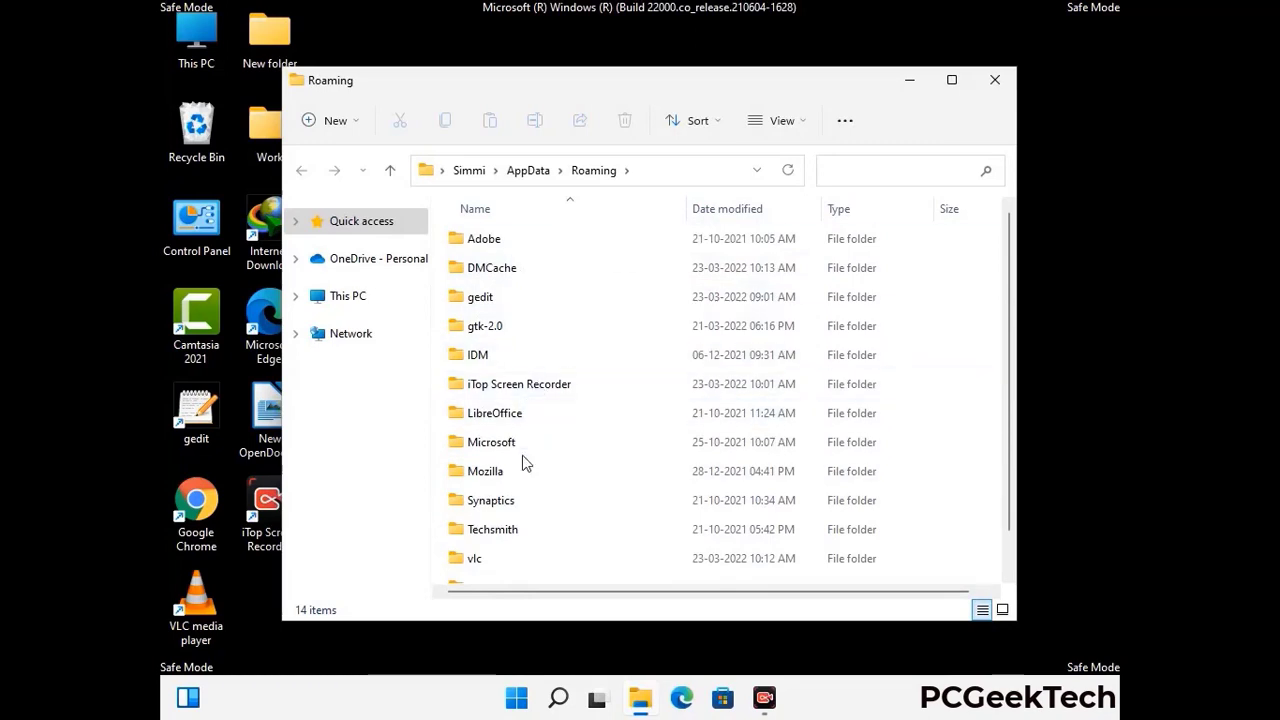
pyautogui.scroll(-1, 525, 470)
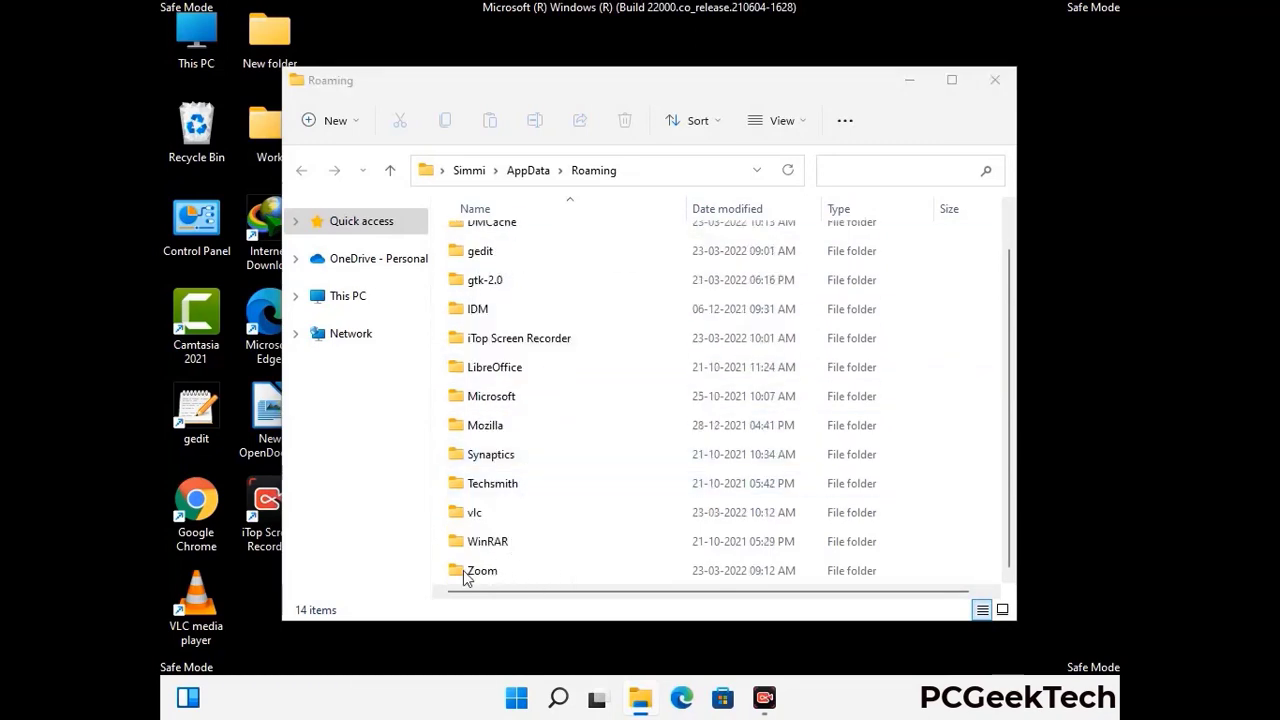
pyautogui.click(716, 568)
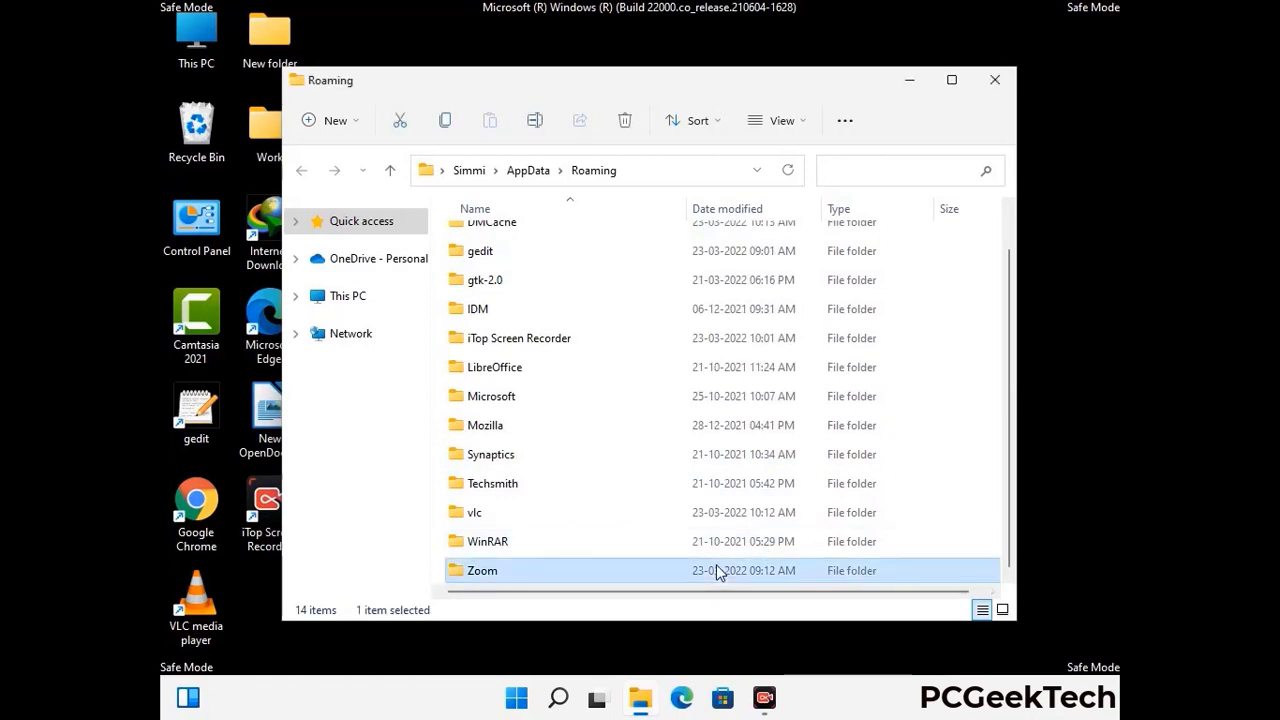
pyautogui.click(630, 125)
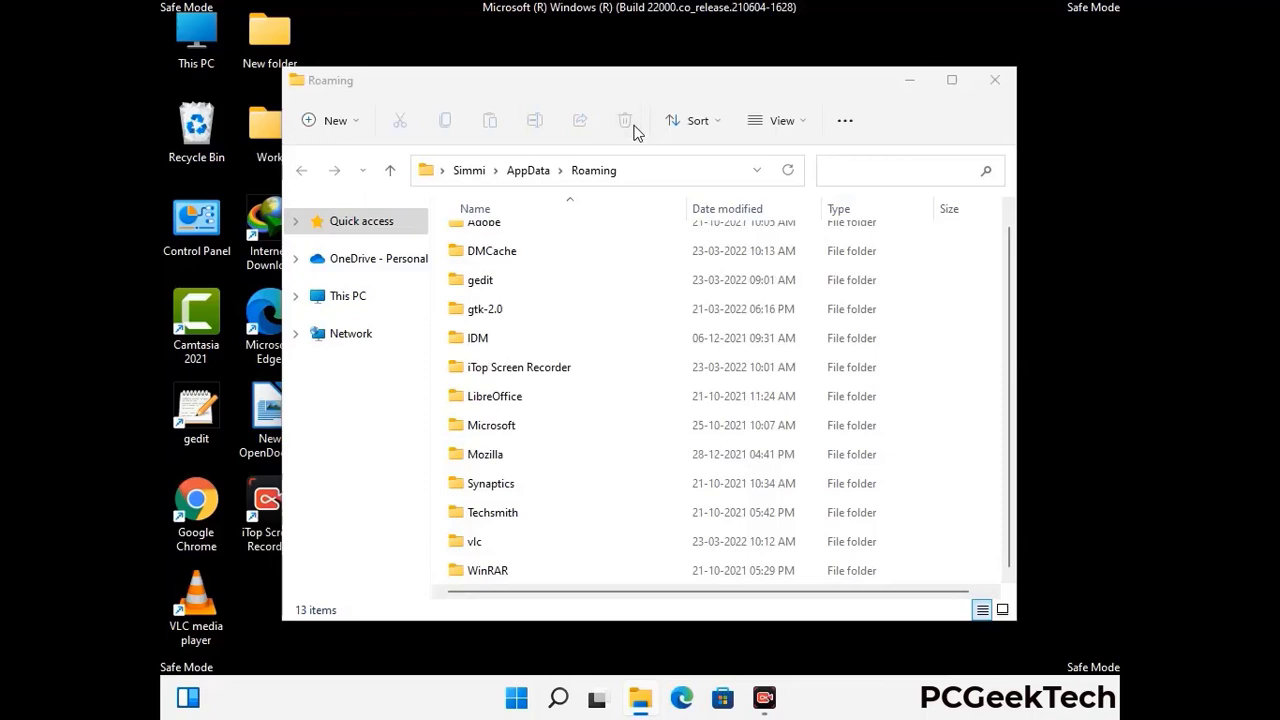
pyautogui.click(993, 86)
pyautogui.click(990, 85)
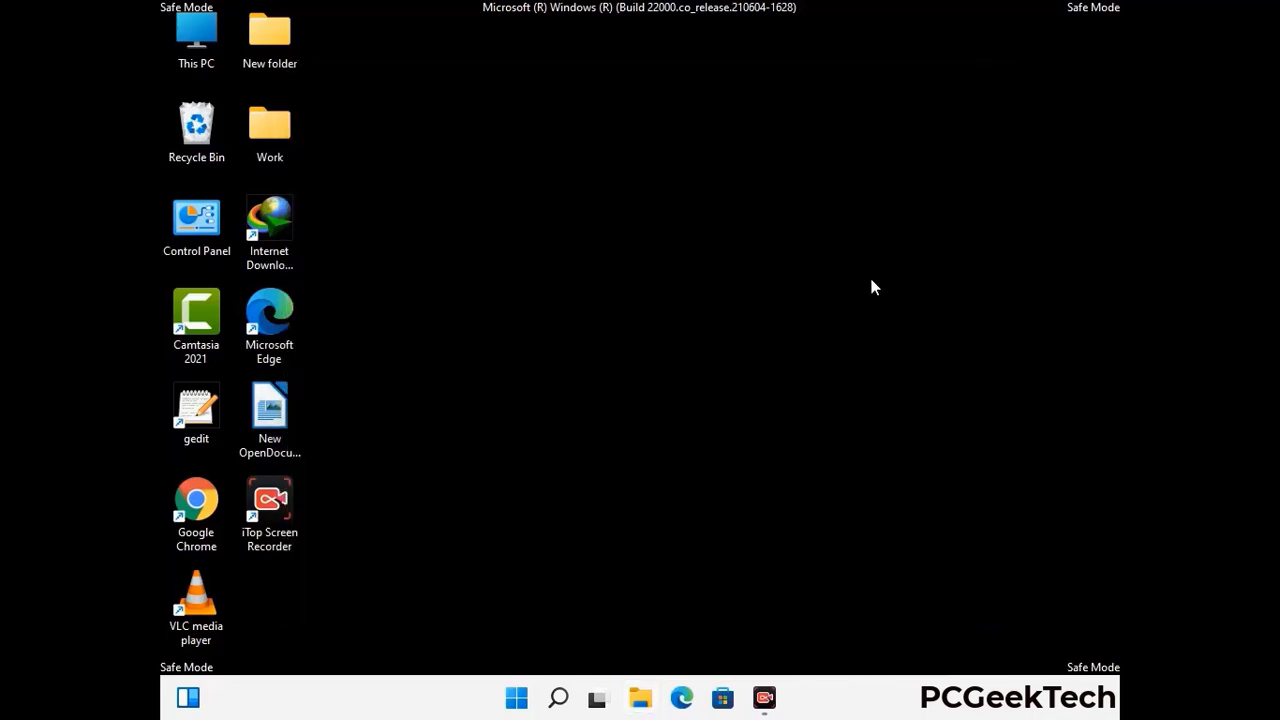
# - Open the AppData Local folder by running %LocalAppData%
pyautogui.press('super+r')
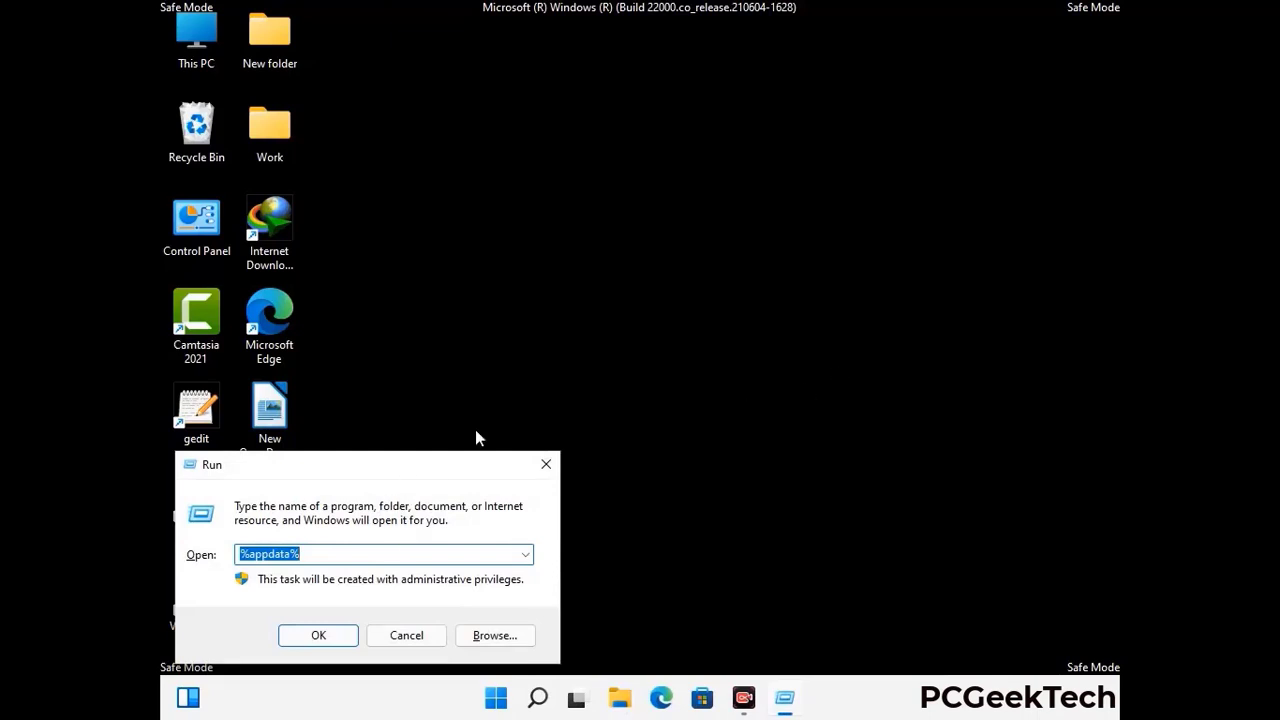
pyautogui.moveTo(400, 480); pyautogui.dragTo(671, 256)
pyautogui.write('%Local')
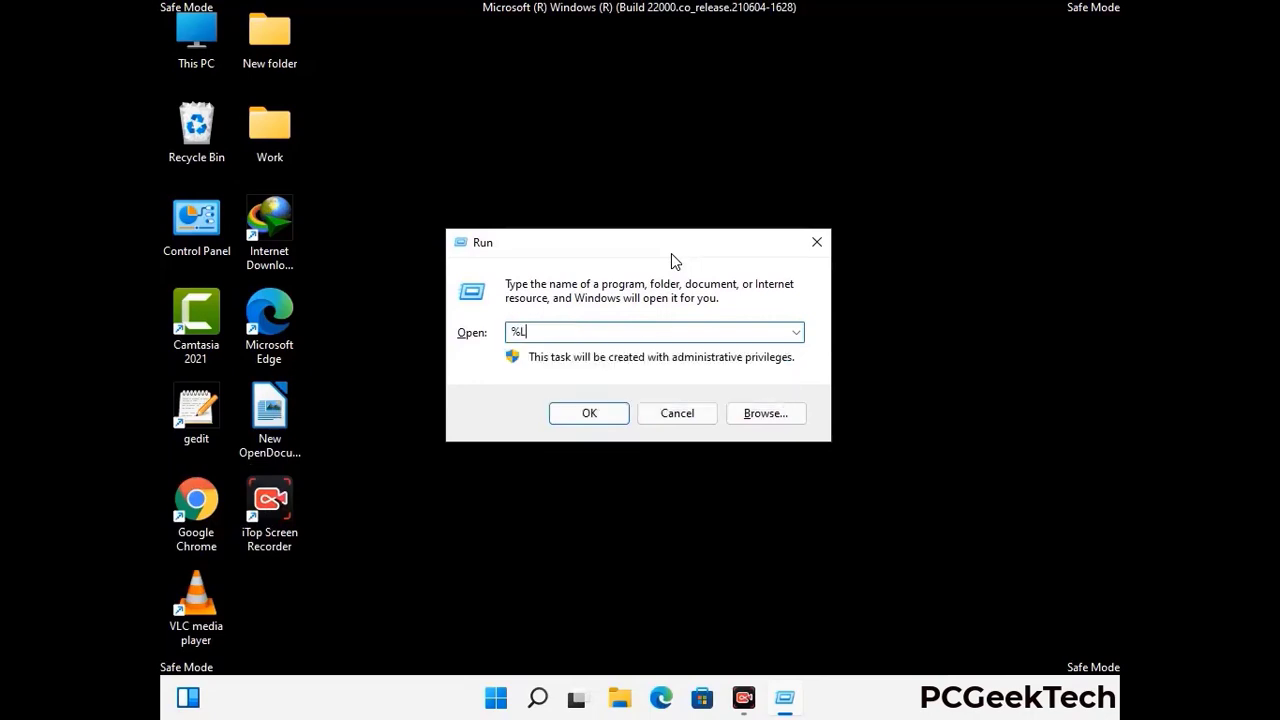
pyautogui.write('App')
pyautogui.press('Return')
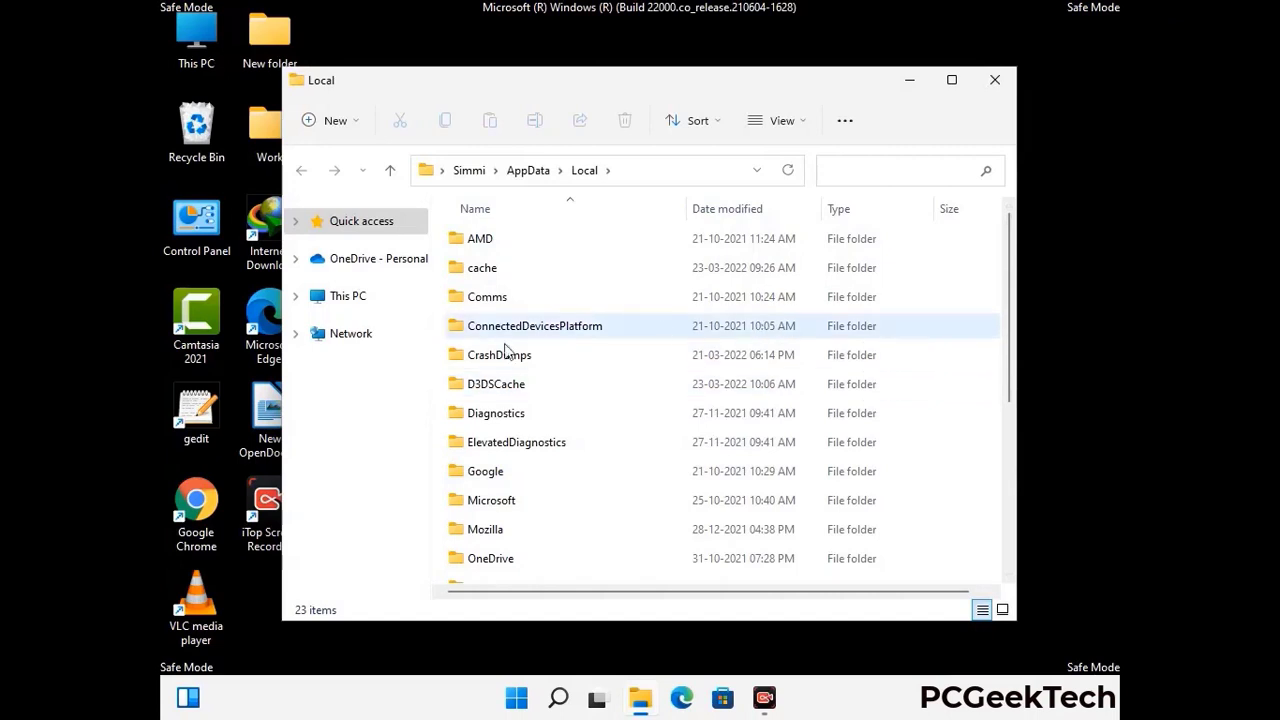
# - Delete the Mozilla folder from the AppData Local folder and close the folder window
pyautogui.scroll(-1, 534, 440)
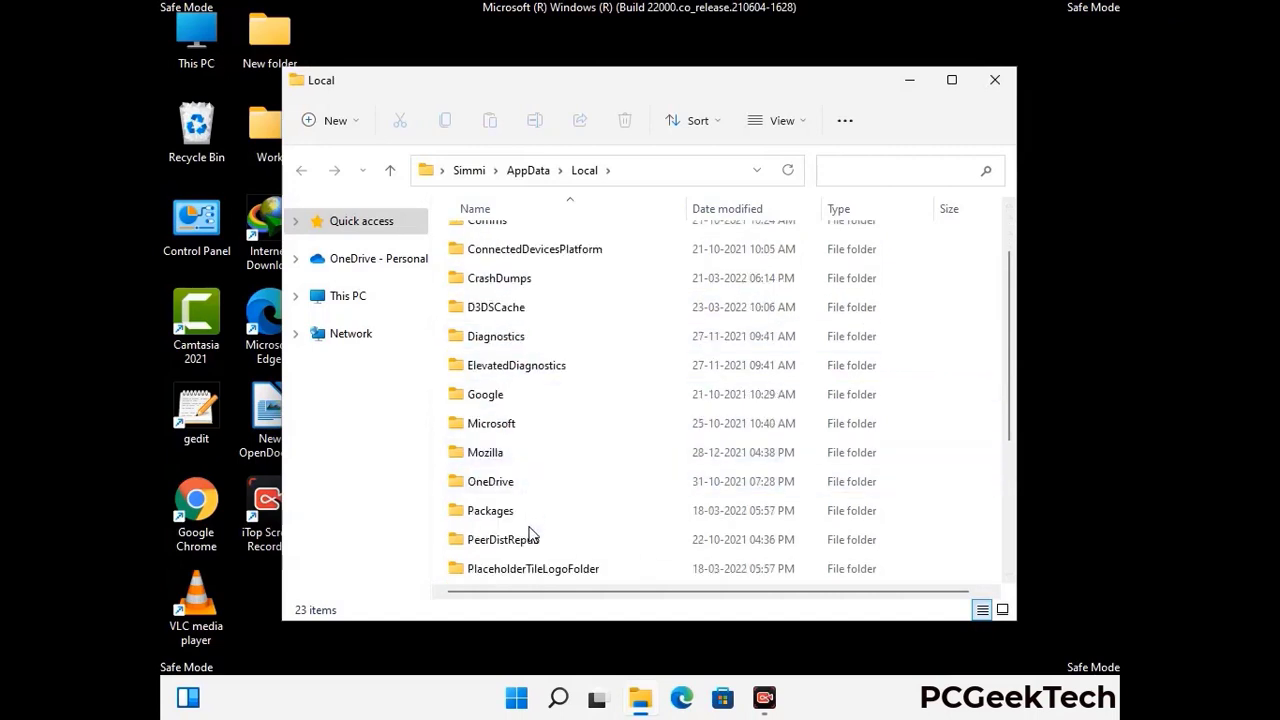
pyautogui.click(498, 456)
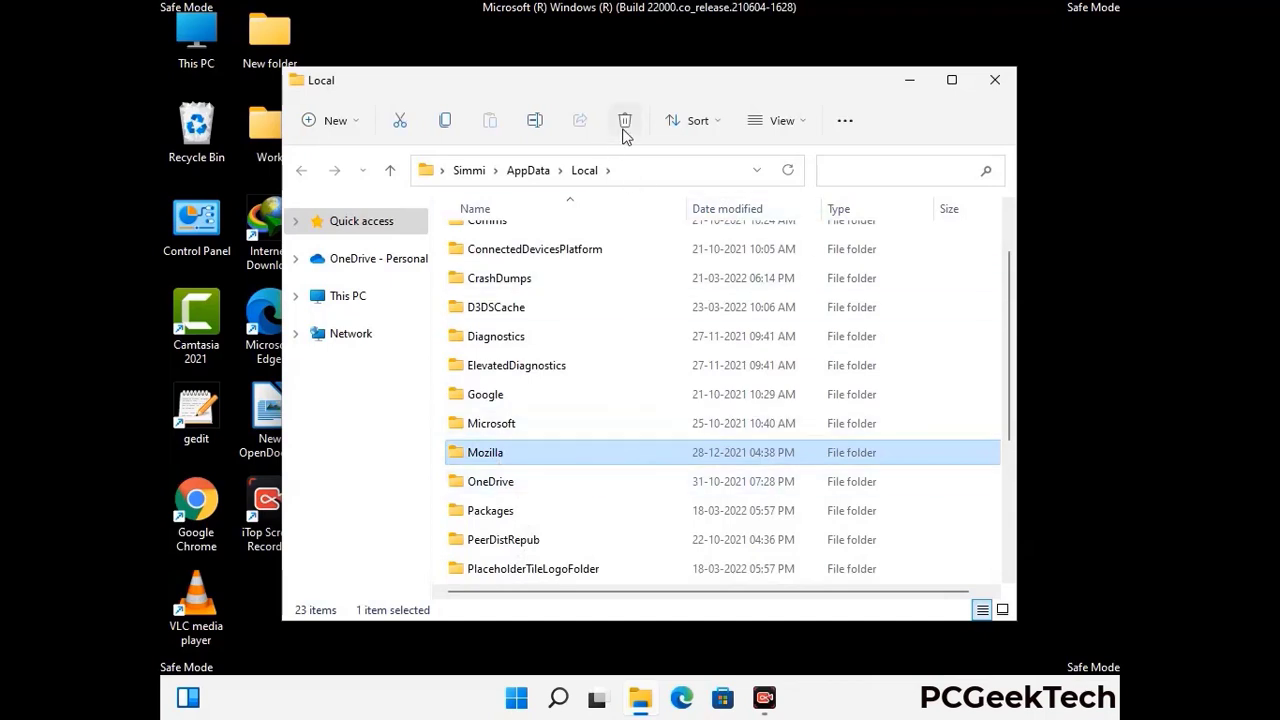
pyautogui.click(623, 130)
pyautogui.click(623, 122)
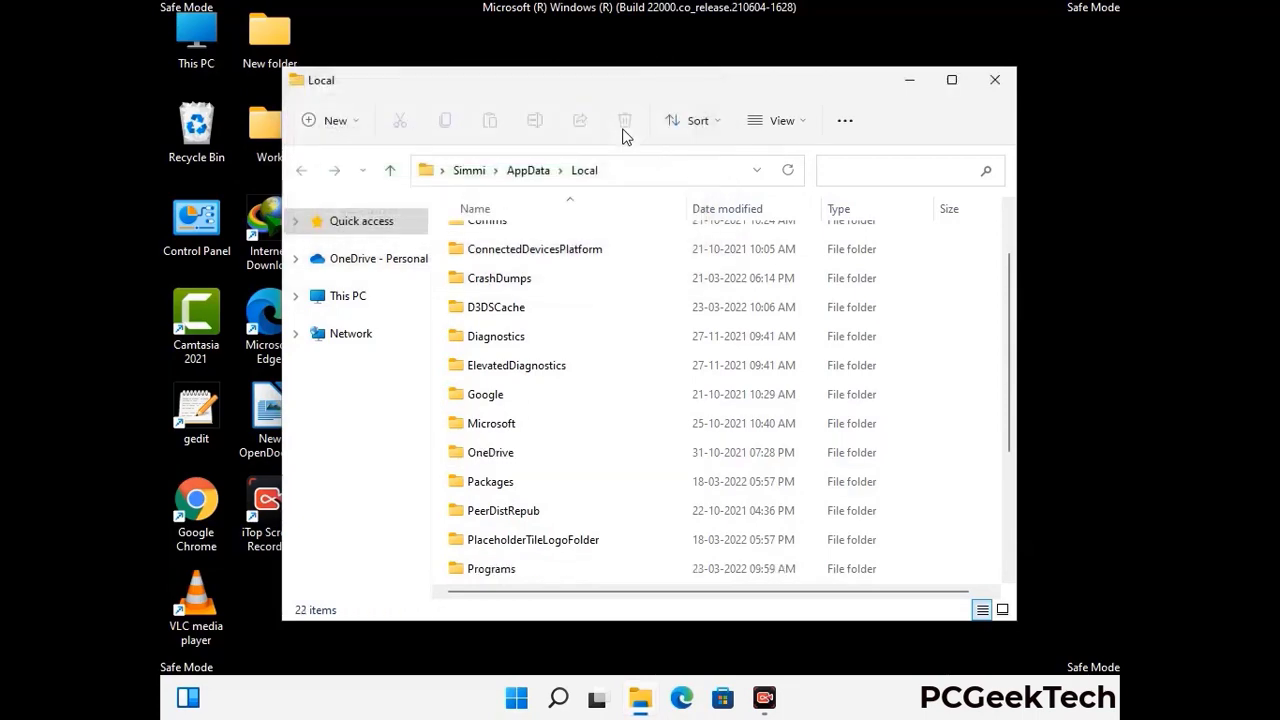
pyautogui.click(996, 90)
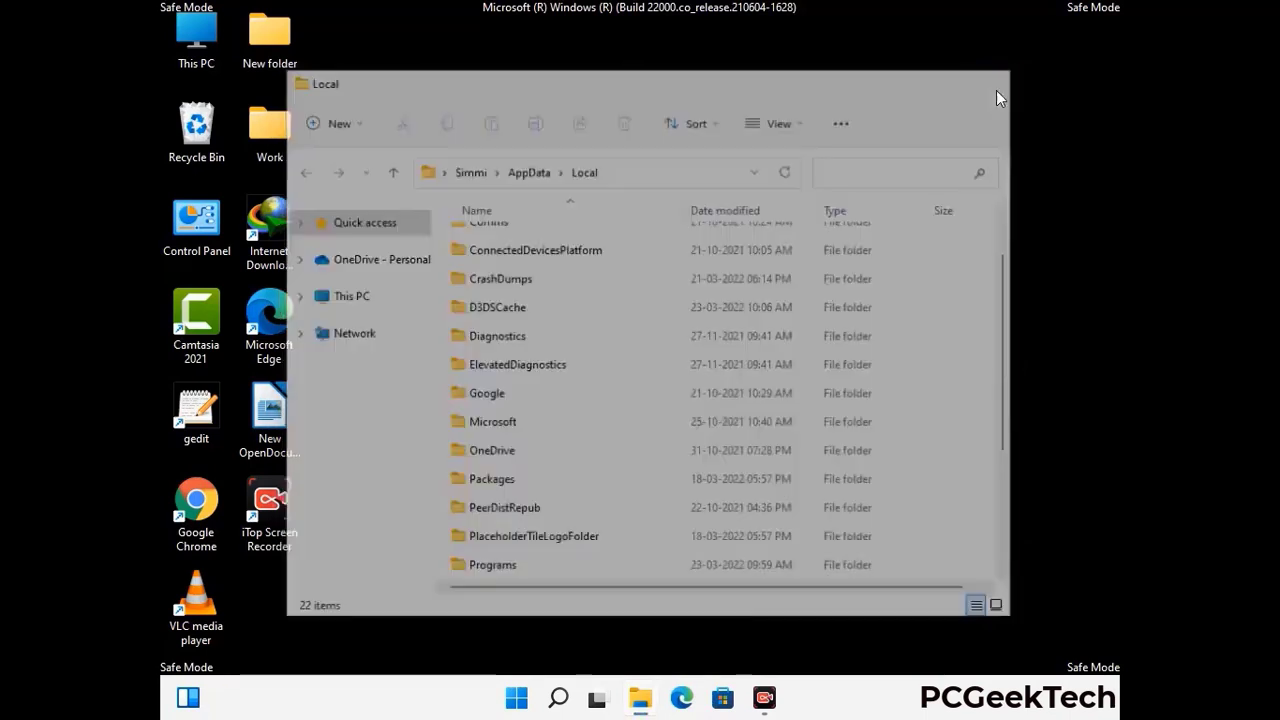
# - Open the ProgramData folder by running %ProgramData%
pyautogui.press('super+r')
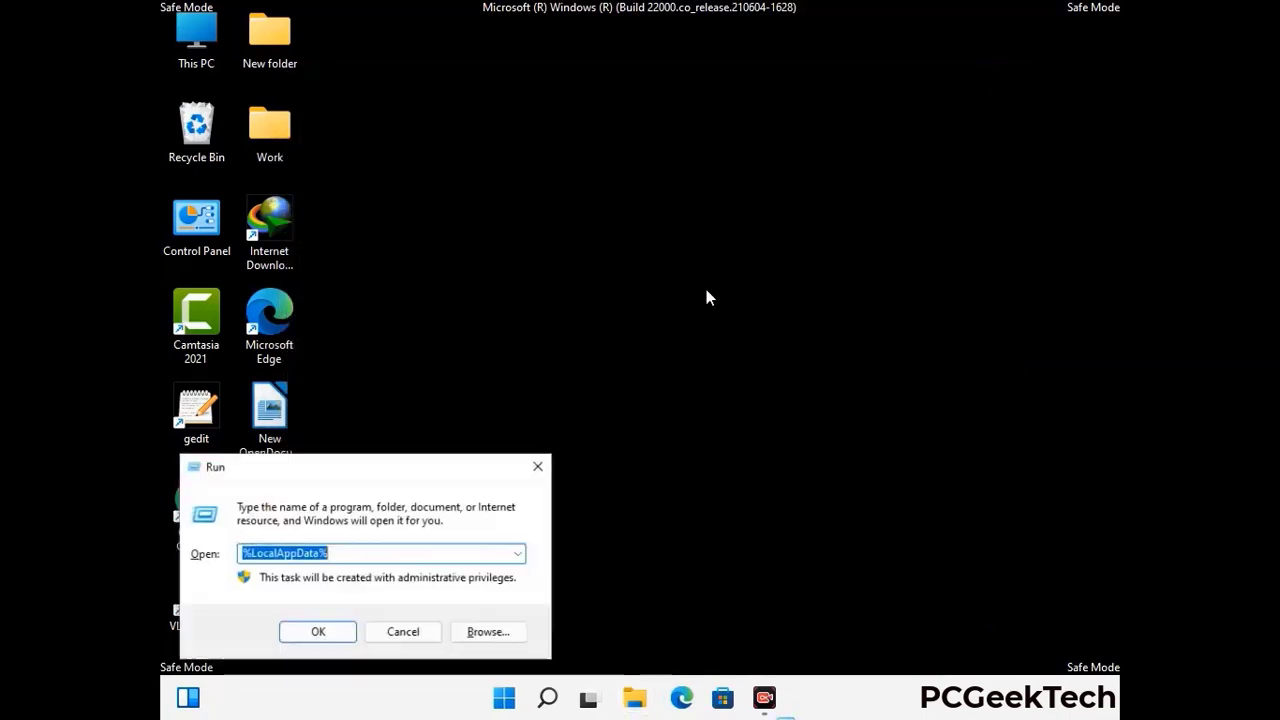
pyautogui.moveTo(325, 473); pyautogui.dragTo(585, 263)
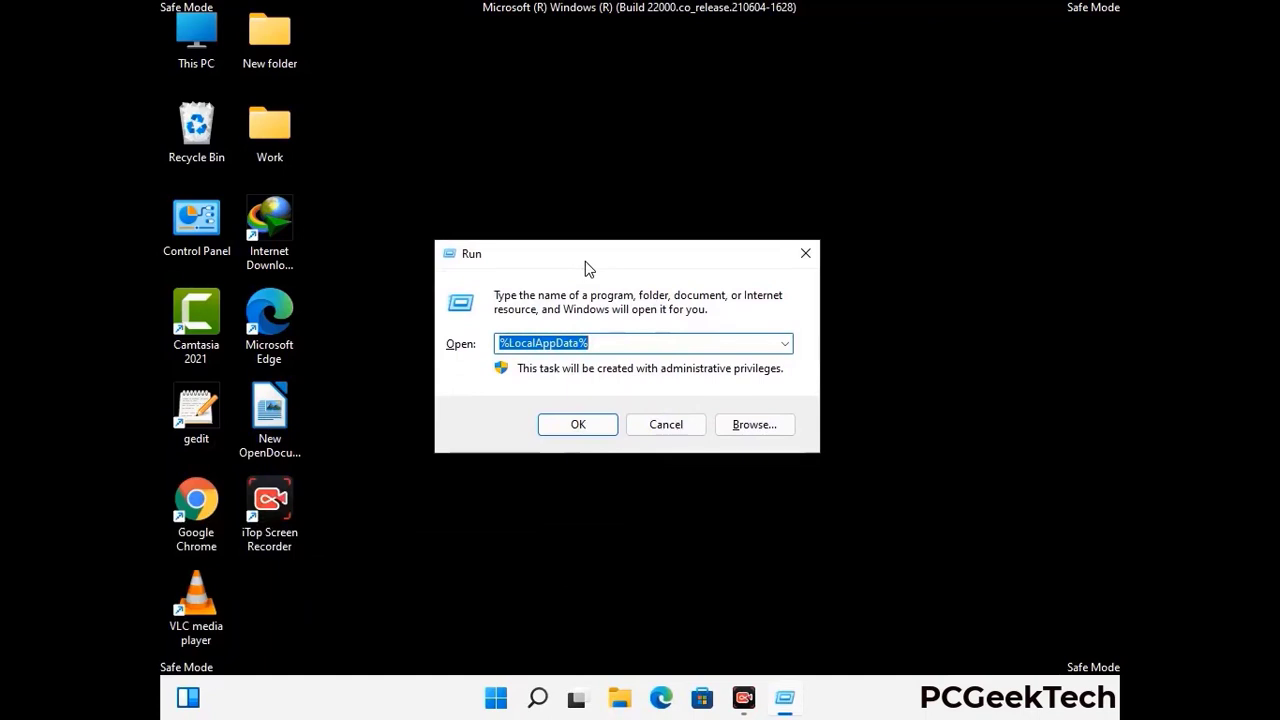
pyautogui.write('%')
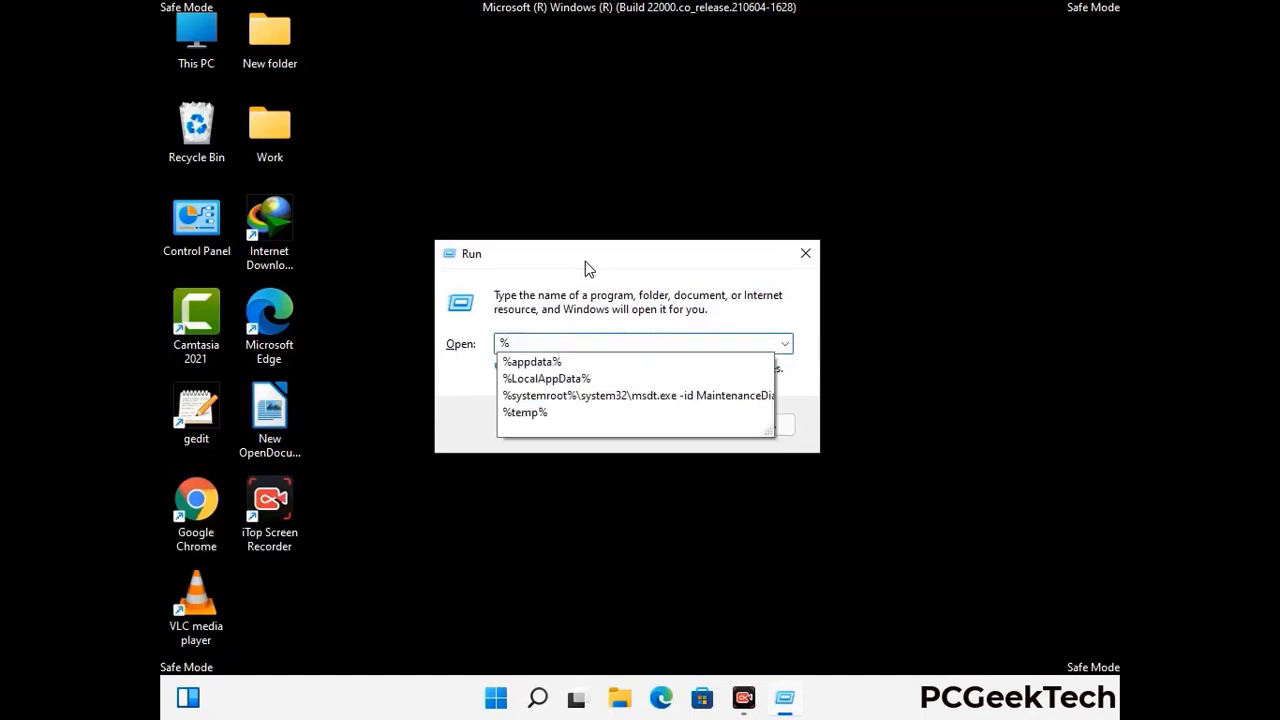
pyautogui.write('ProgramData%')
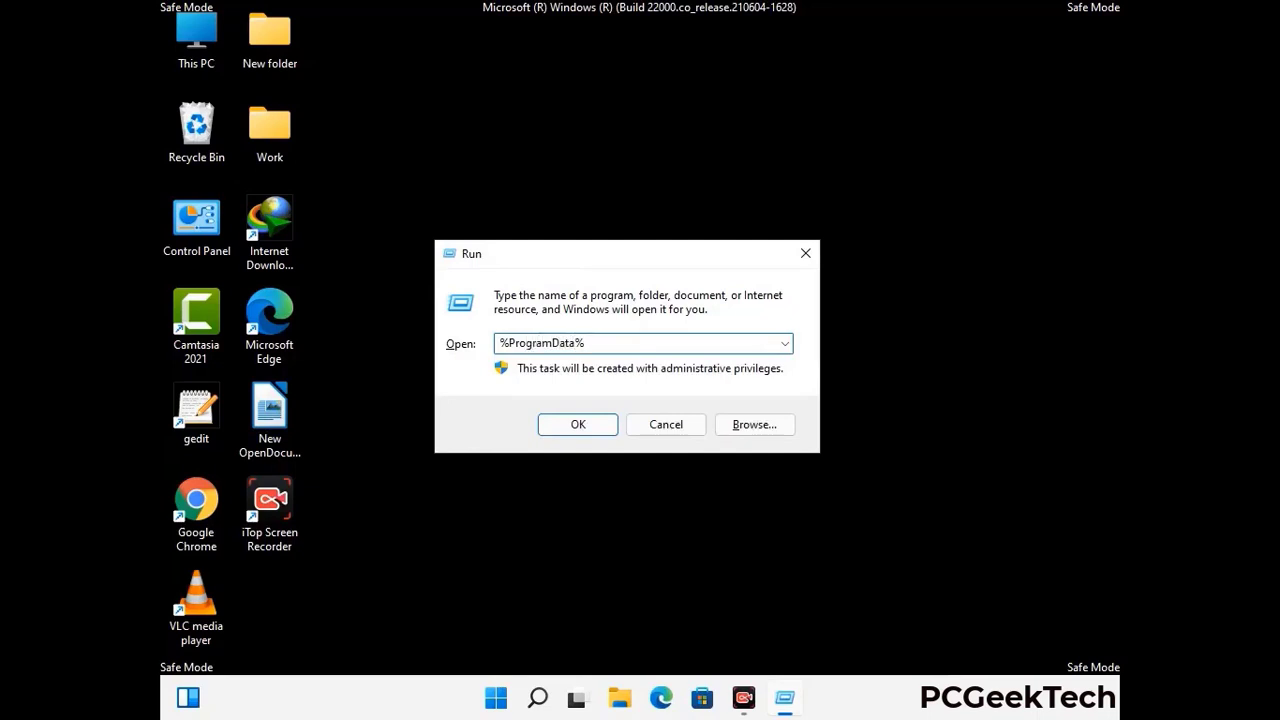
pyautogui.press('Return')
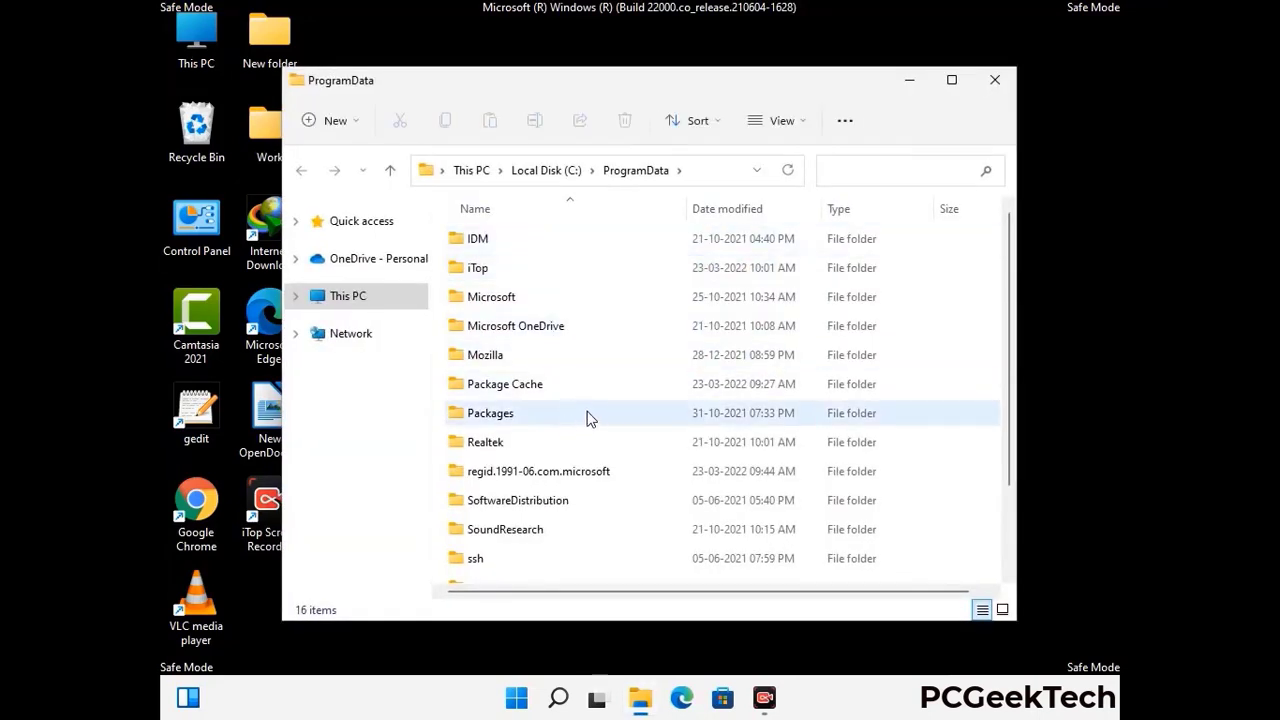
# - Delete the Mozilla folder from the ProgramData folder and close the folder window
pyautogui.scroll(-1, 588, 422)
pyautogui.scroll(-1, 586, 440)
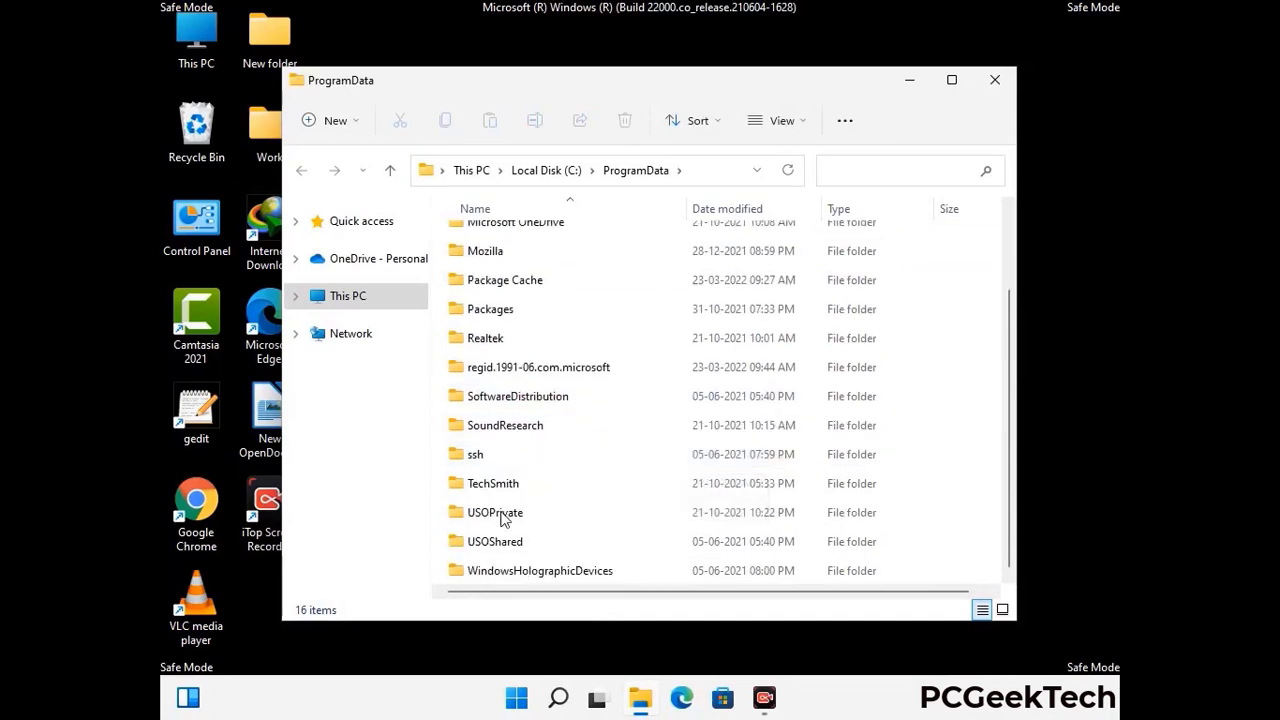
pyautogui.click(494, 251)
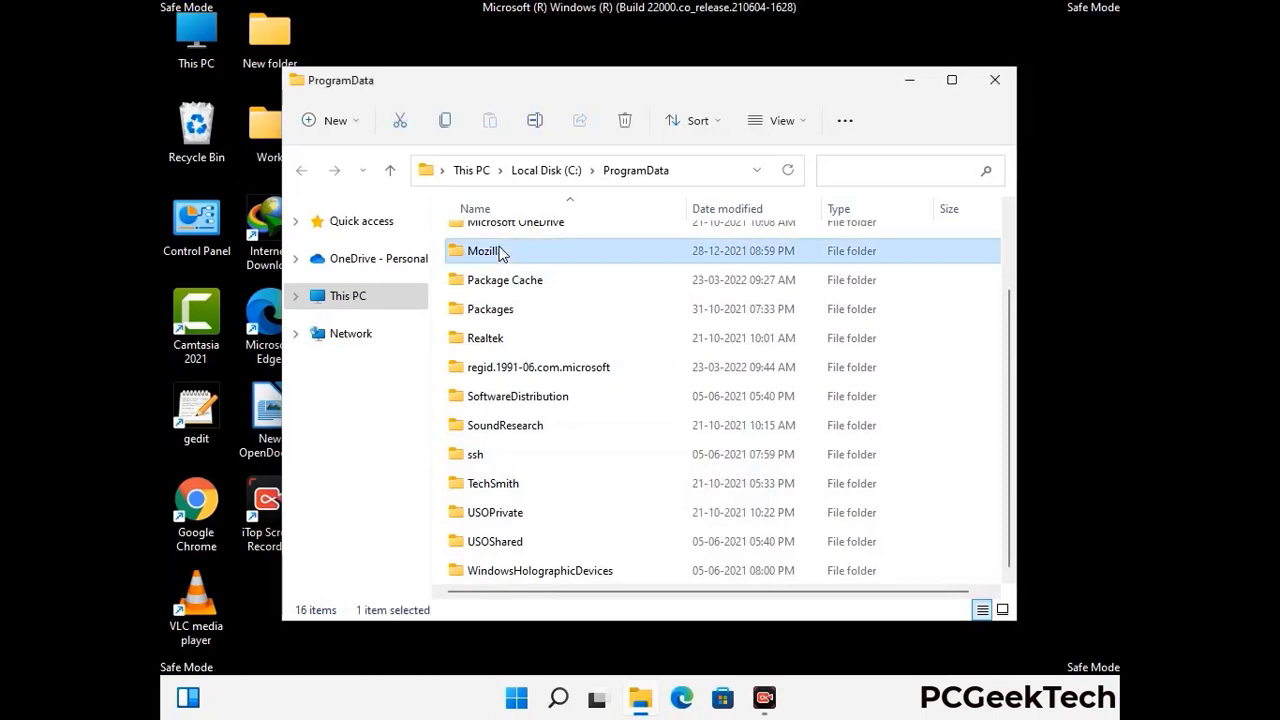
pyautogui.click(627, 121)
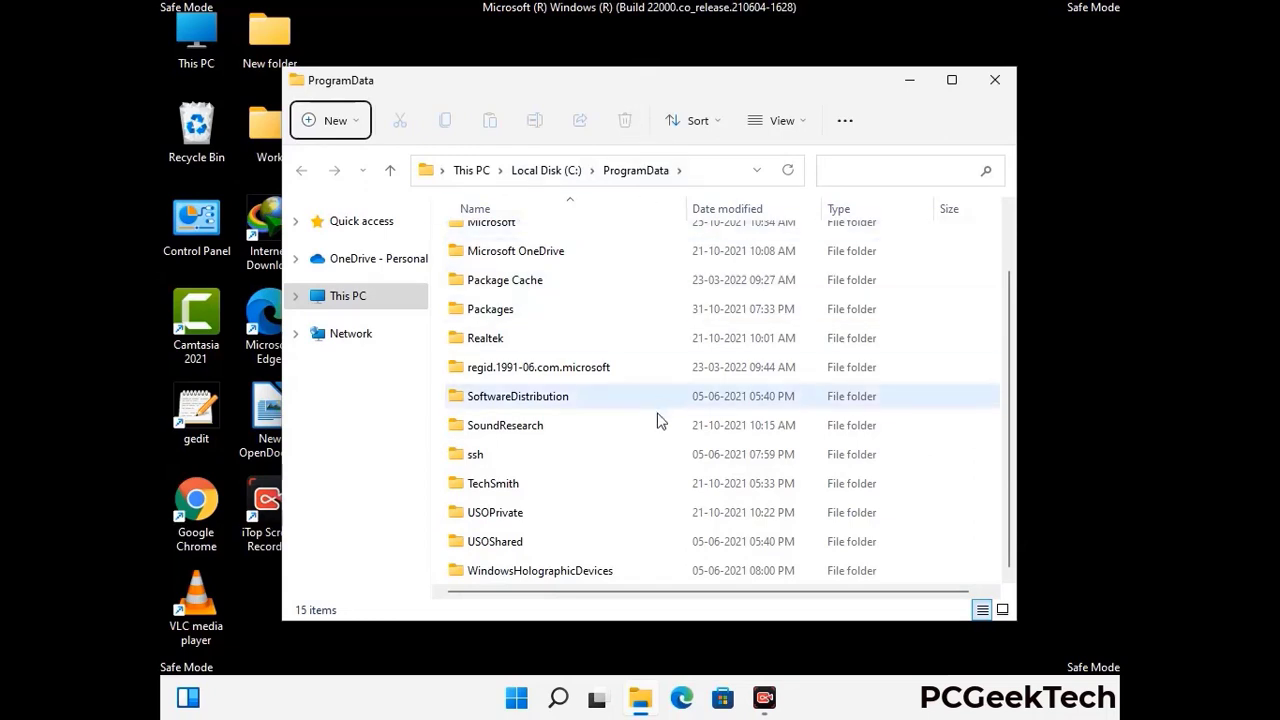
pyautogui.scroll(1, 657, 423)
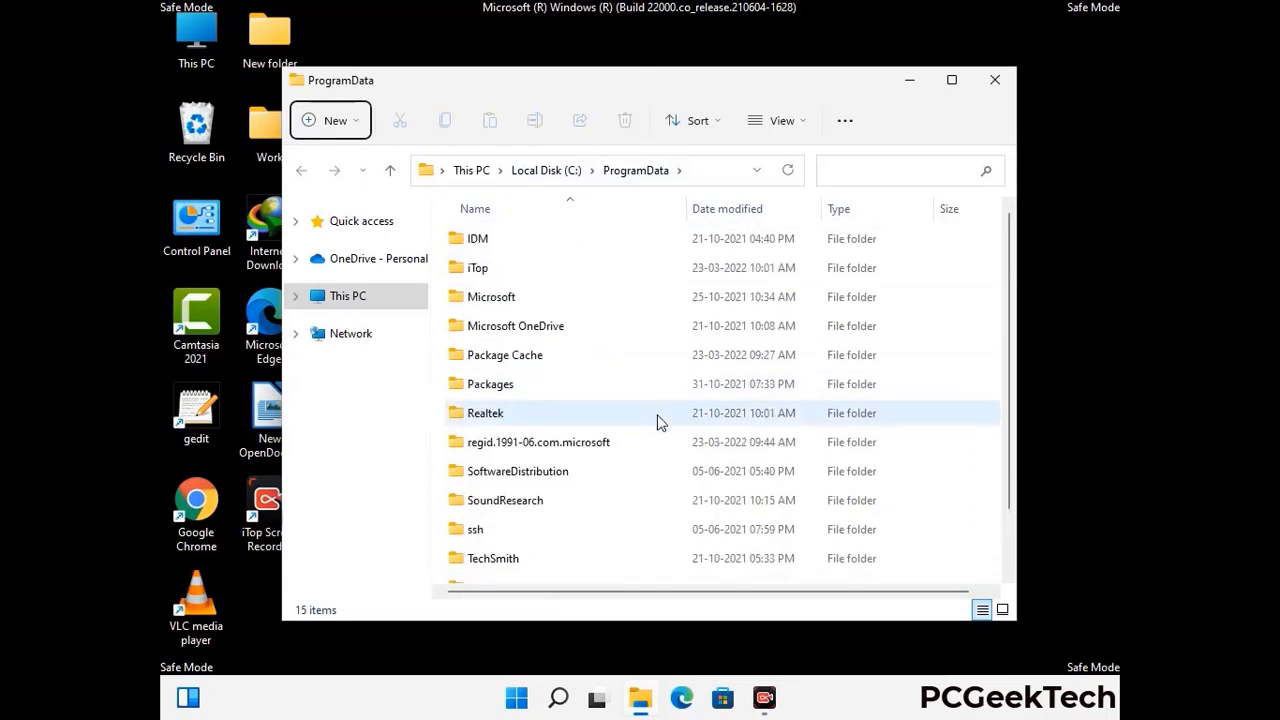
pyautogui.click(1003, 82)
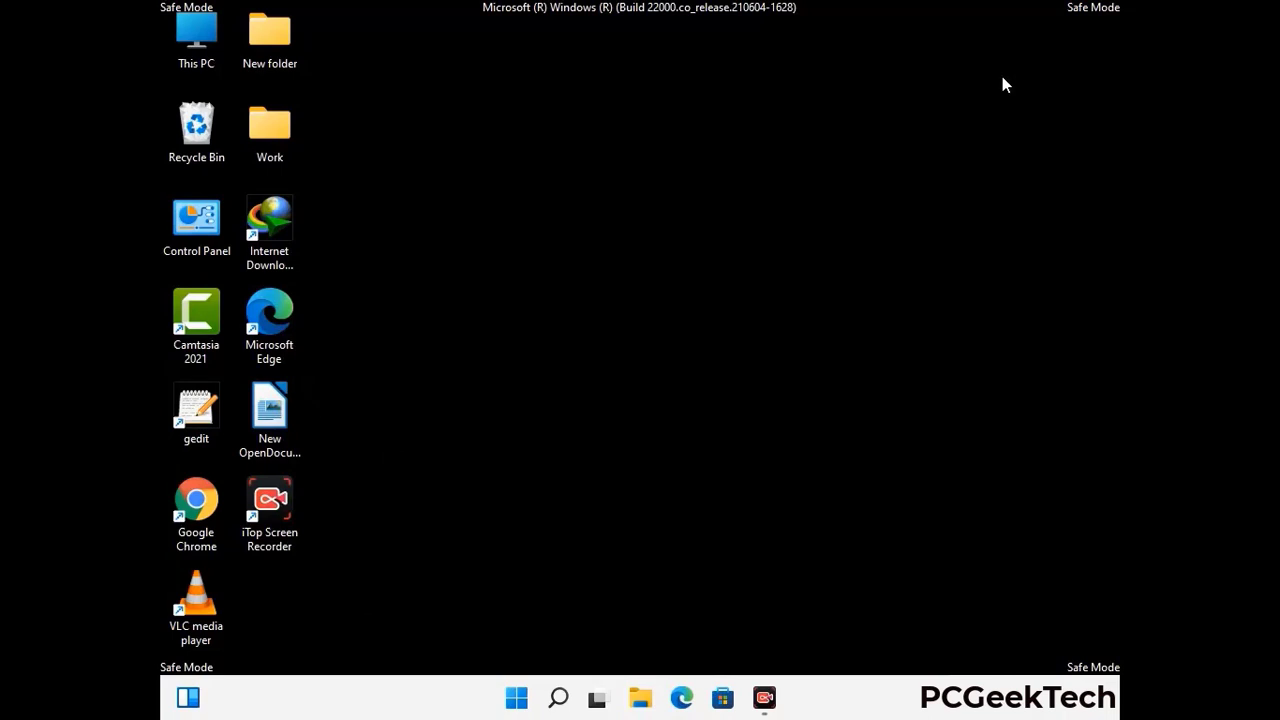
# - Open the Windows system folder by running %WinDir%
pyautogui.press('super+r')
pyautogui.moveTo(417, 464); pyautogui.dragTo(668, 259)
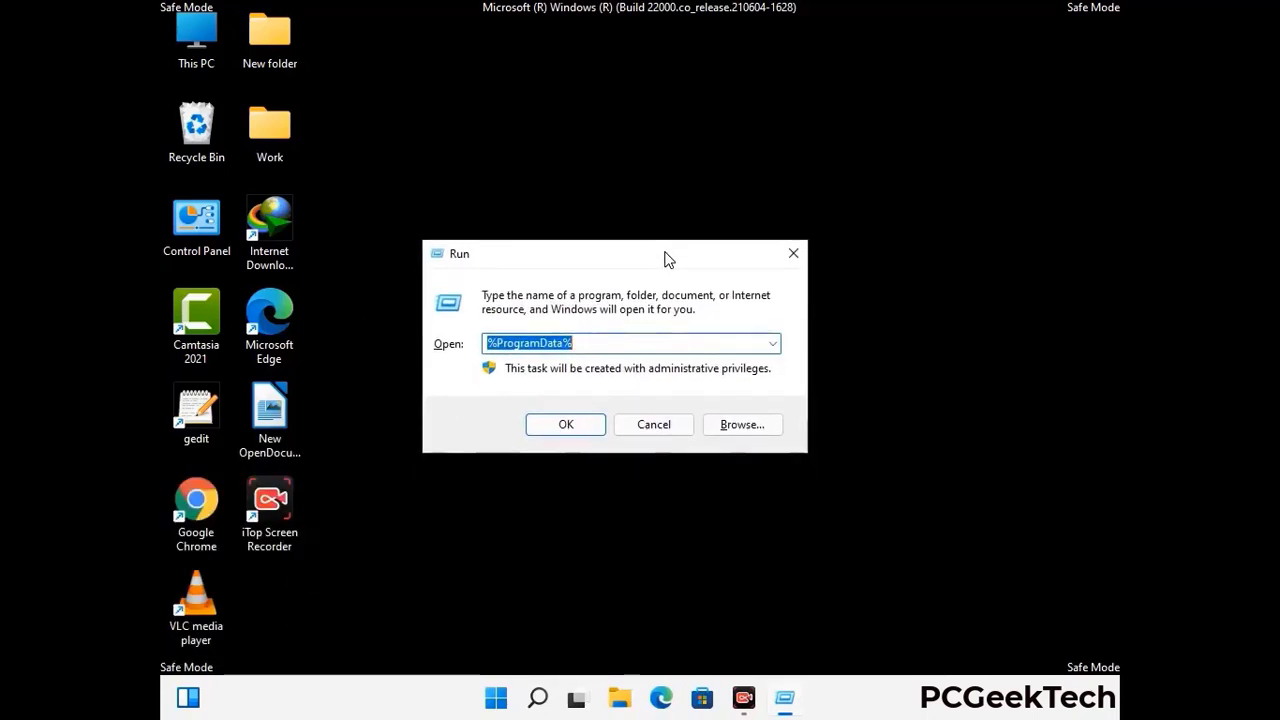
pyautogui.write('%Wi')
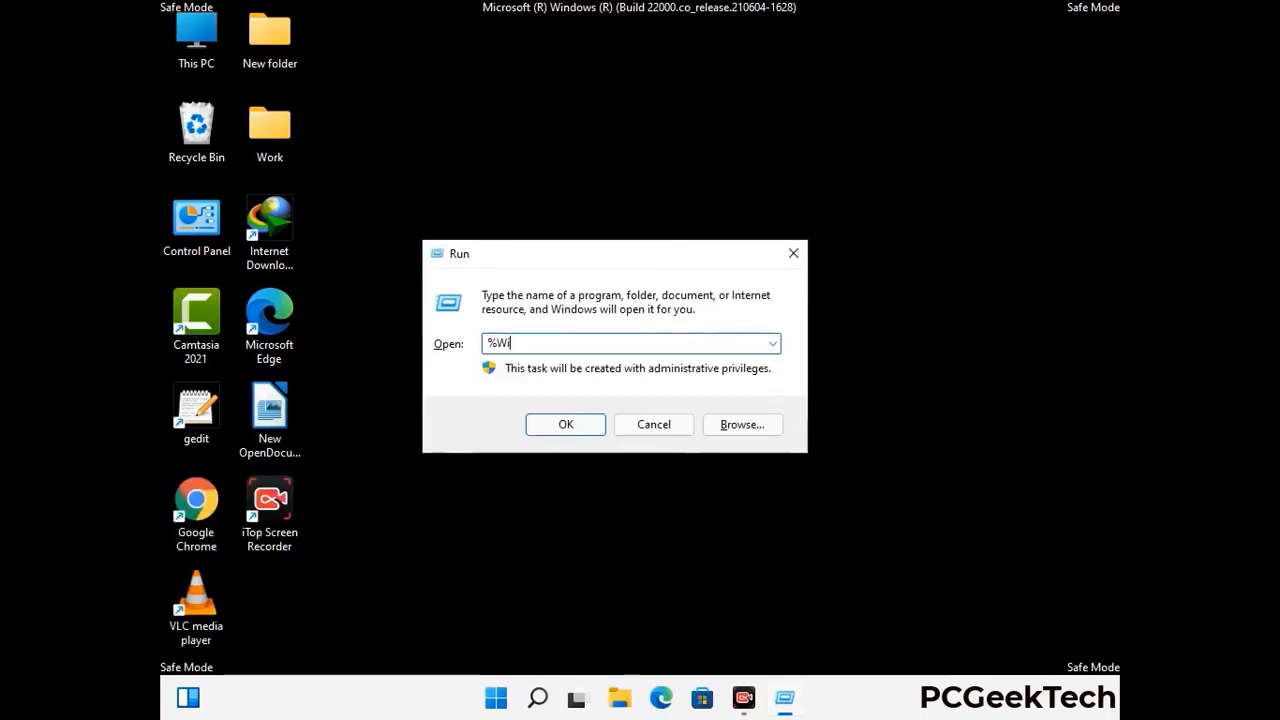
pyautogui.write('nDir%')
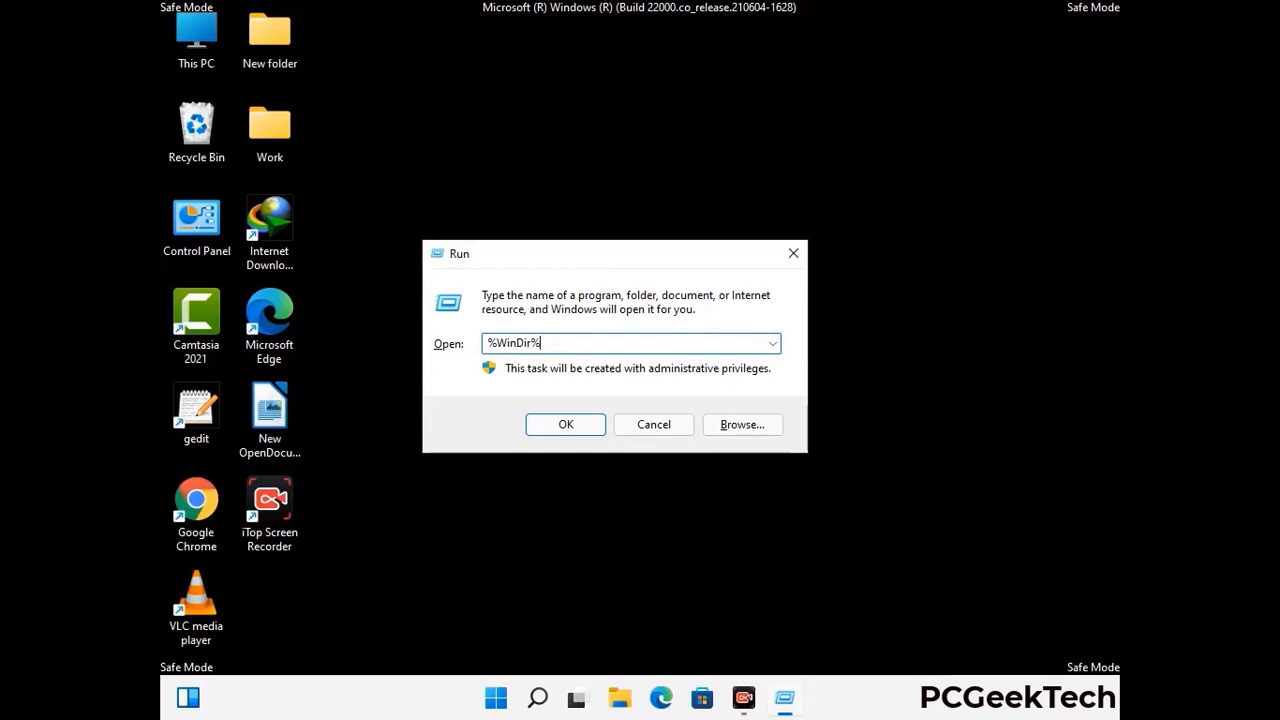
pyautogui.press('Return')
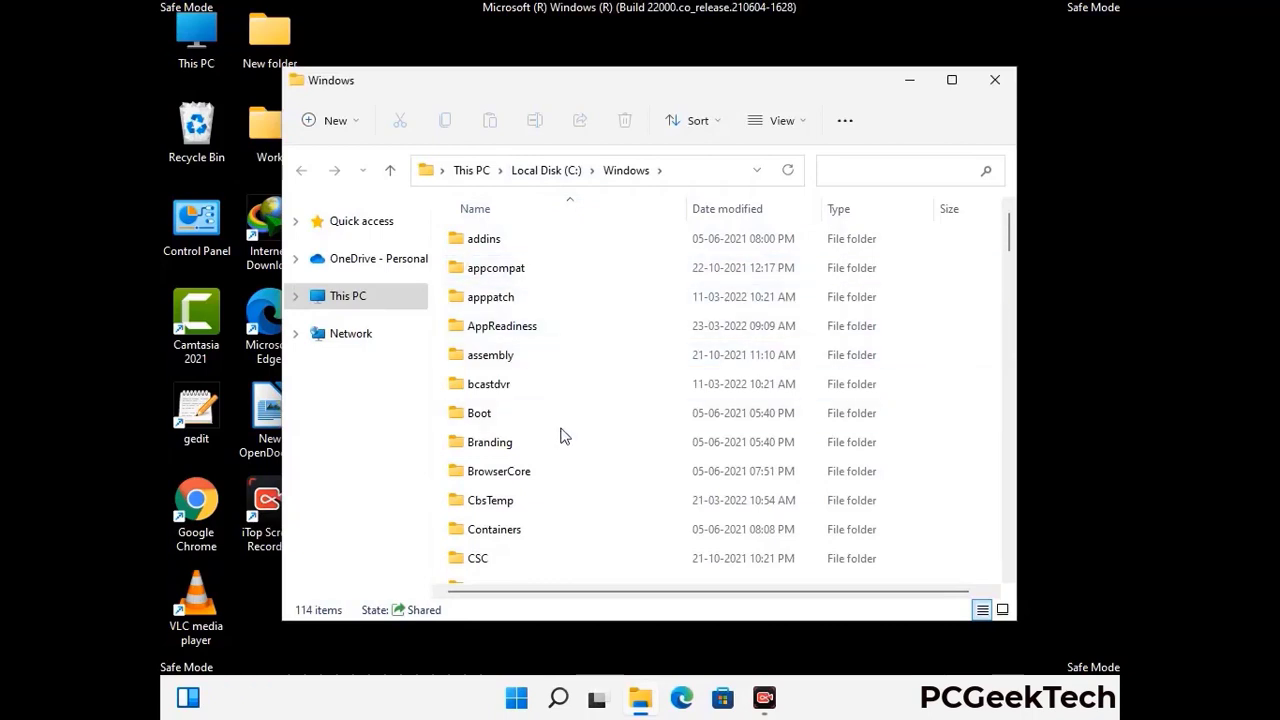
# - Look through the folders and files in C:\Windows for unwanted items, and close the folder window
pyautogui.scroll(-1, 563, 441)
pyautogui.scroll(-2, 563, 445)
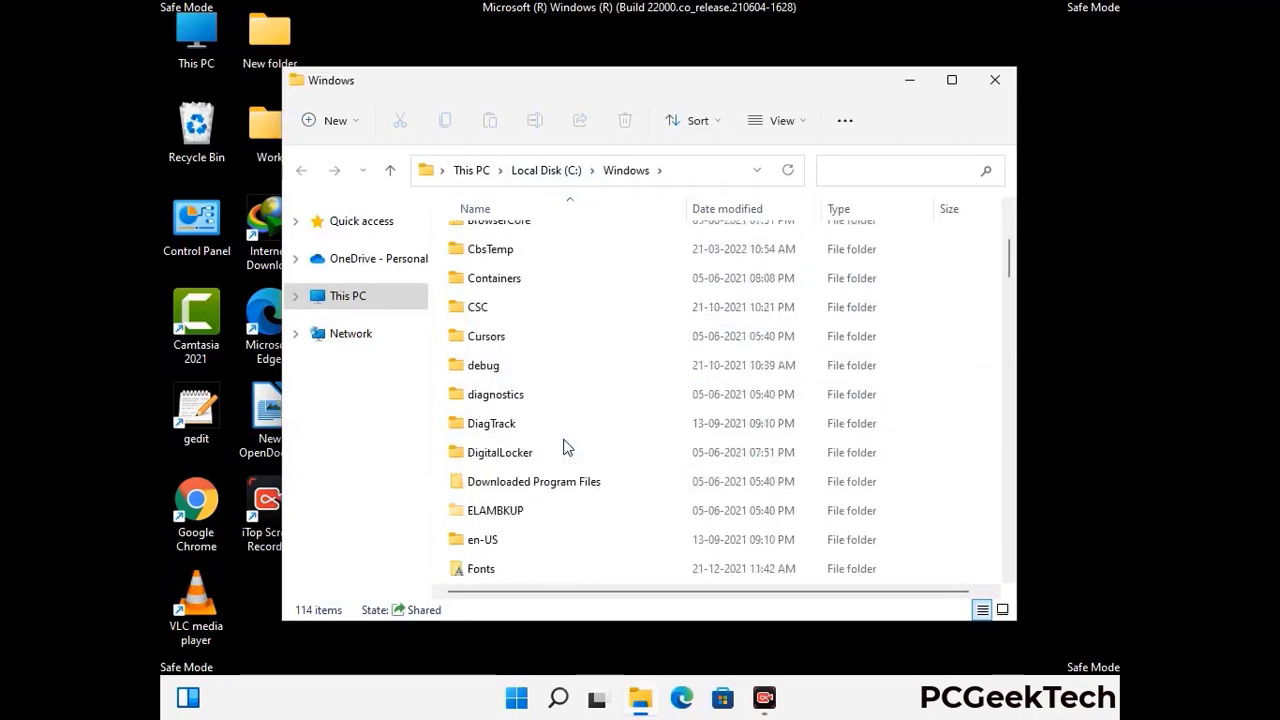
pyautogui.scroll(-1, 564, 447)
pyautogui.scroll(-5, 563, 450)
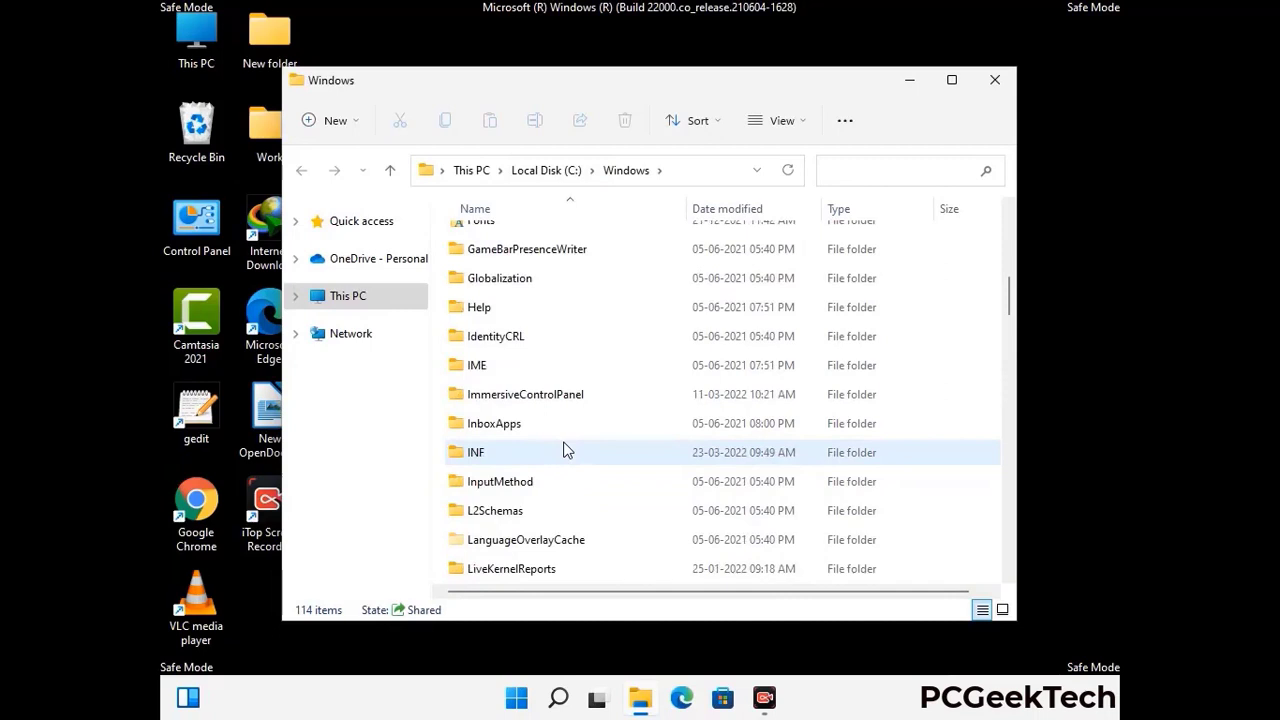
pyautogui.scroll(-4, 563, 450)
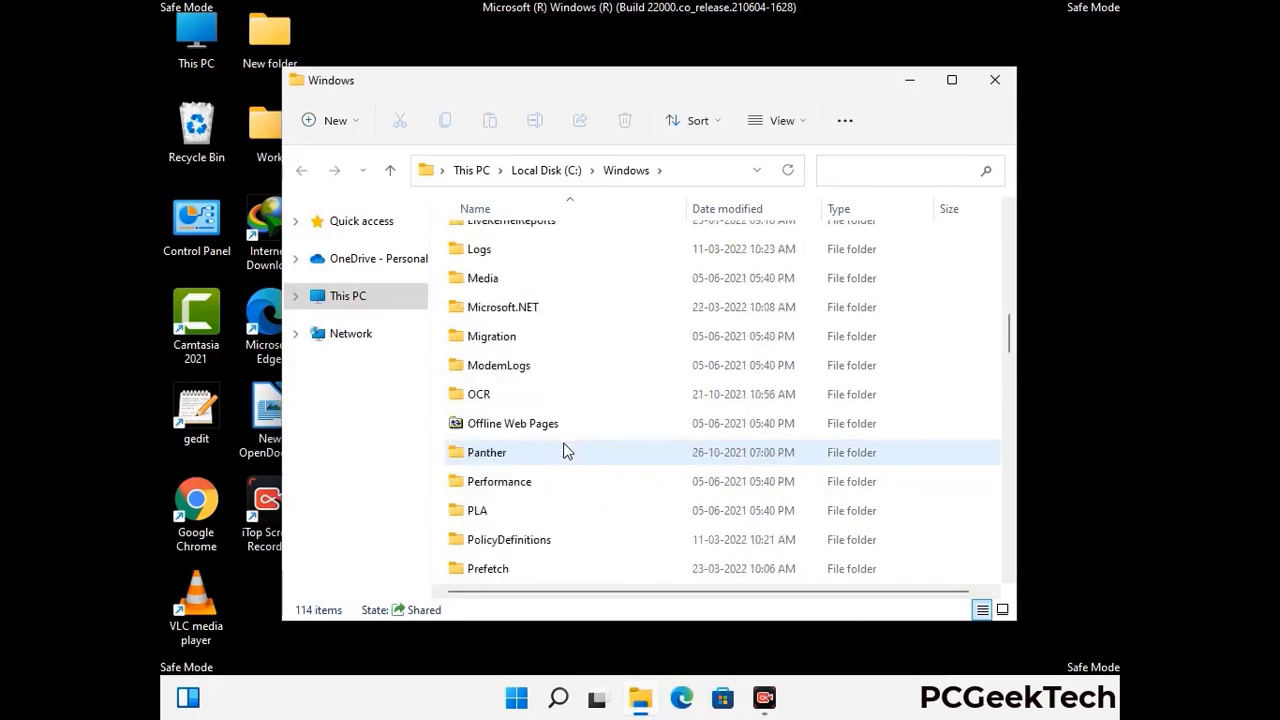
pyautogui.scroll(-6, 563, 452)
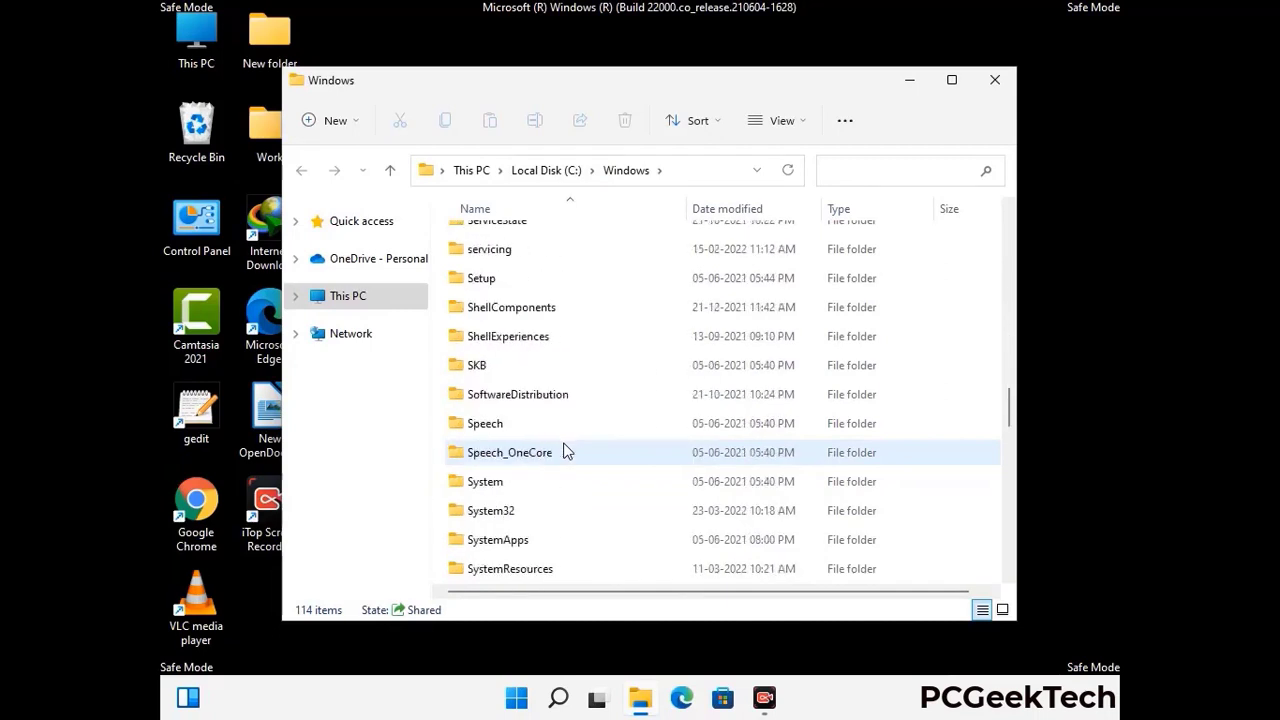
pyautogui.scroll(-7, 563, 452)
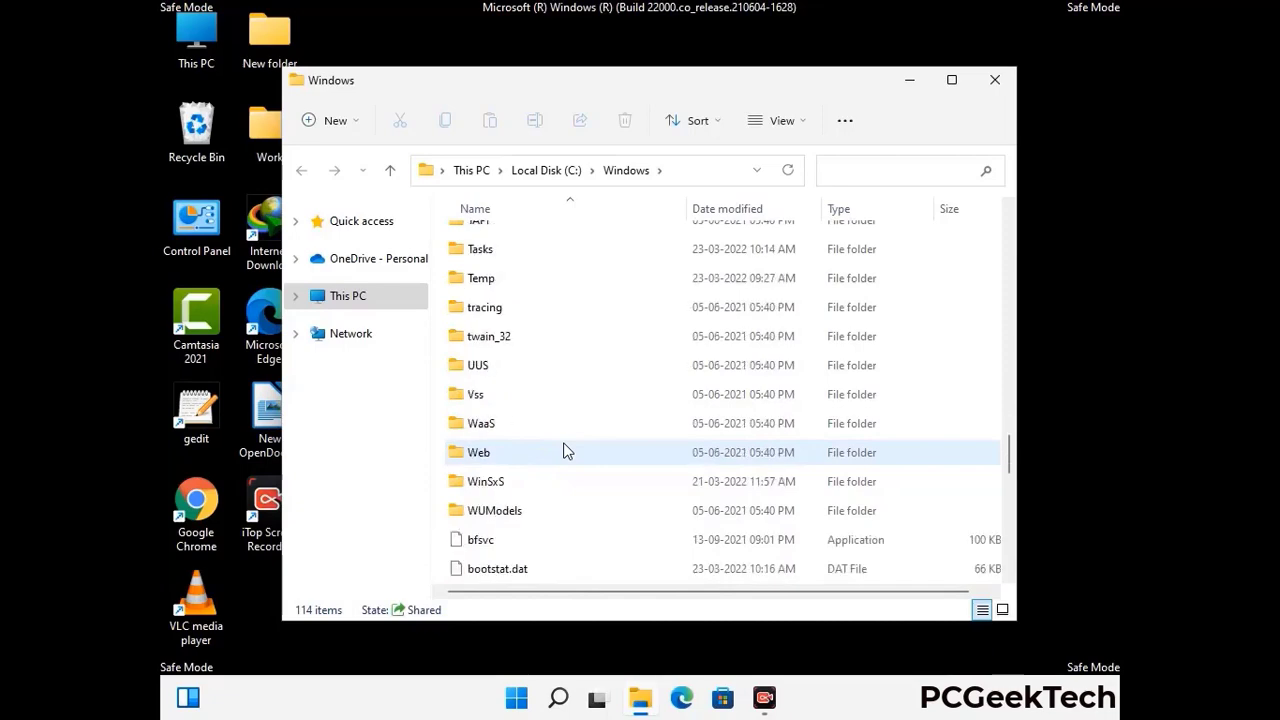
pyautogui.scroll(-8, 563, 452)
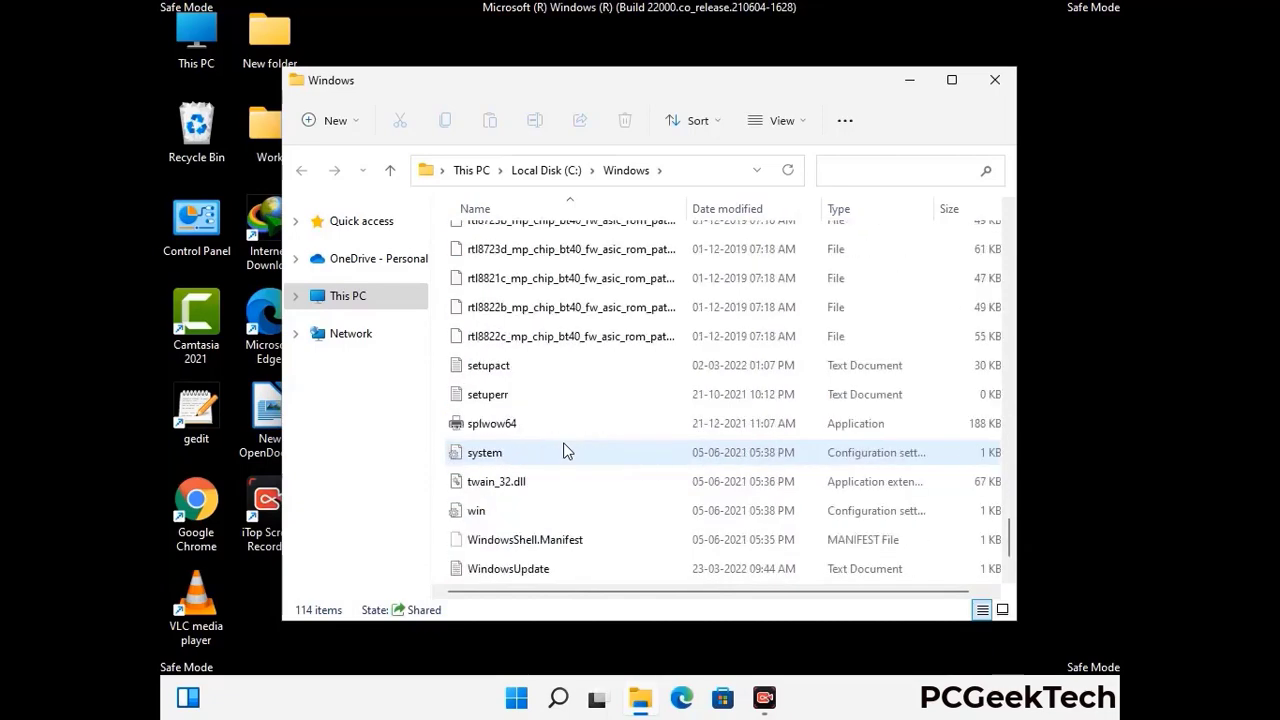
pyautogui.scroll(15, 563, 452)
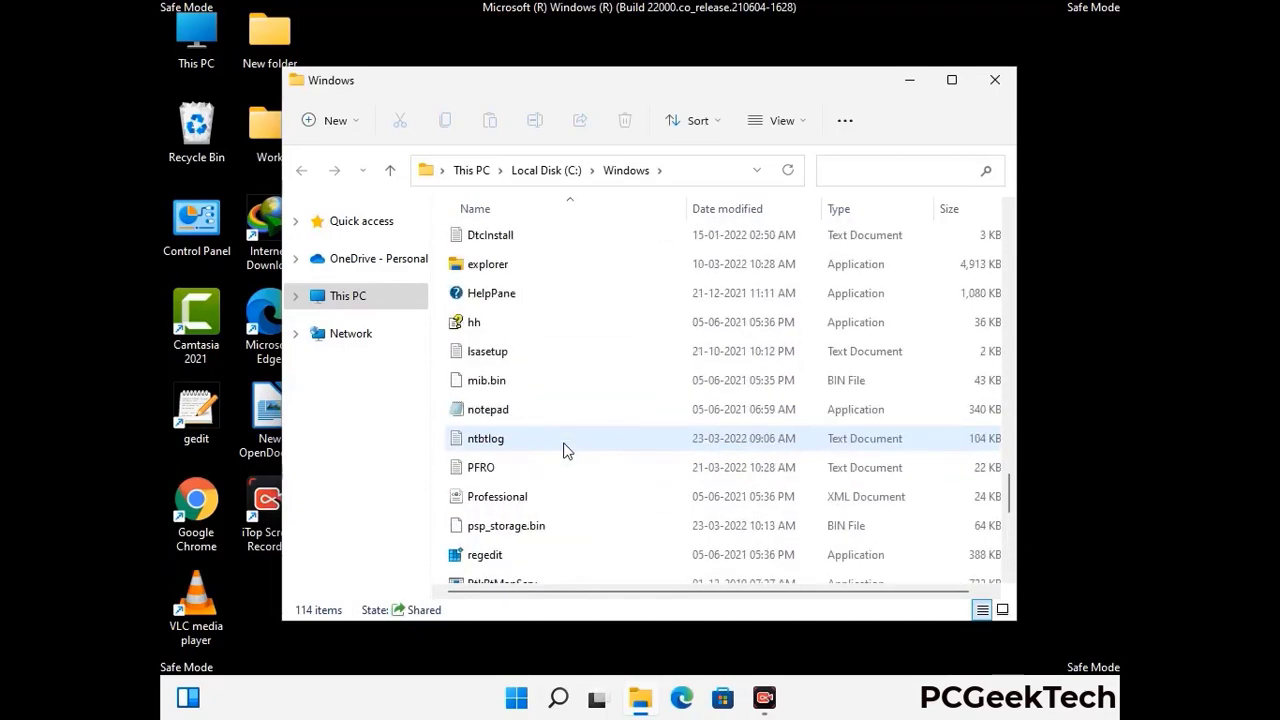
pyautogui.scroll(3, 563, 452)
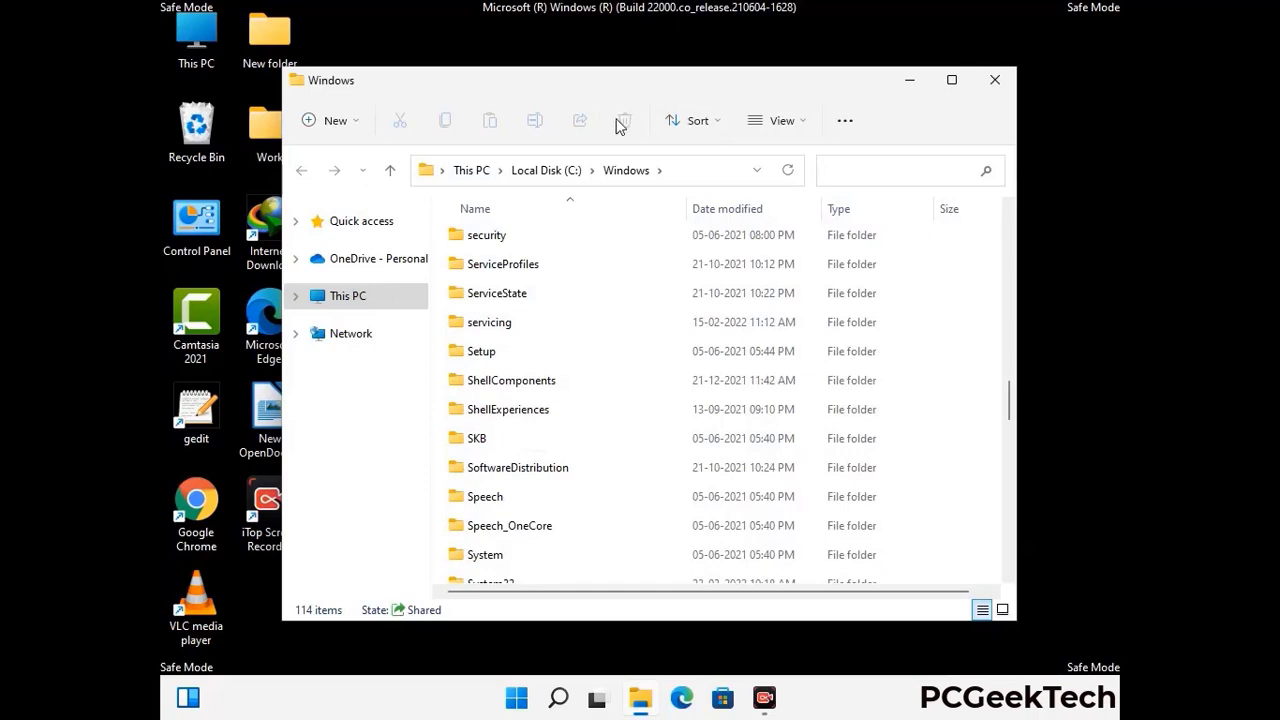
pyautogui.click(1002, 80)
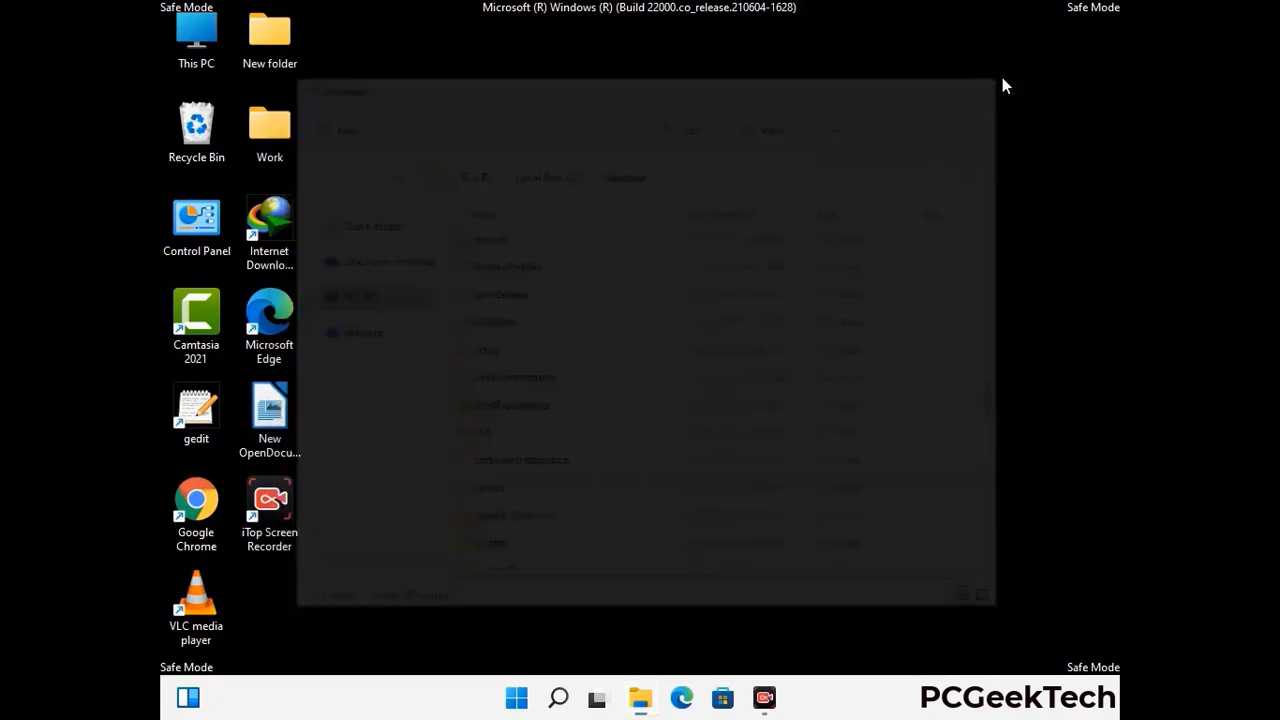
# - Open the user's temporary files folder by running %temp%
pyautogui.press('super+r')
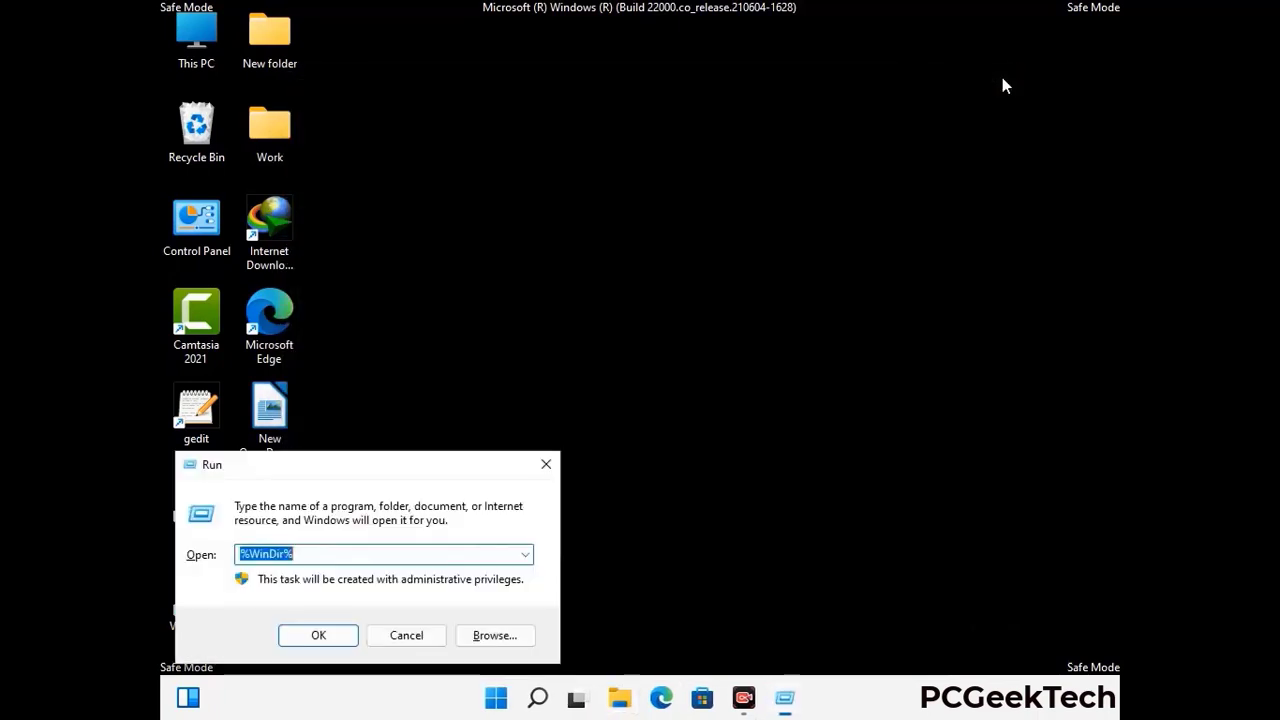
pyautogui.moveTo(424, 467); pyautogui.dragTo(725, 166)
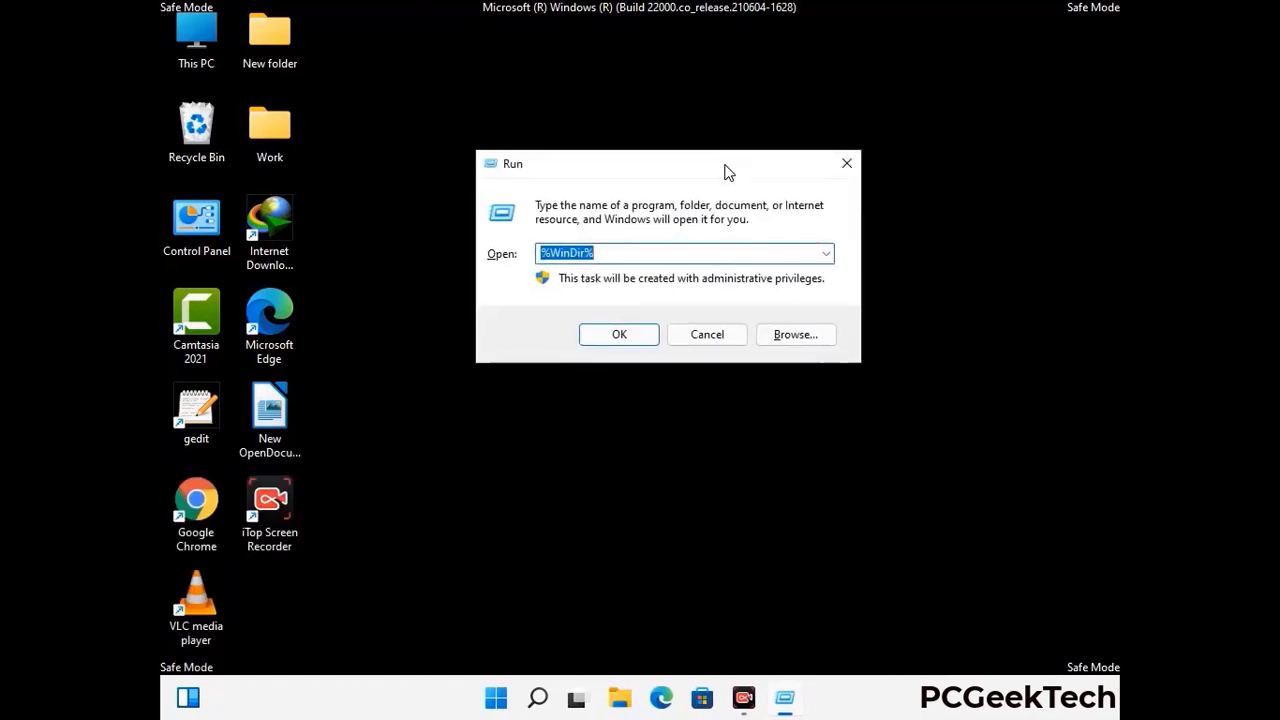
pyautogui.write('%tem')
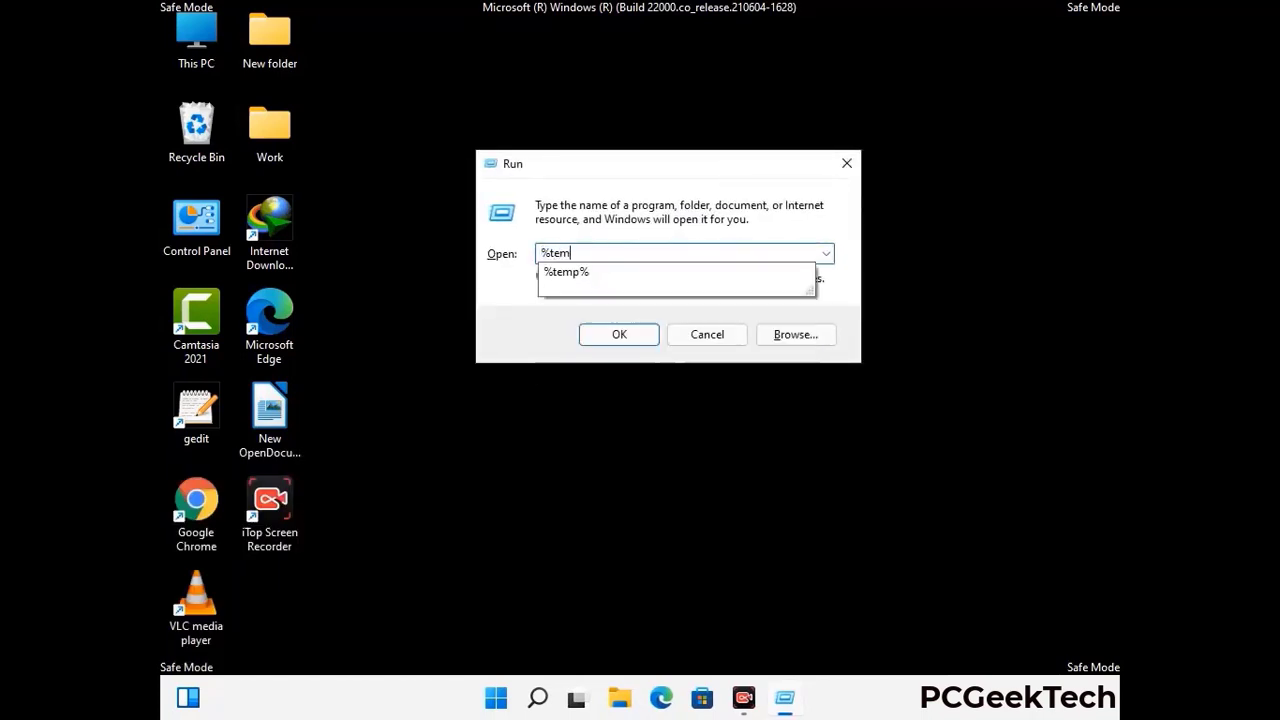
pyautogui.write('p%')
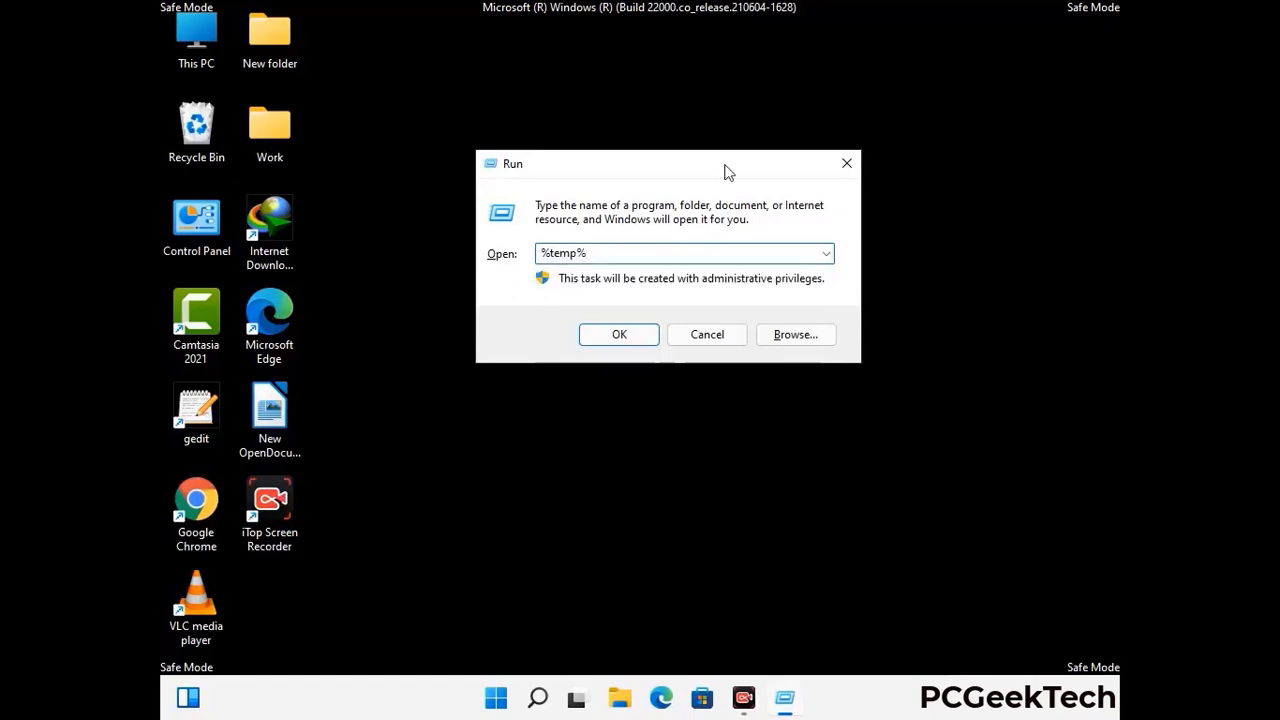
pyautogui.click(637, 333)
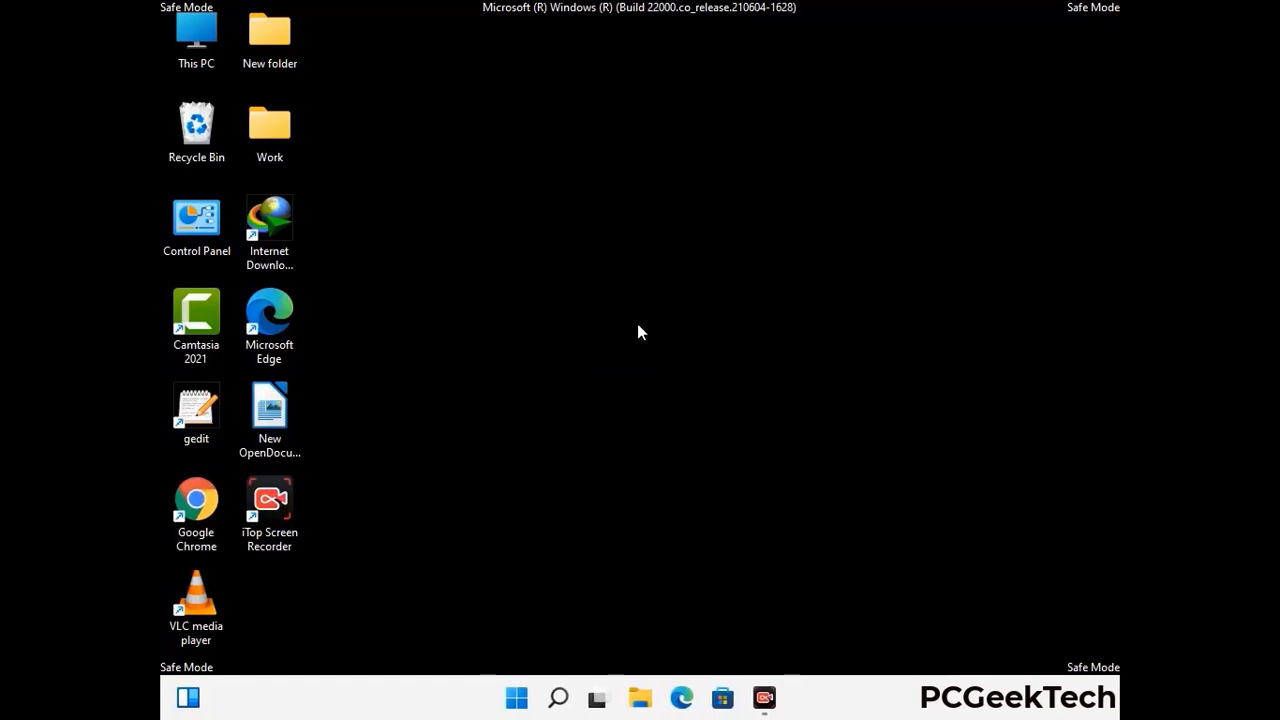
# - Delete all items in the user's Temp folder and close the folder window
pyautogui.click(580, 386)
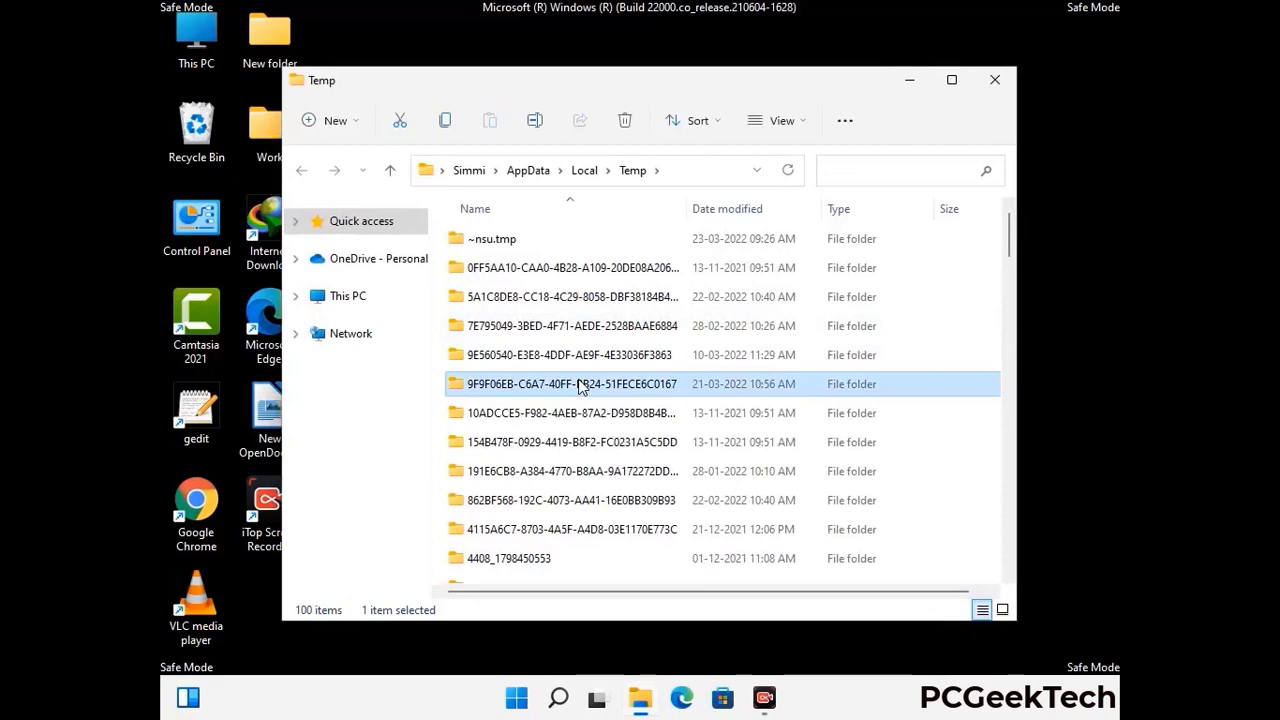
pyautogui.hotkey('ctrl', 'a')
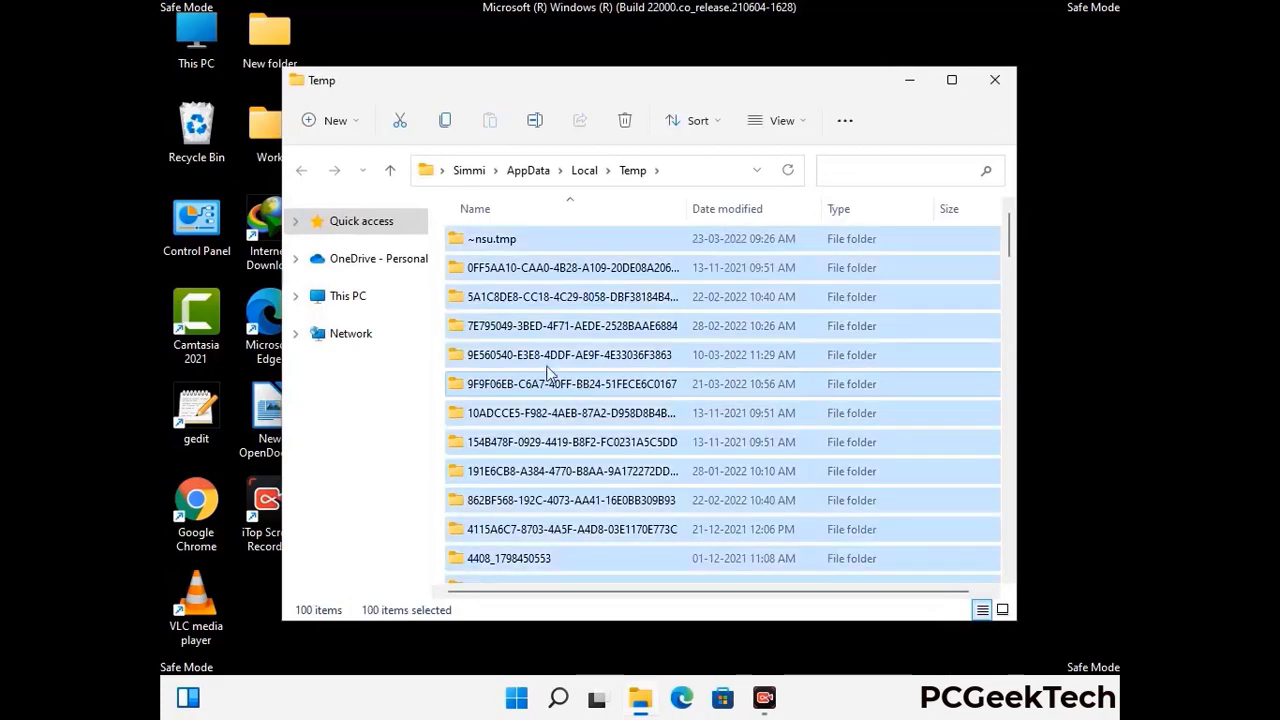
pyautogui.click(627, 121)
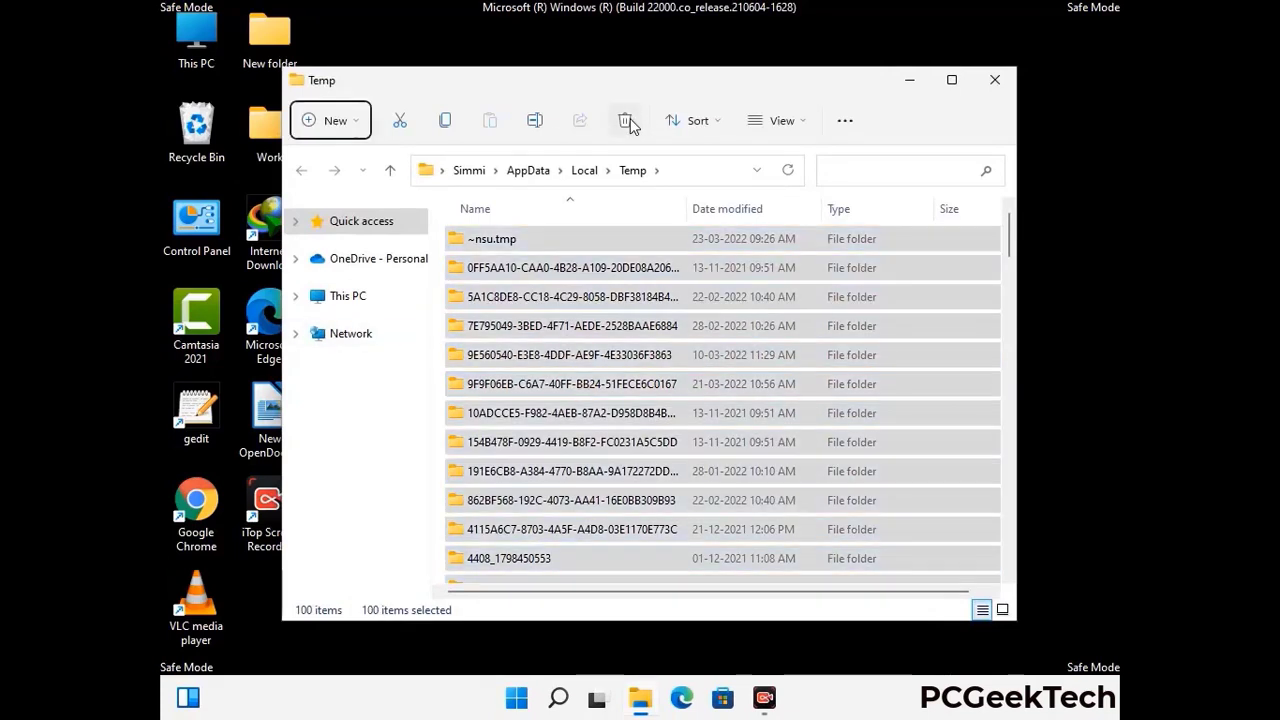
pyautogui.click(995, 80)
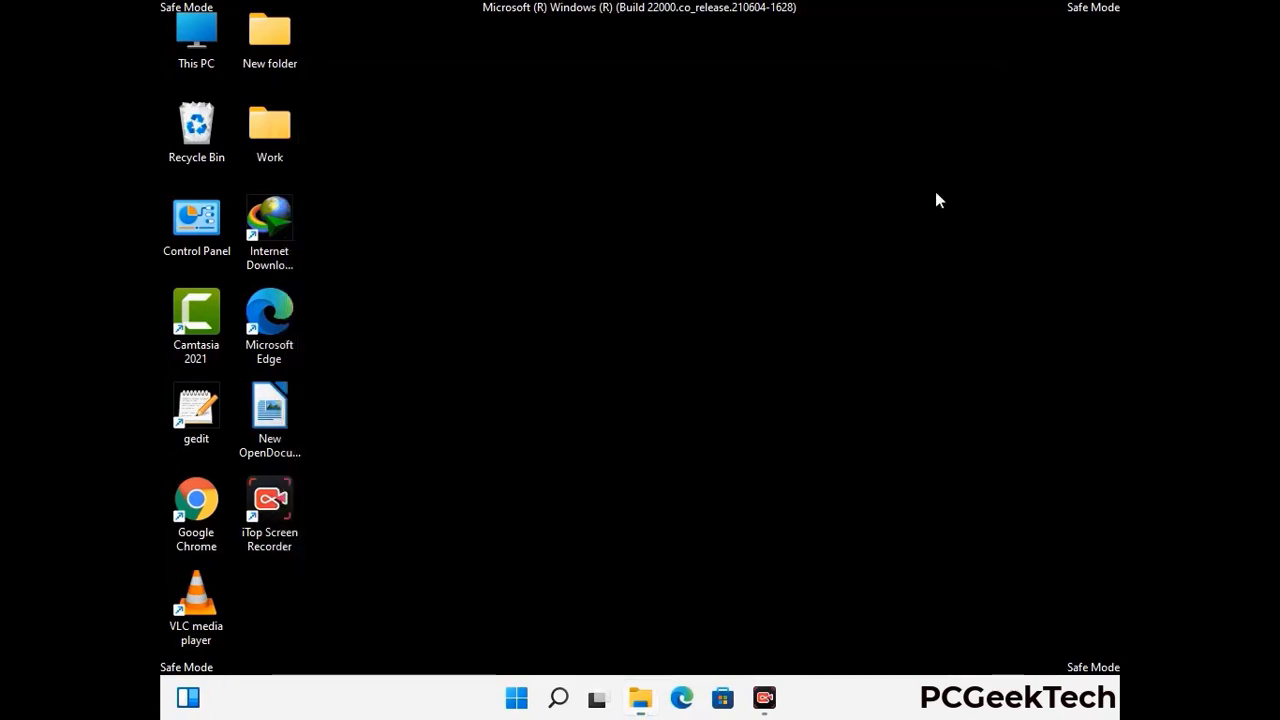
# - Run the temp command to open the other temporary files folder
pyautogui.press('super+r')
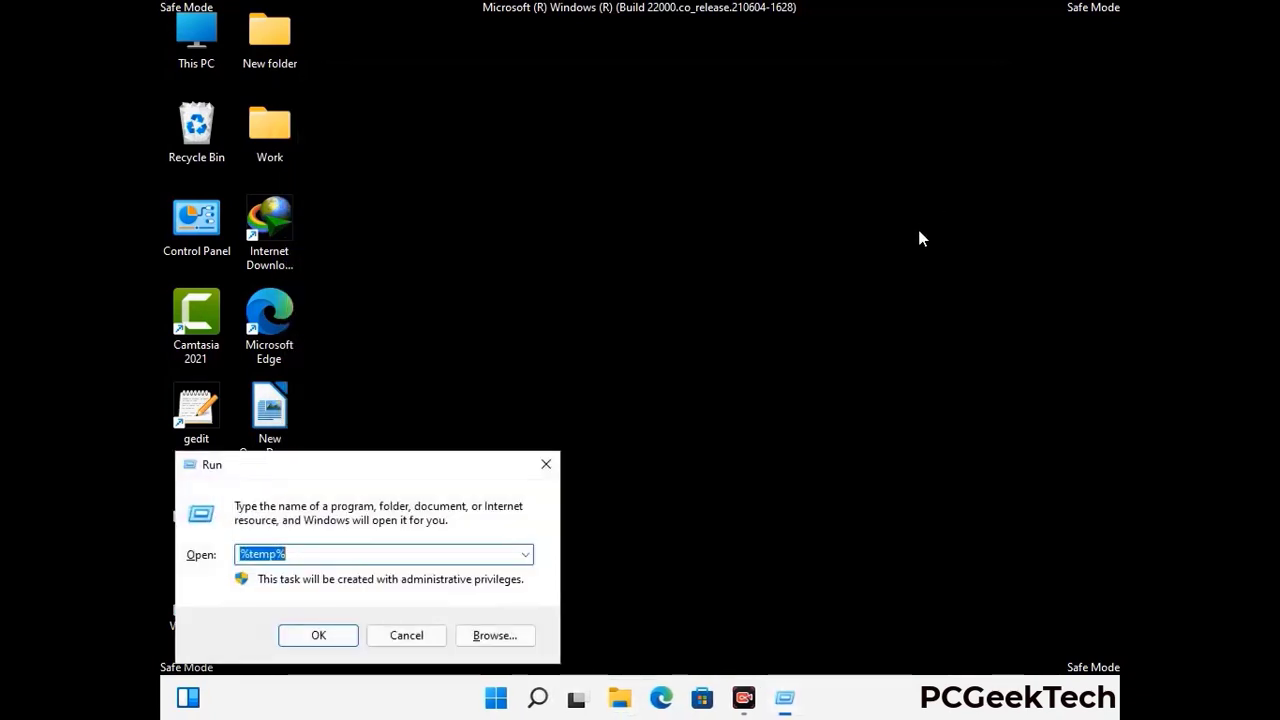
pyautogui.moveTo(433, 464); pyautogui.dragTo(728, 187)
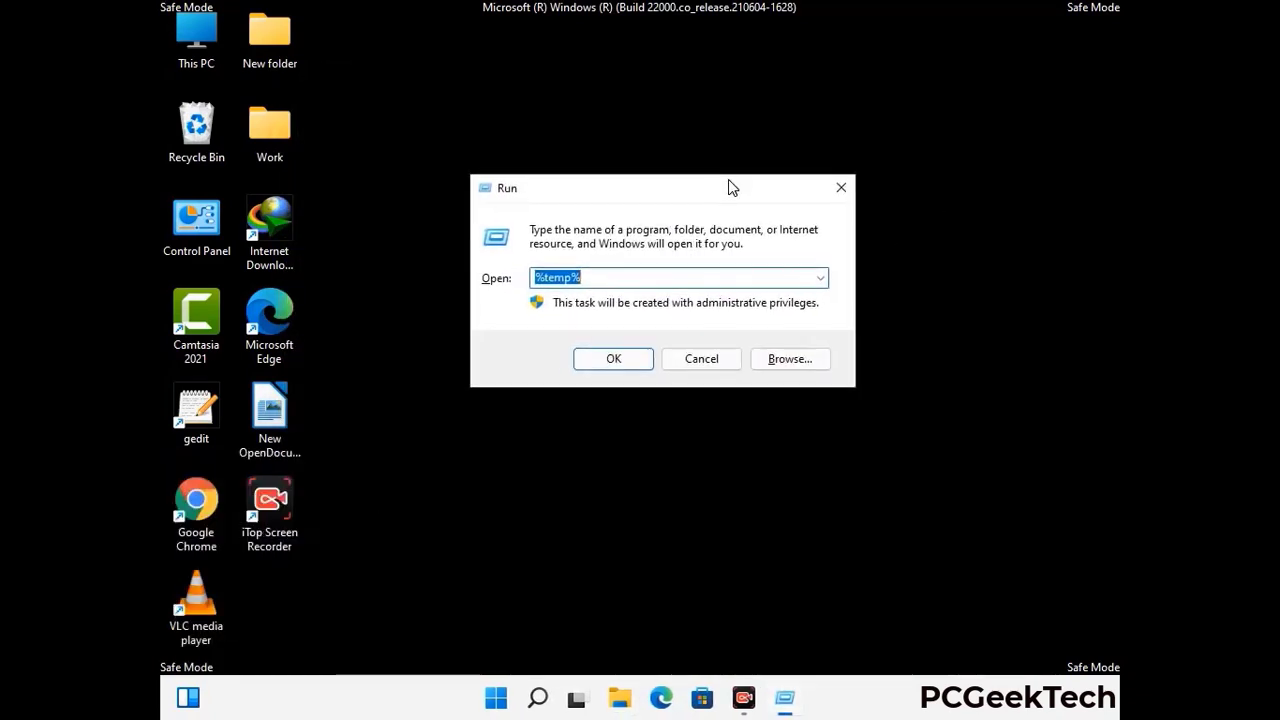
pyautogui.write('temp')
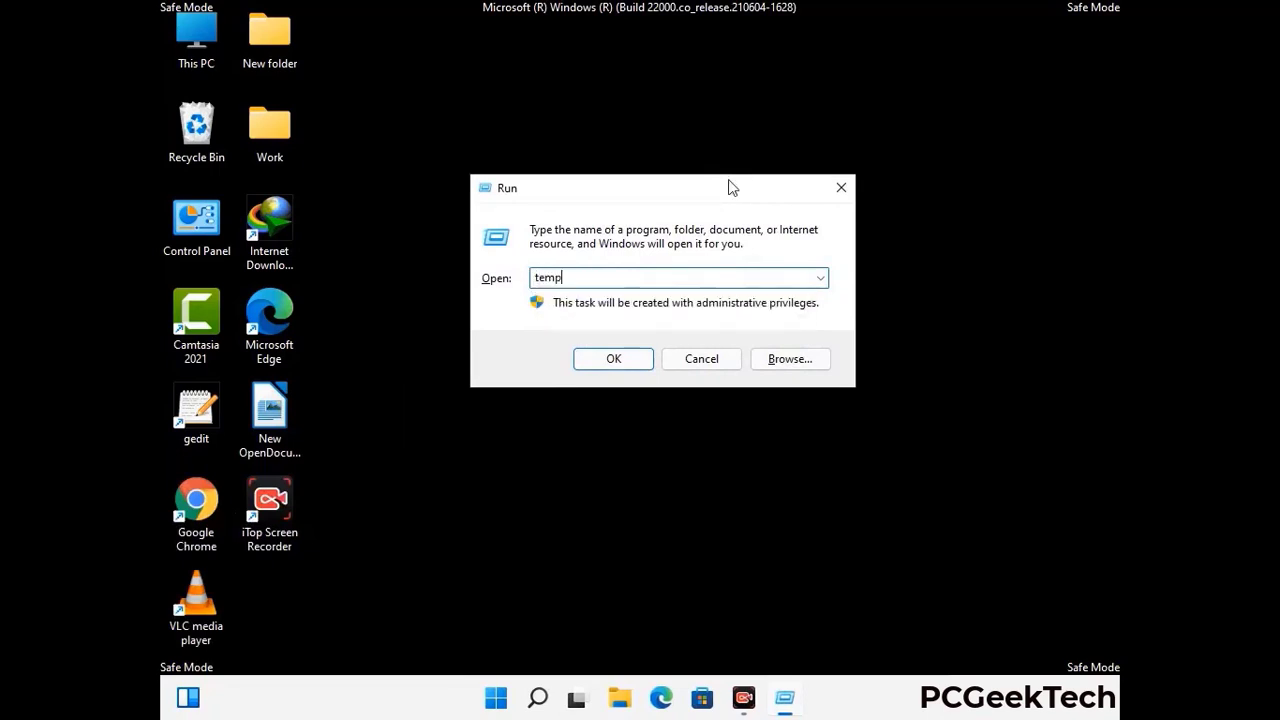
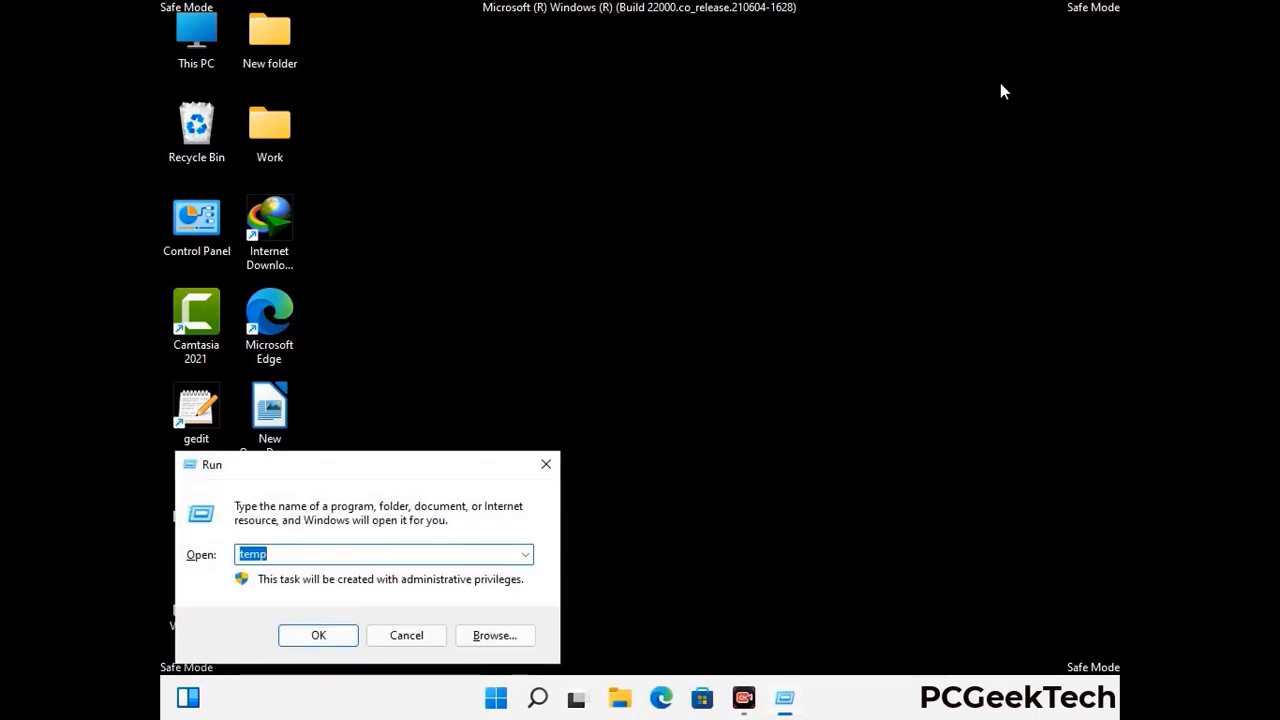
# - Switch to Registry Editor by running regedit
pyautogui.moveTo(393, 468); pyautogui.dragTo(665, 161)
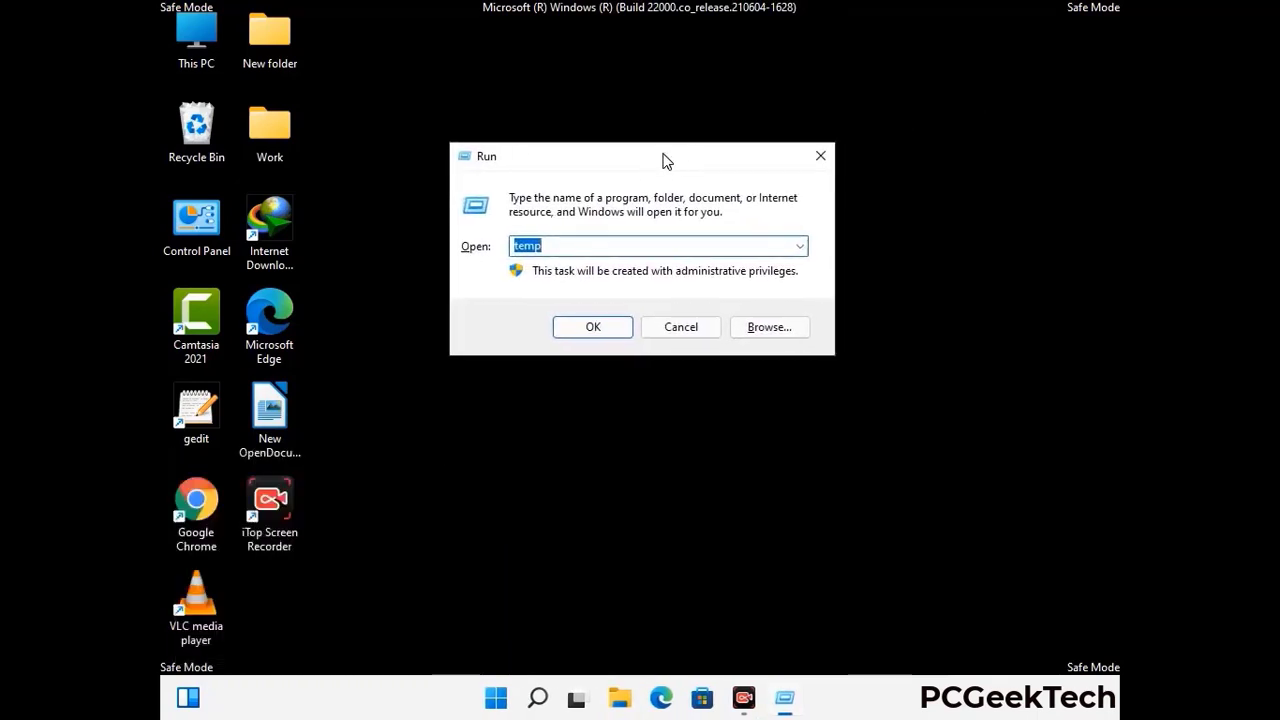
pyautogui.write('regedit')
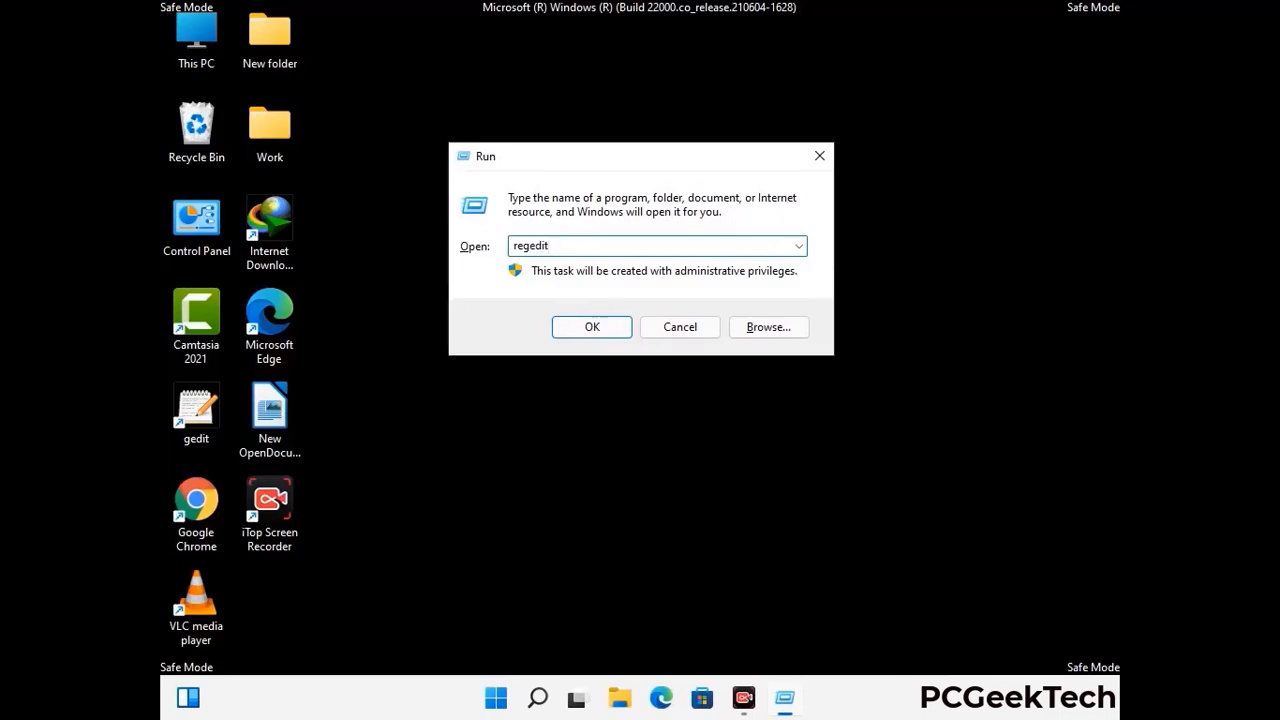
pyautogui.press('Return')
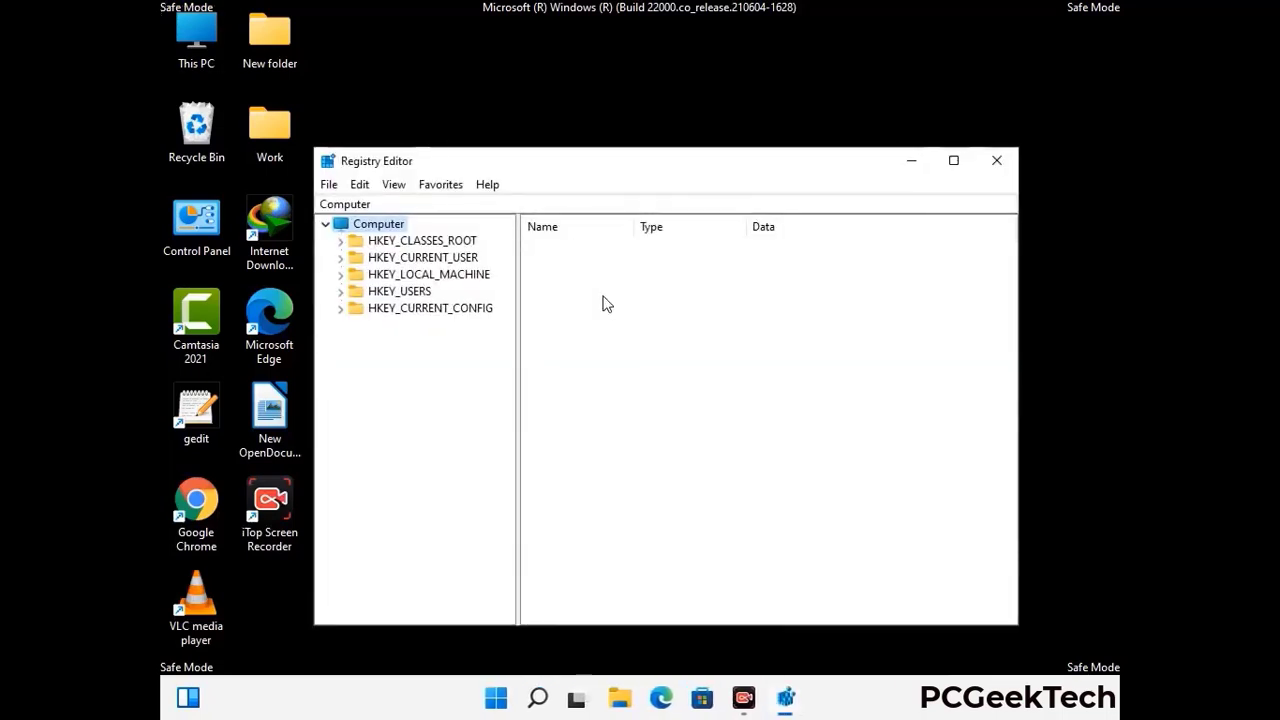
# - Expand the registry path HKEY_CURRENT_USER\Software\Microsoft to list its subkeys
pyautogui.click(429, 274)
pyautogui.click(340, 257)
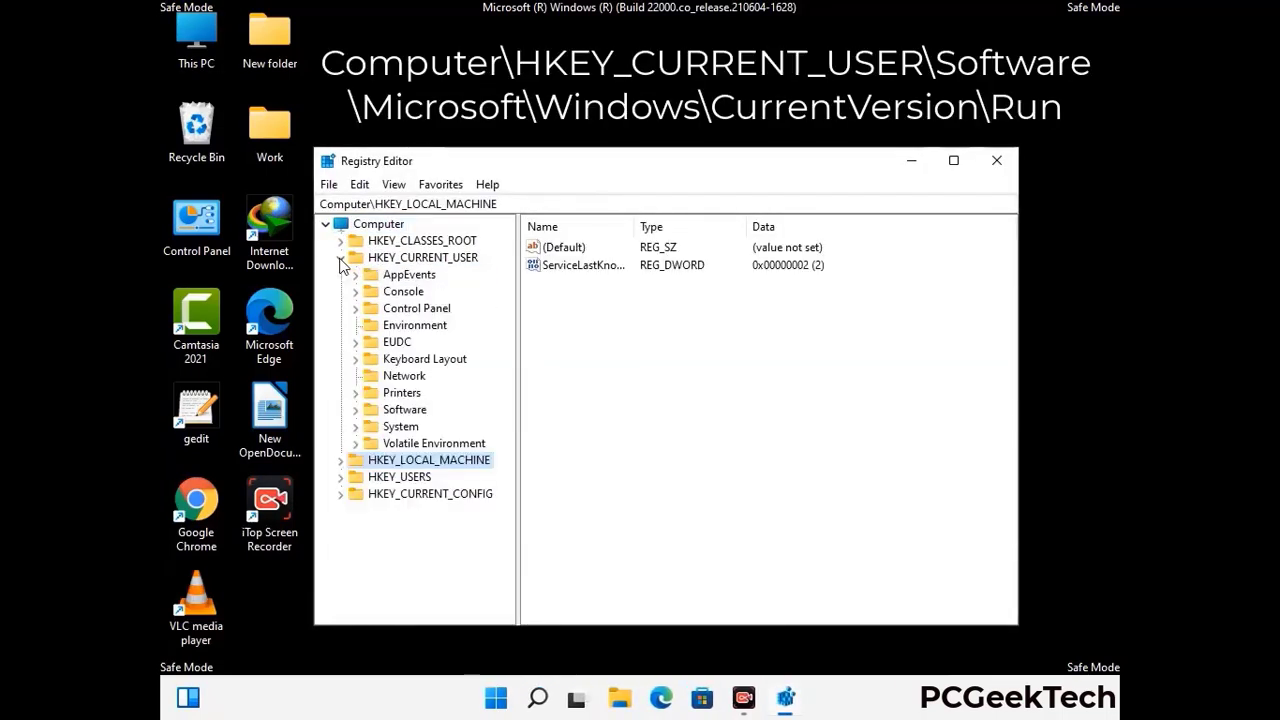
pyautogui.click(401, 412)
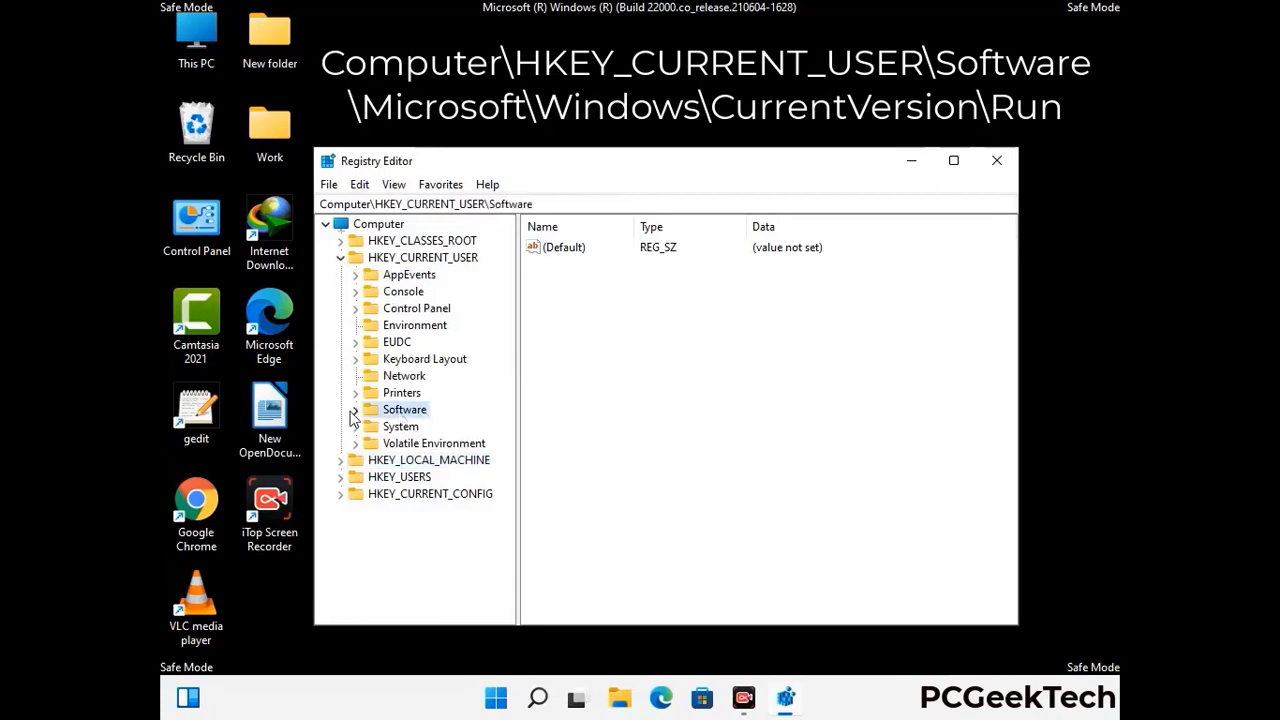
pyautogui.click(352, 411)
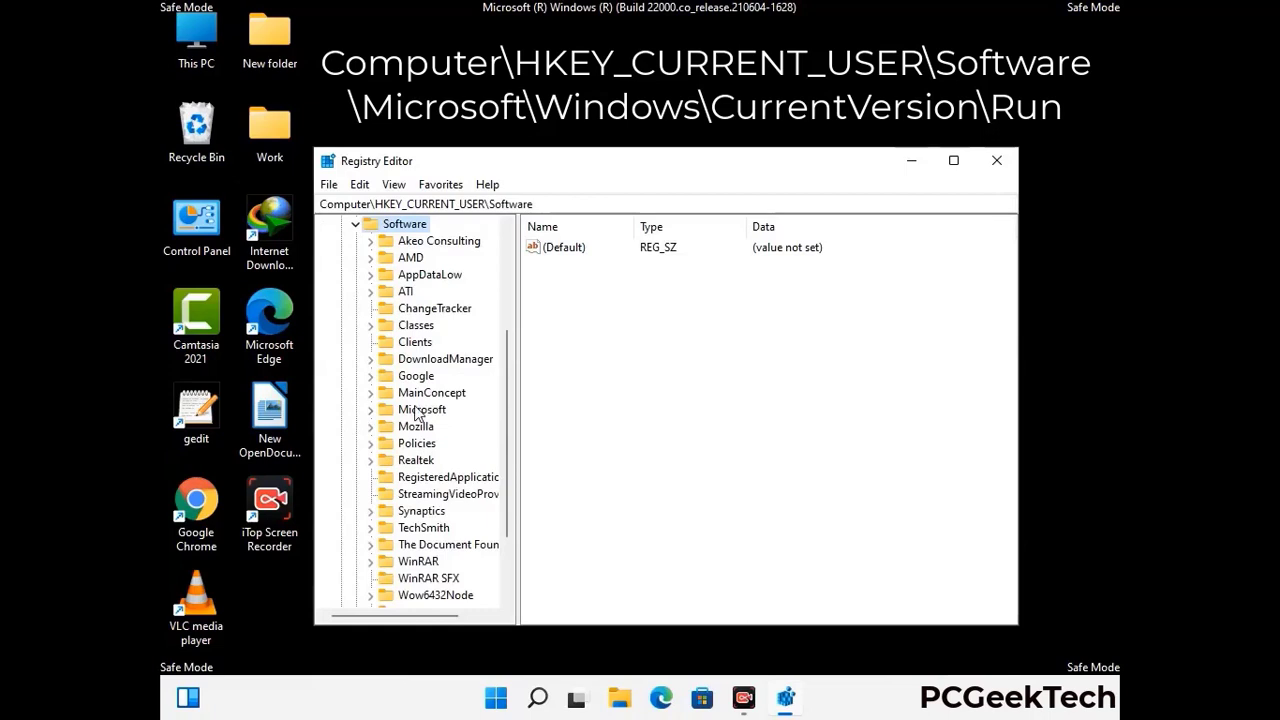
pyautogui.doubleClick(420, 411)
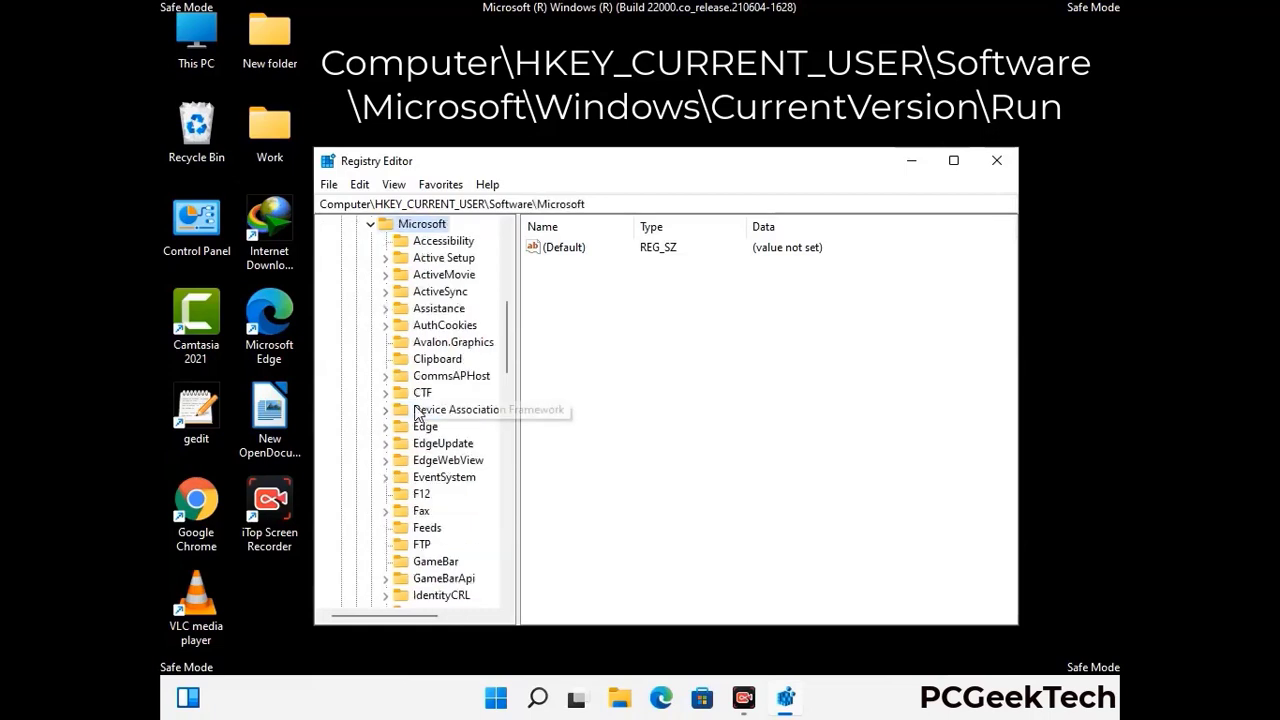
# - Open the Windows\CurrentVersion\Run key under HKEY_CURRENT_USER\Software\Microsoft
pyautogui.scroll(-5, 463, 437)
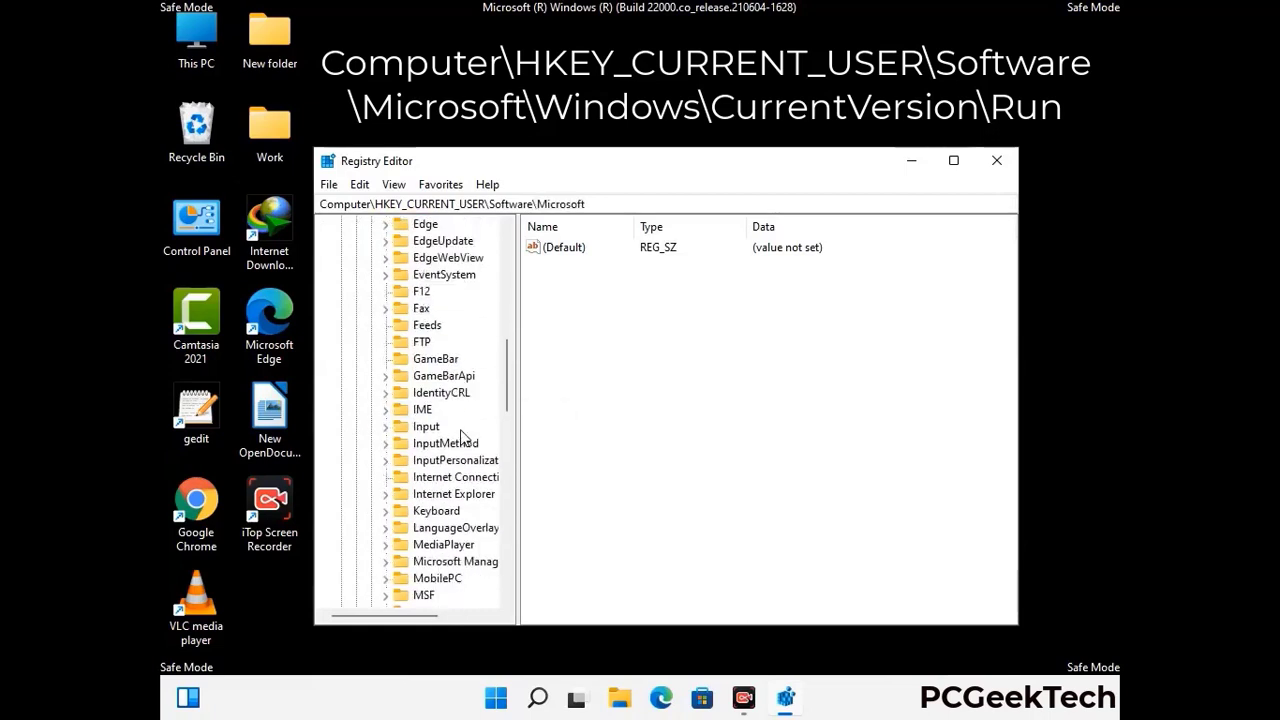
pyautogui.scroll(-3, 463, 437)
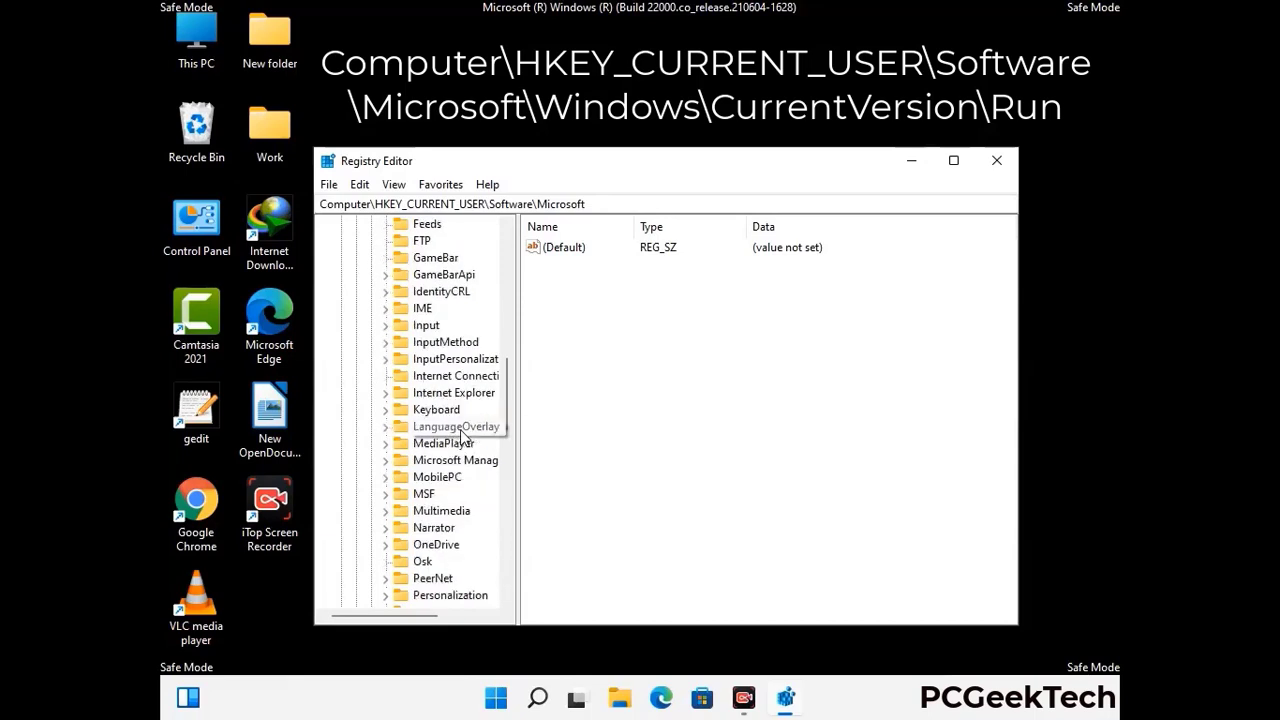
pyautogui.scroll(-6, 463, 437)
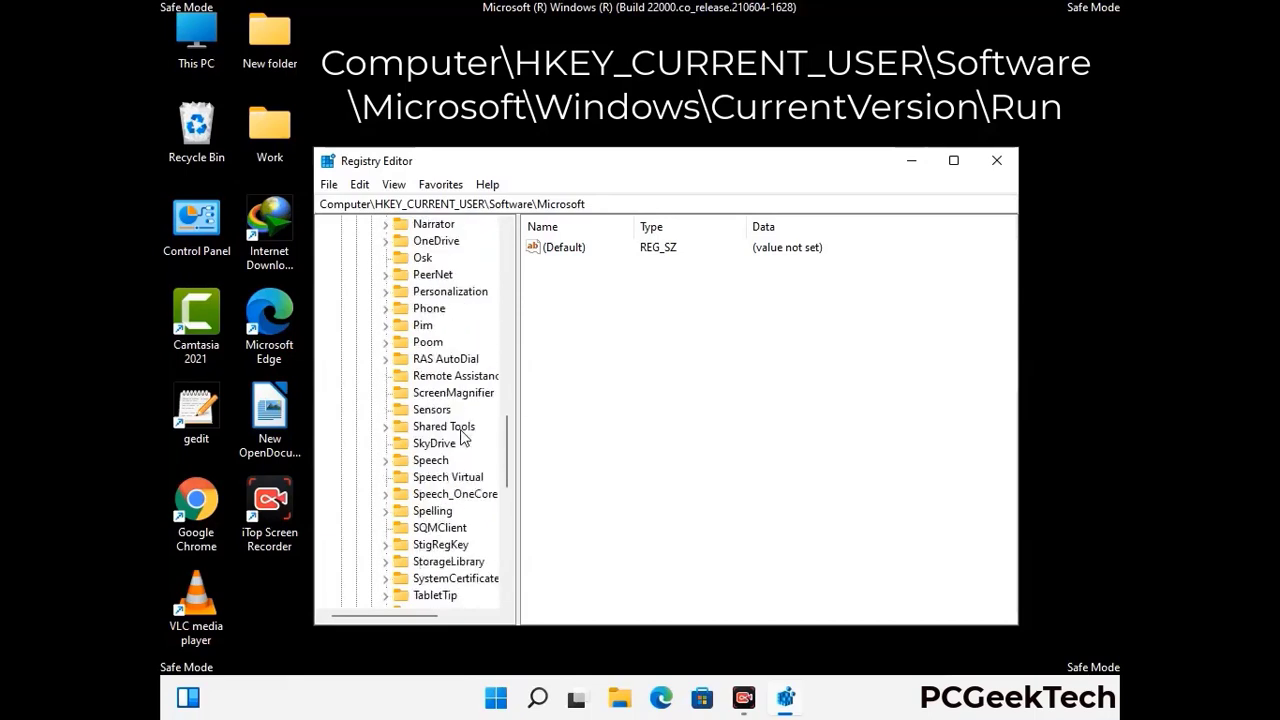
pyautogui.scroll(-3, 463, 437)
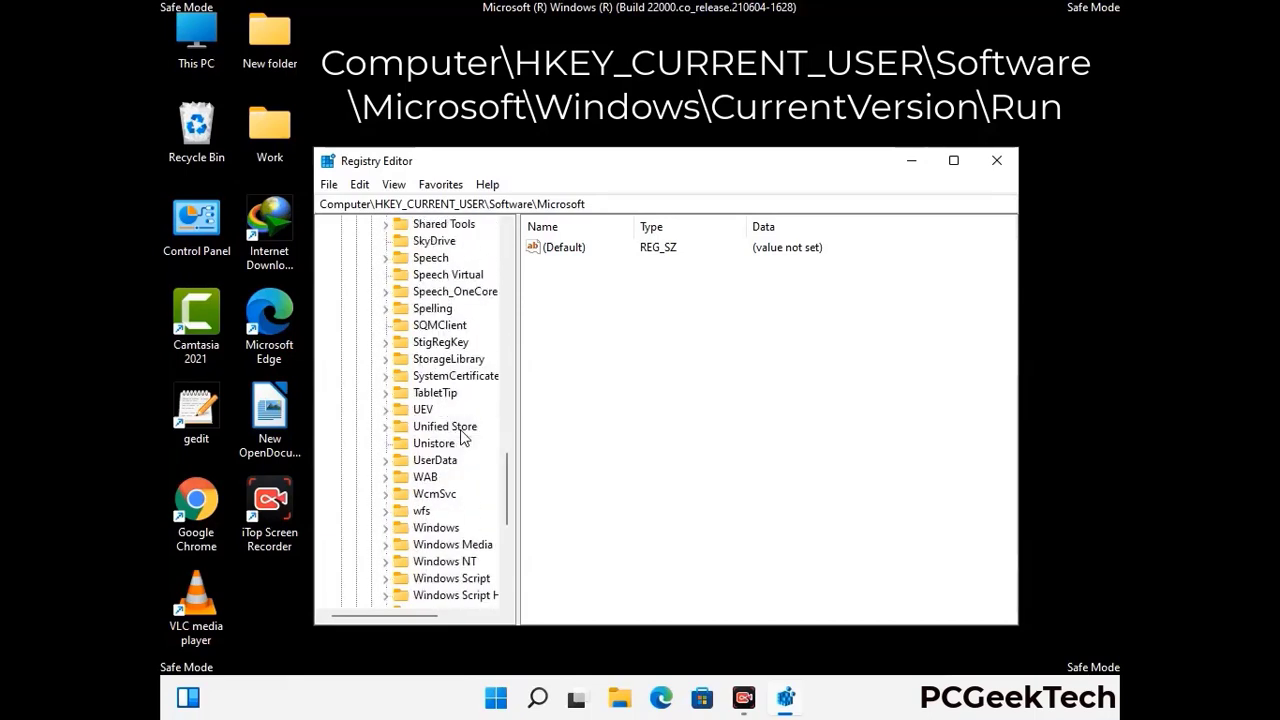
pyautogui.doubleClick(445, 478)
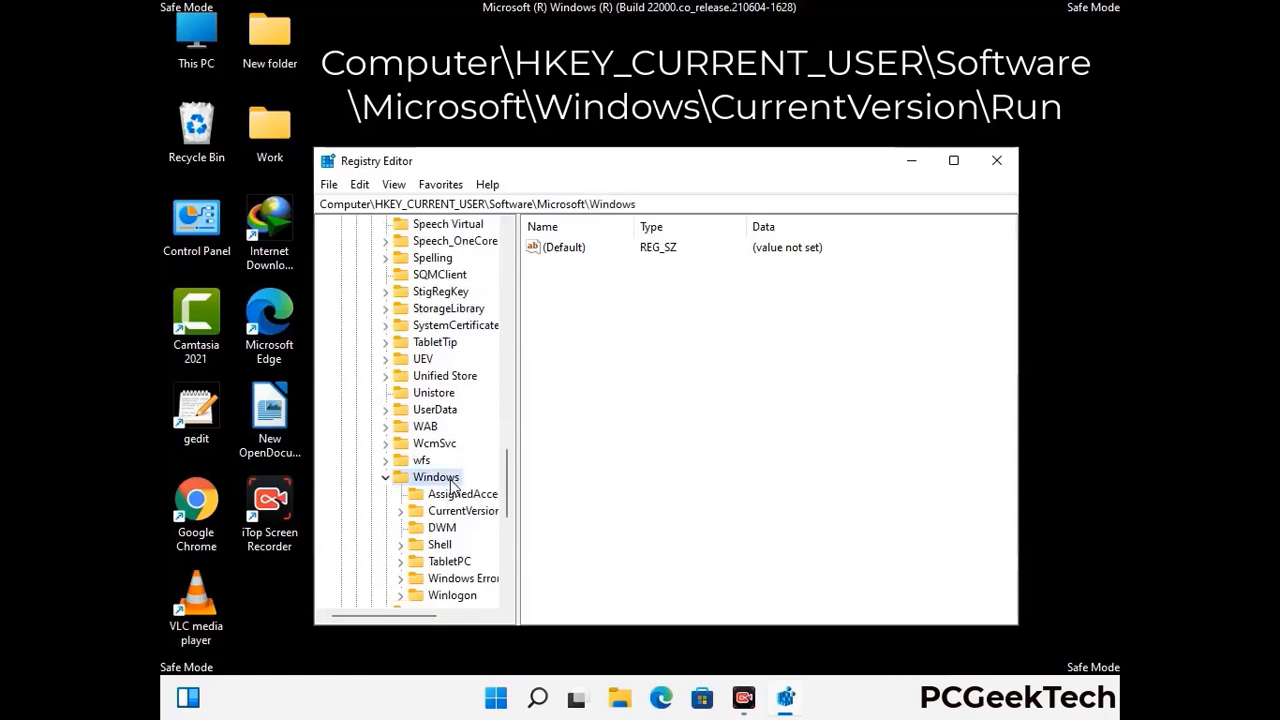
pyautogui.scroll(-1, 462, 470)
pyautogui.click(465, 461)
pyautogui.doubleClick(465, 461)
pyautogui.scroll(-5, 460, 440)
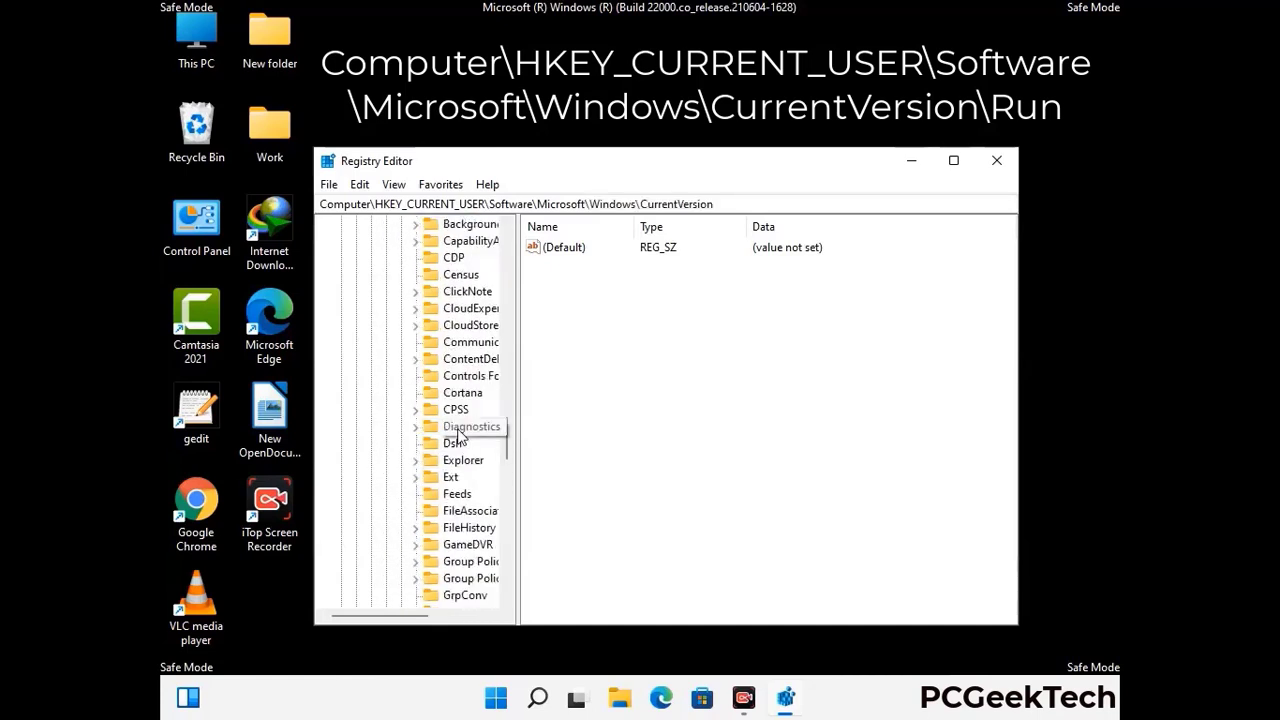
pyautogui.scroll(-4, 458, 432)
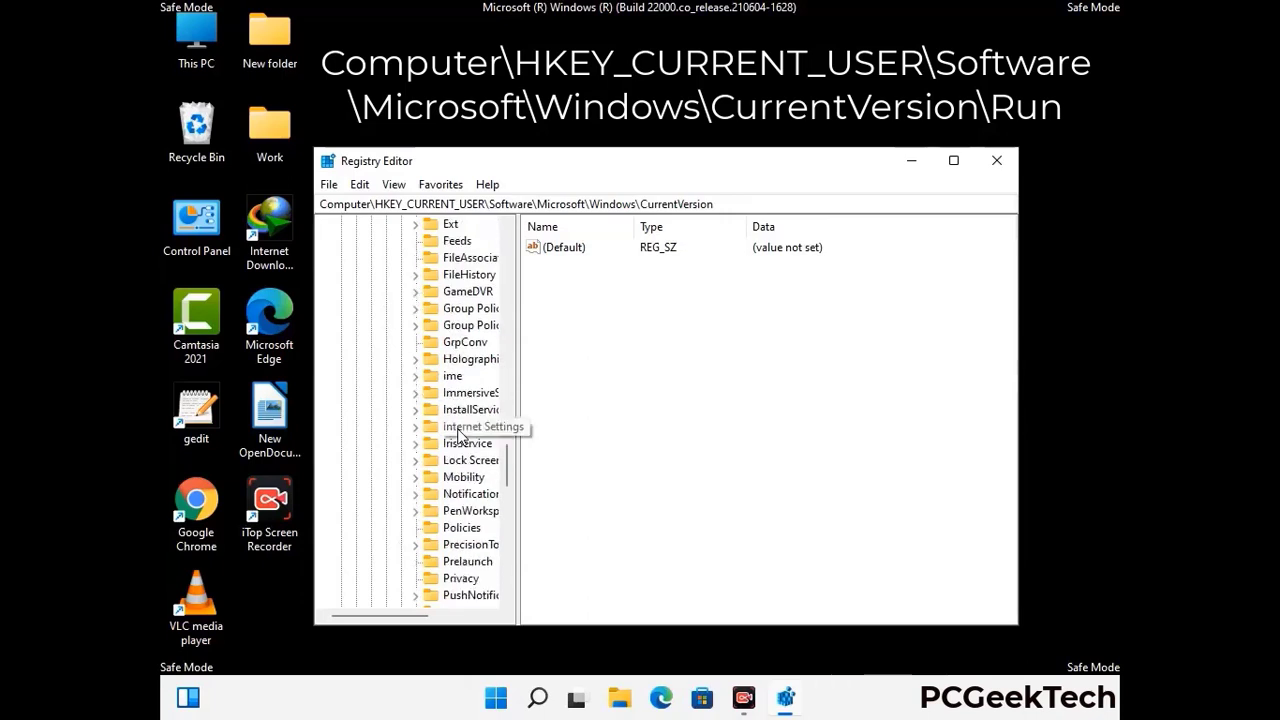
pyautogui.scroll(-1, 460, 432)
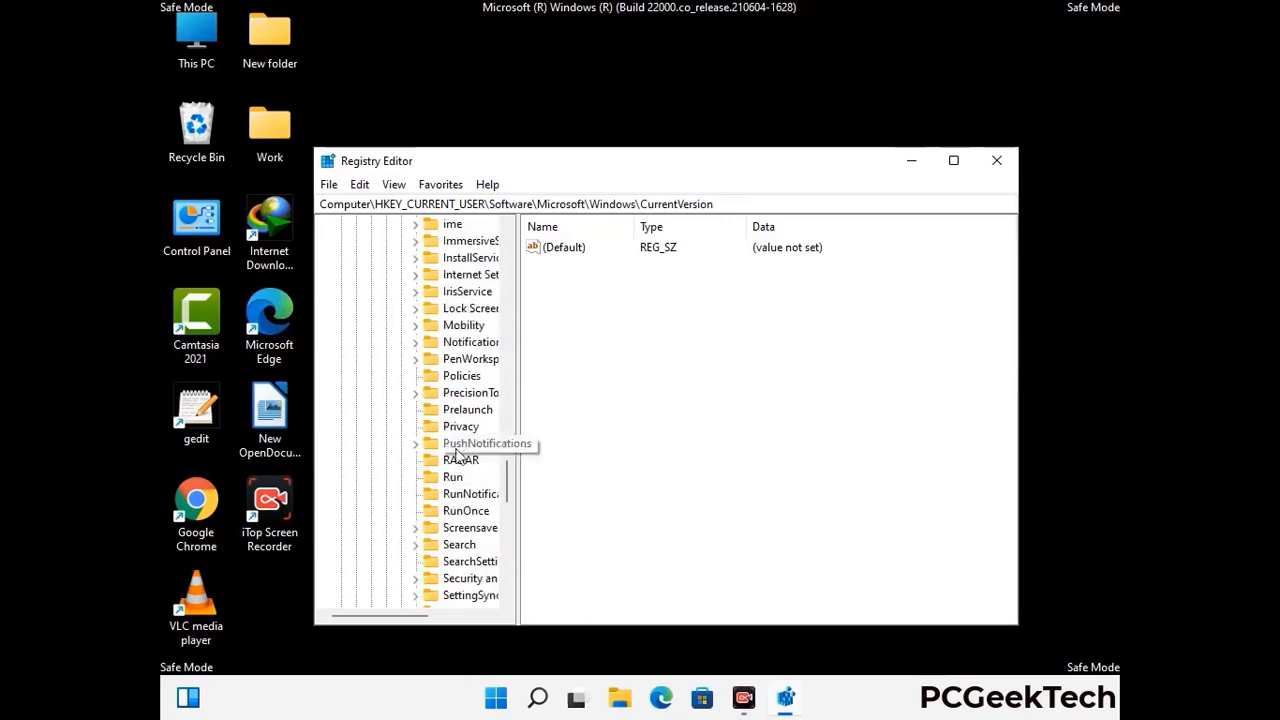
pyautogui.click(453, 478)
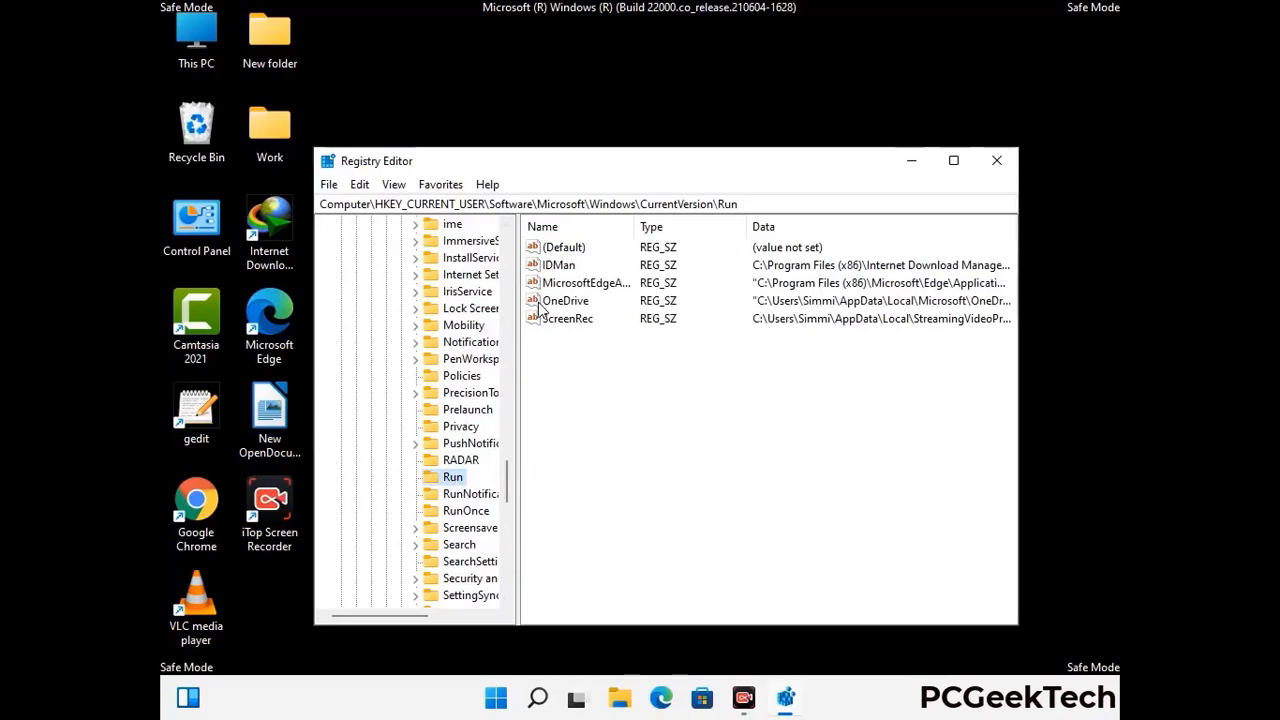
# - Delete the ScreenRec startup value from the Run key and confirm its permanent removal
pyautogui.click(566, 320)
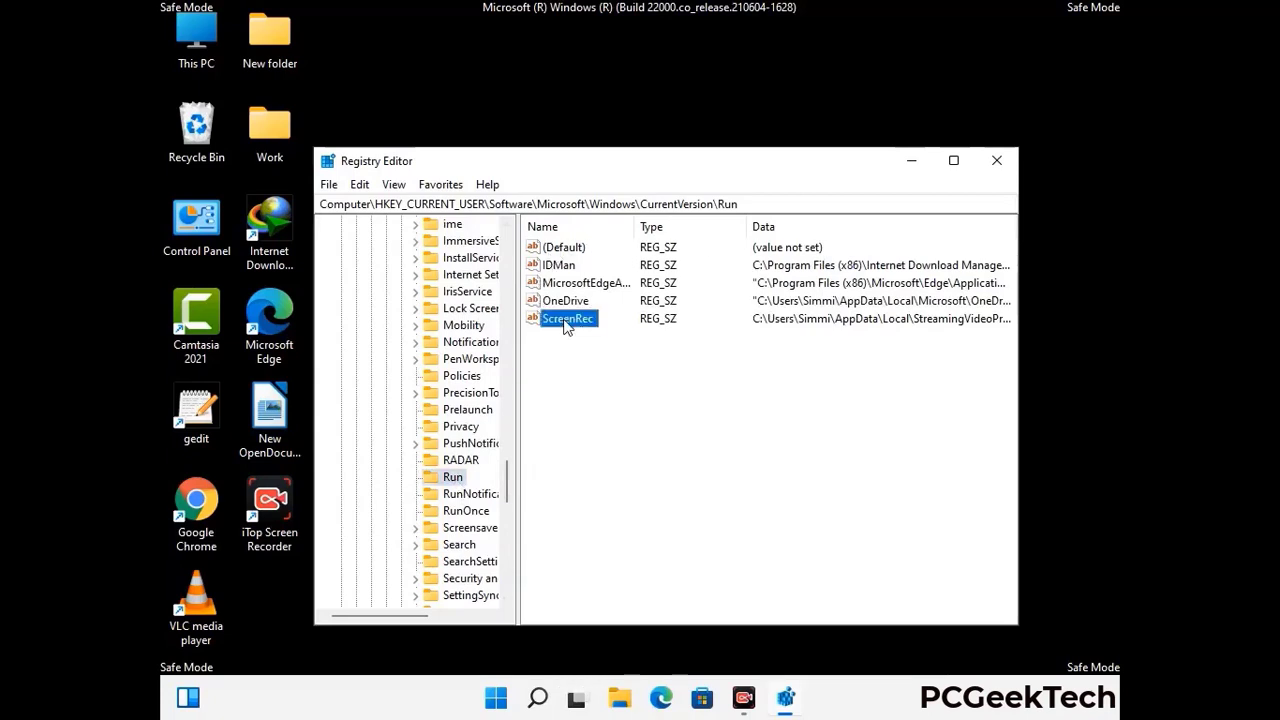
pyautogui.click(570, 321)
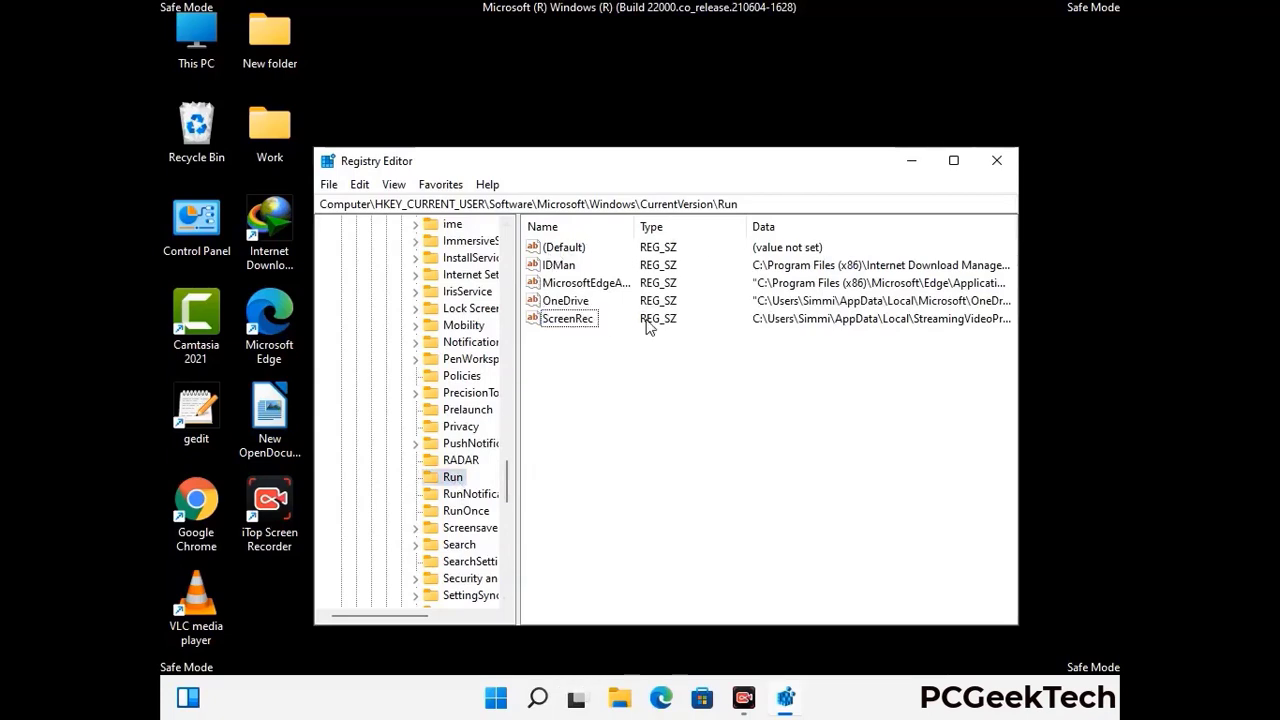
pyautogui.press('Escape')
pyautogui.rightClick(577, 320)
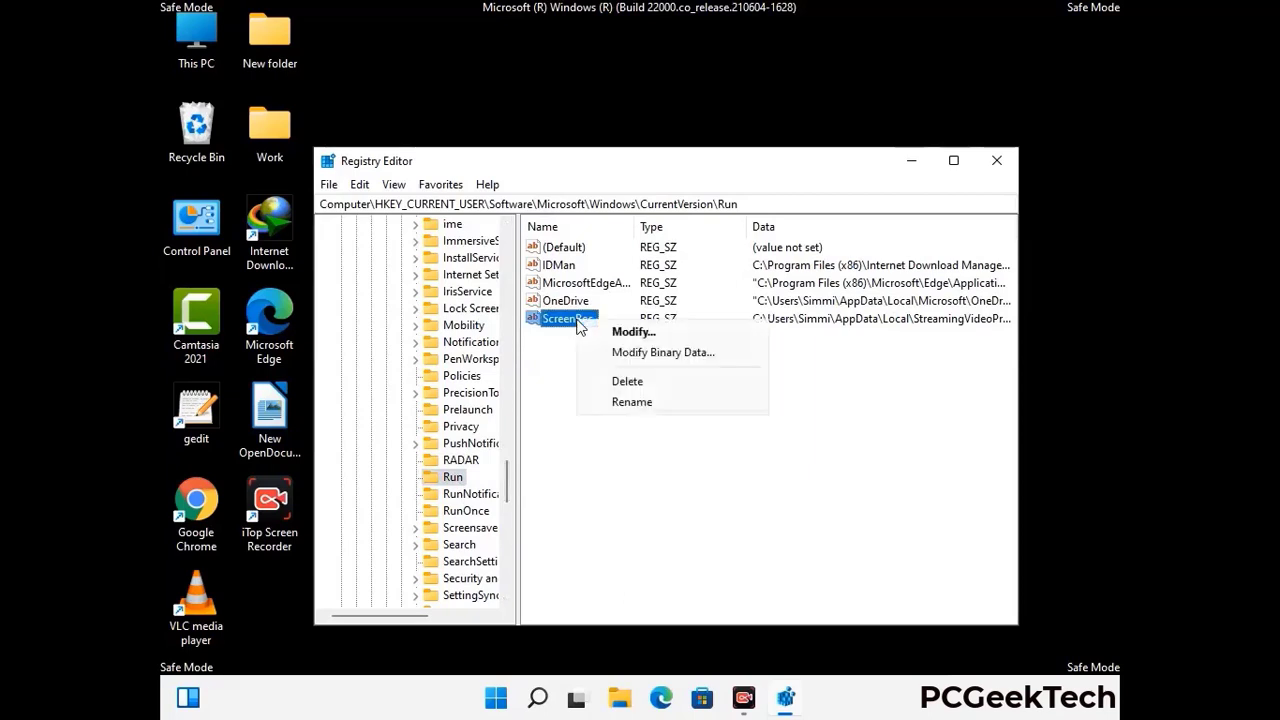
pyautogui.click(616, 381)
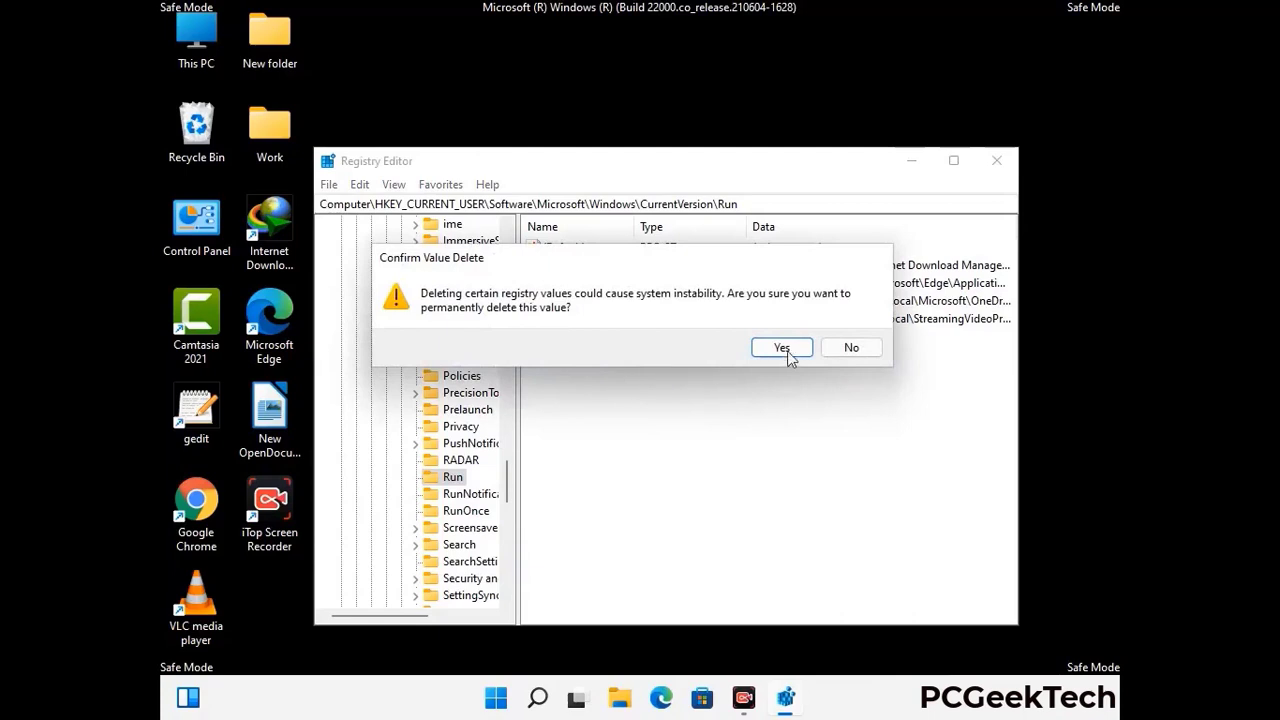
pyautogui.click(798, 351)
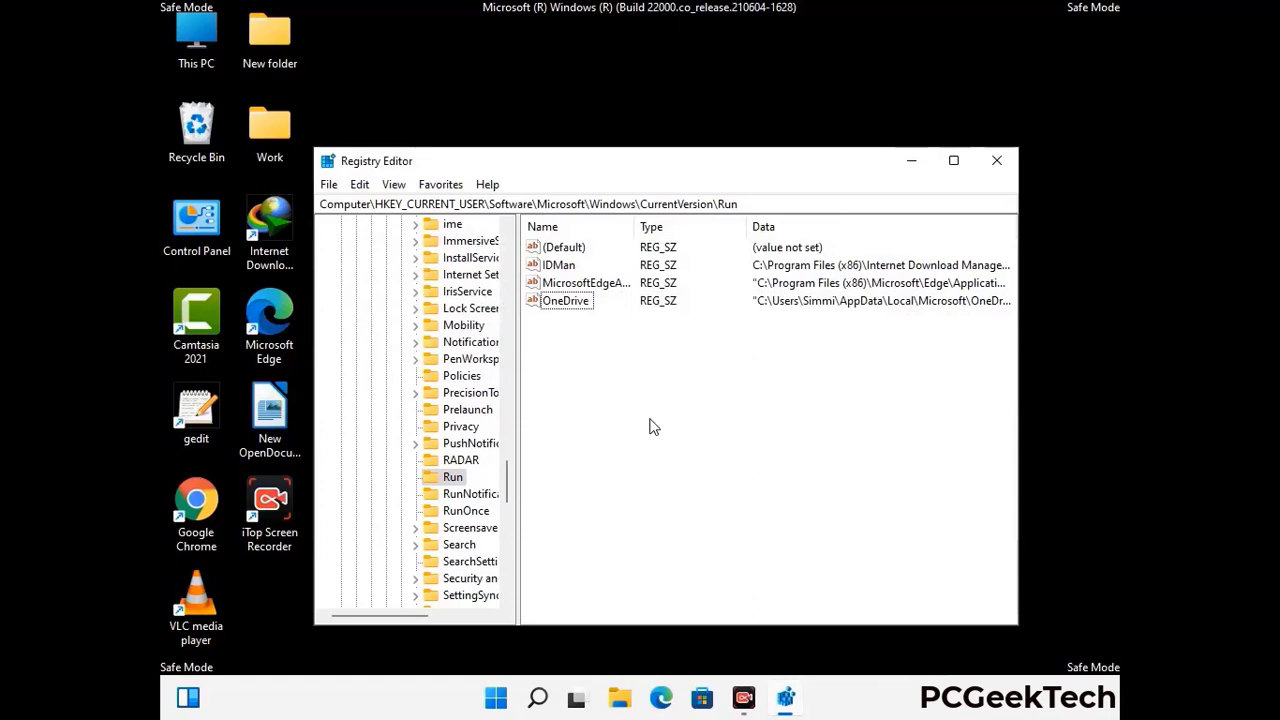
# - Search the registry for "Virus Name" in keys, values and data, stop the search and close Registry Editor
pyautogui.hotkey('ctrl', 'f')
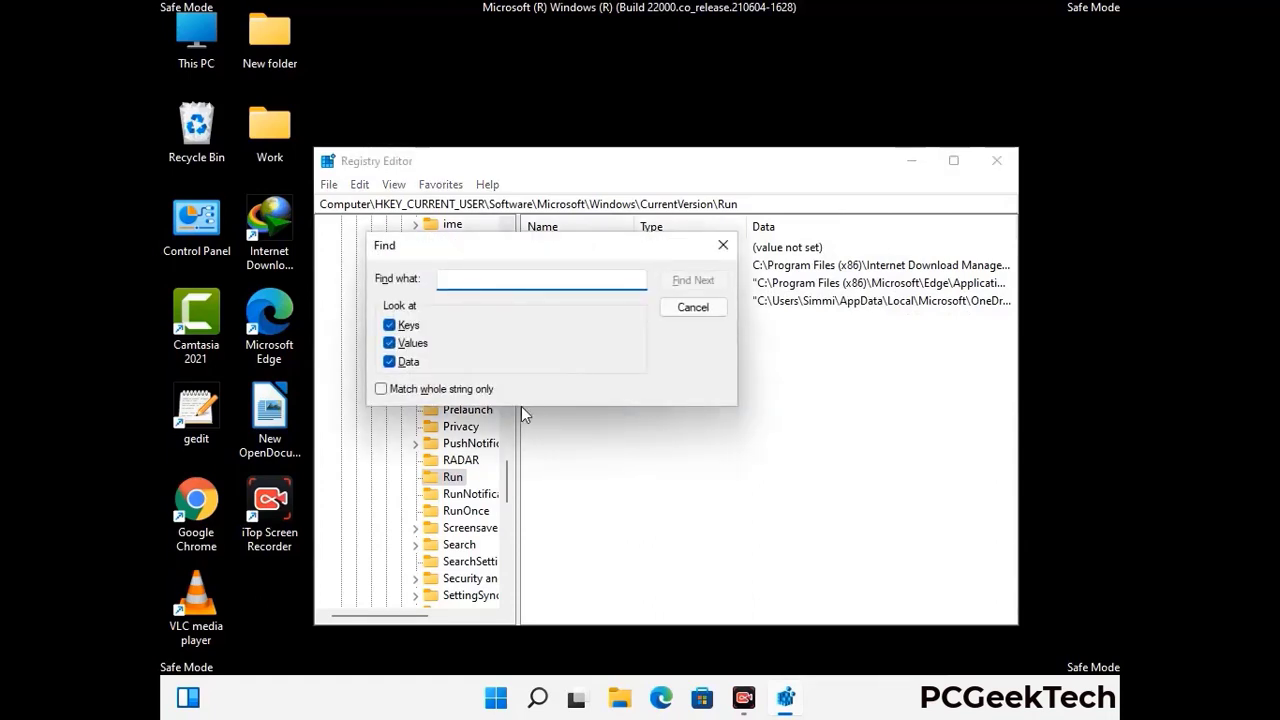
pyautogui.write('Vl')
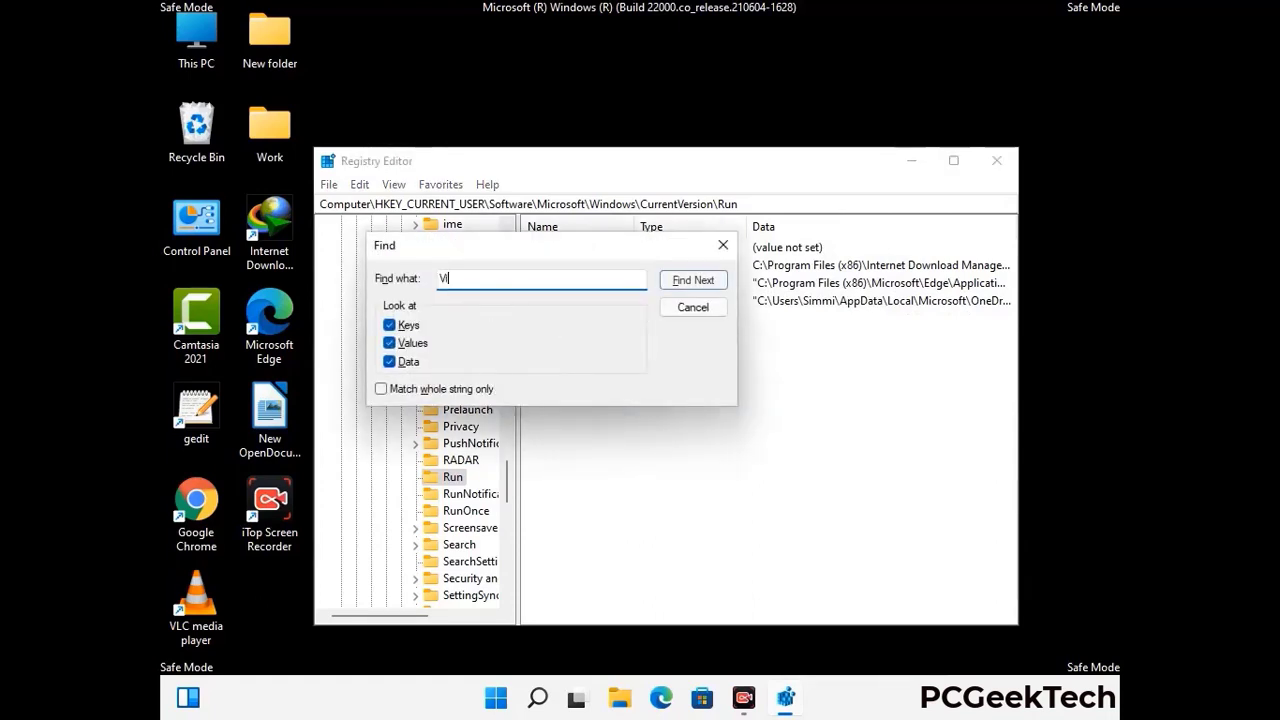
pyautogui.write('rus N')
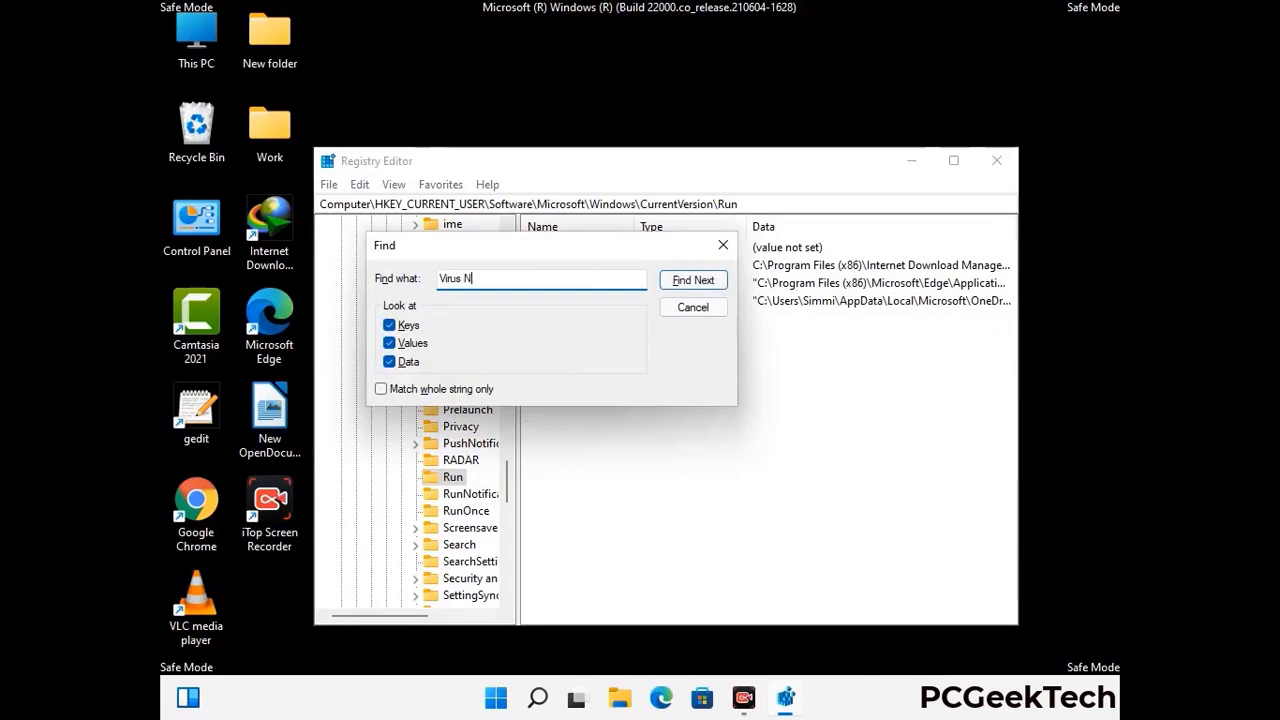
pyautogui.write('ame')
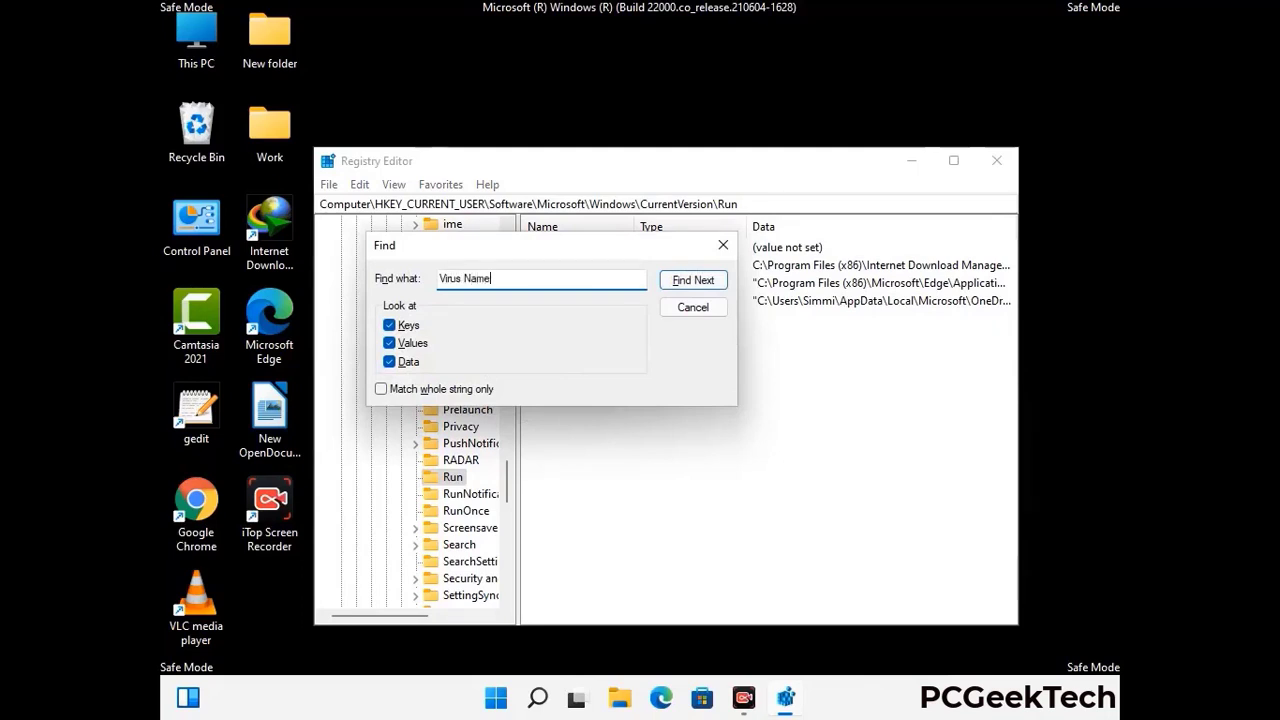
pyautogui.click(677, 283)
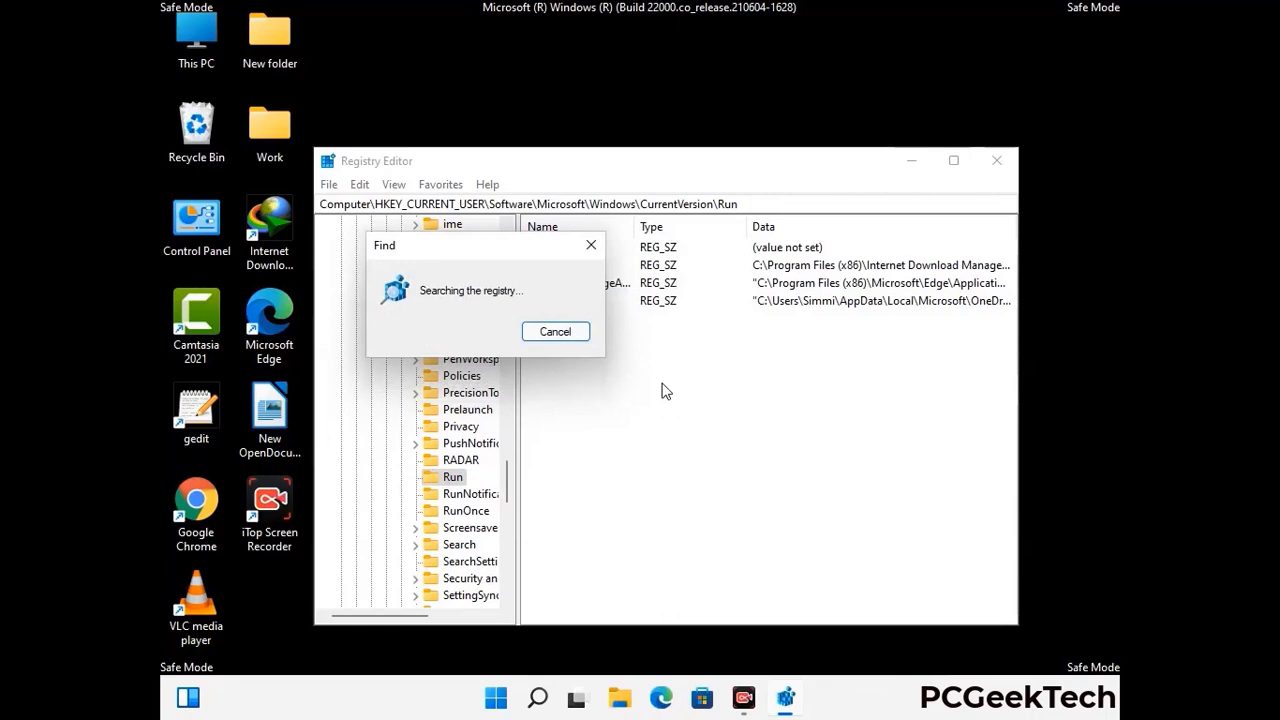
pyautogui.click(591, 245)
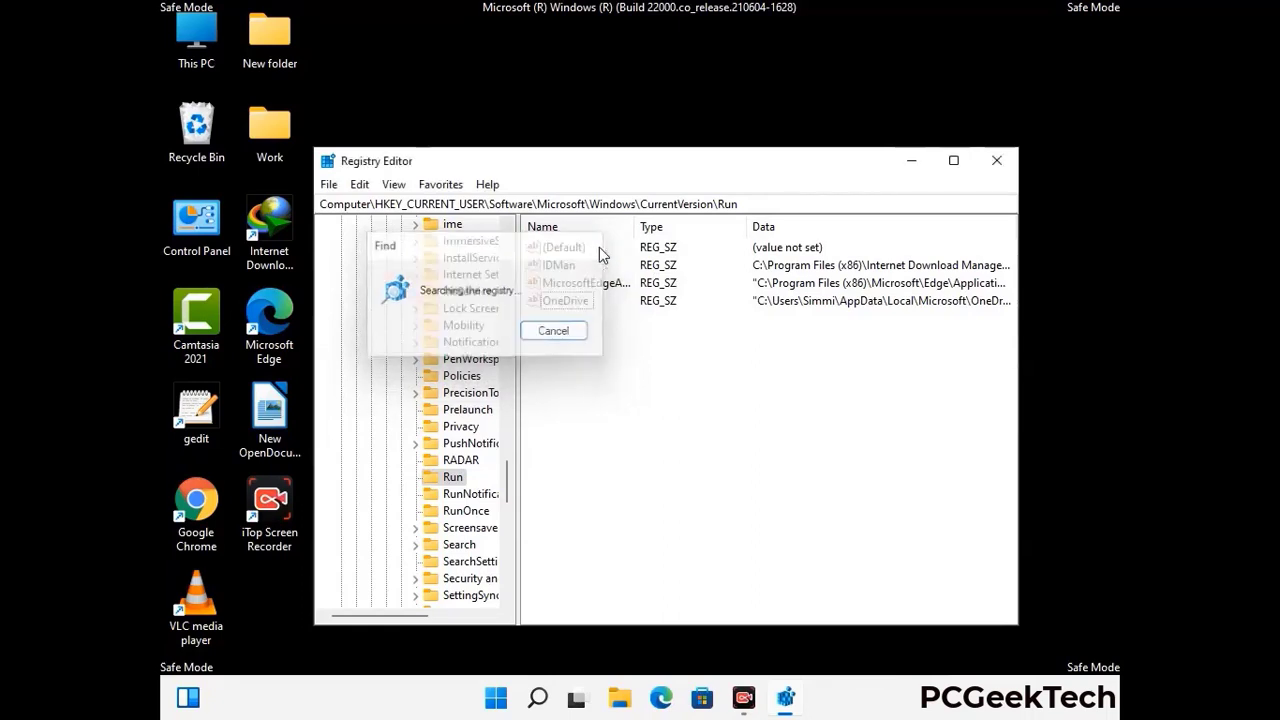
pyautogui.click(1002, 173)
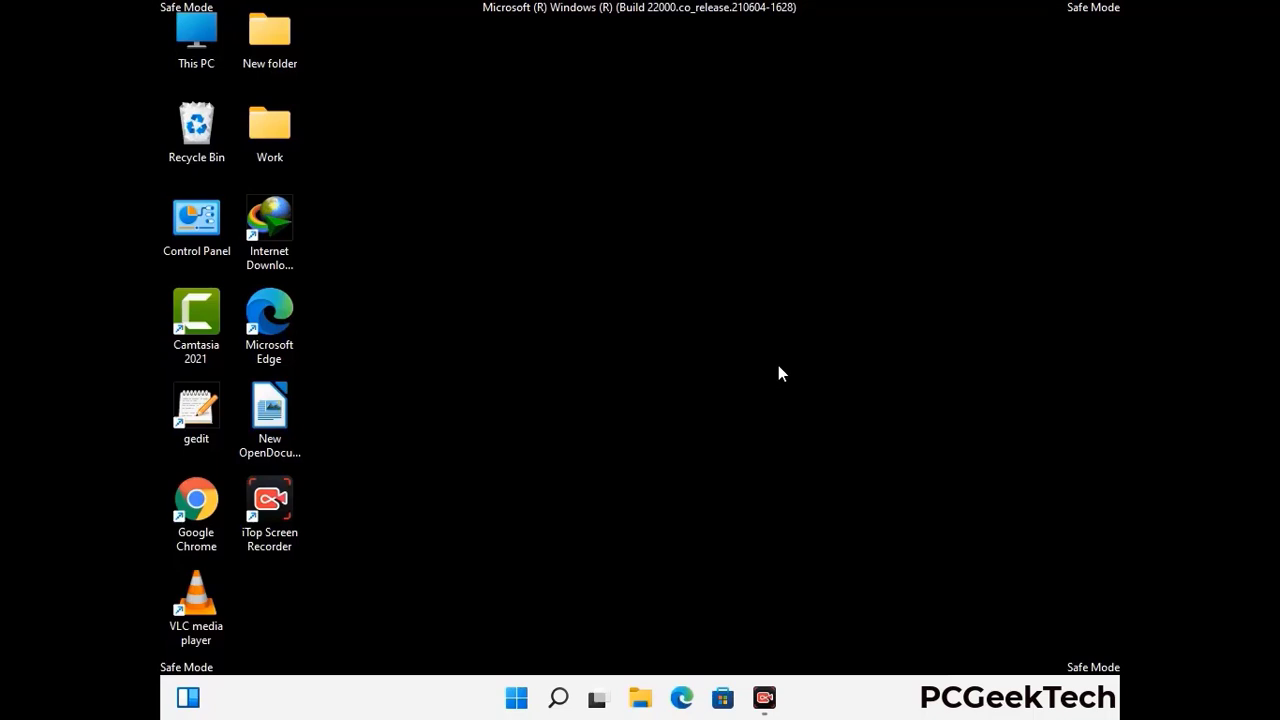
# - Switch to System Configuration by running msconfig
pyautogui.press('super+r')
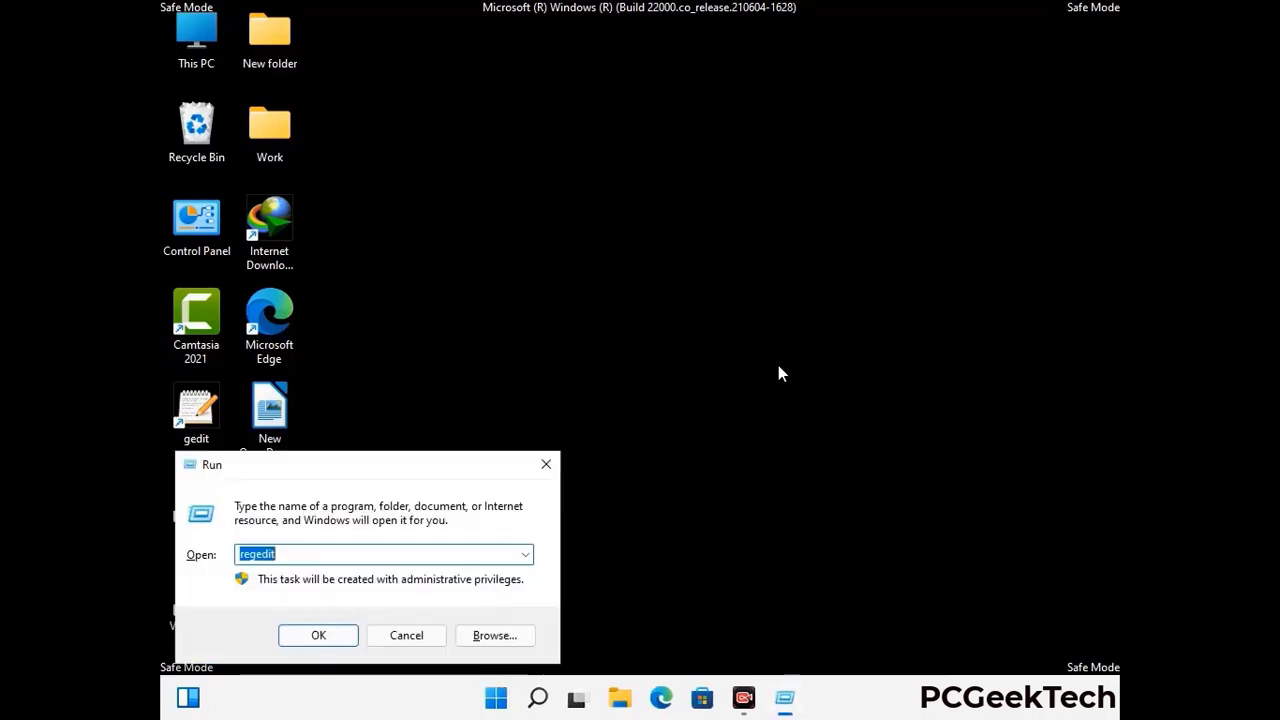
pyautogui.moveTo(373, 467); pyautogui.dragTo(655, 200)
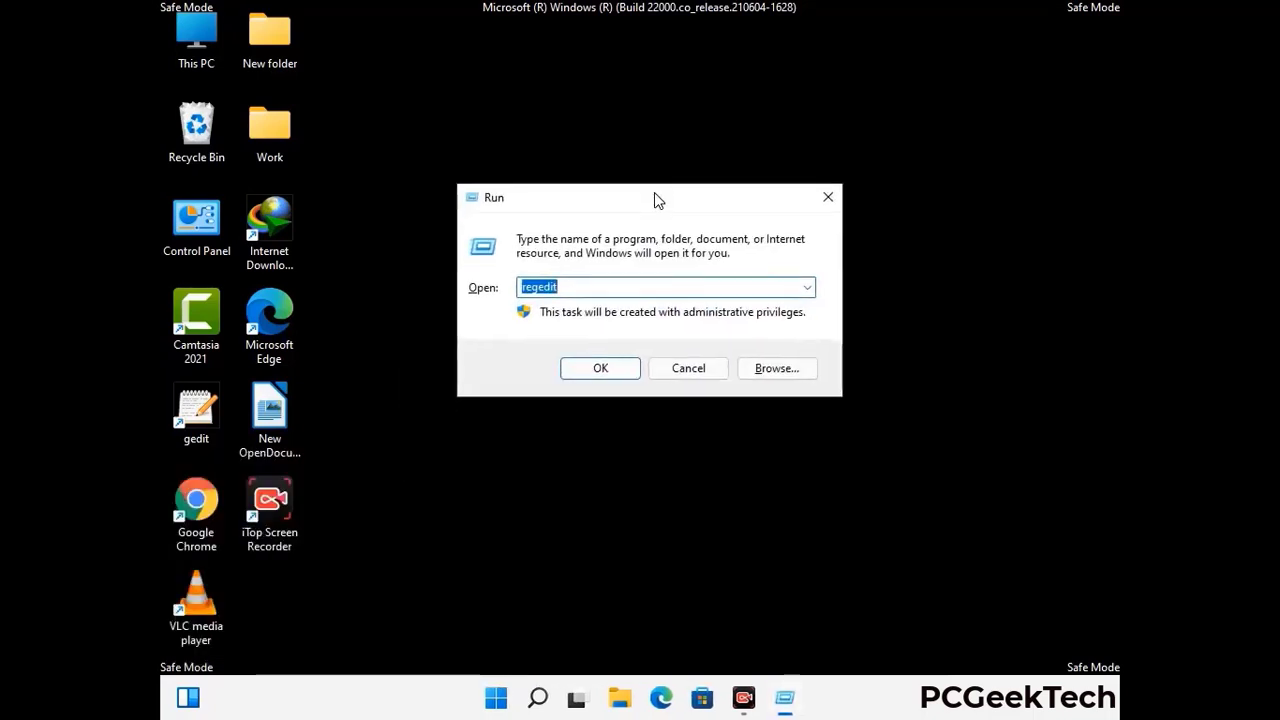
pyautogui.write('msconfig')
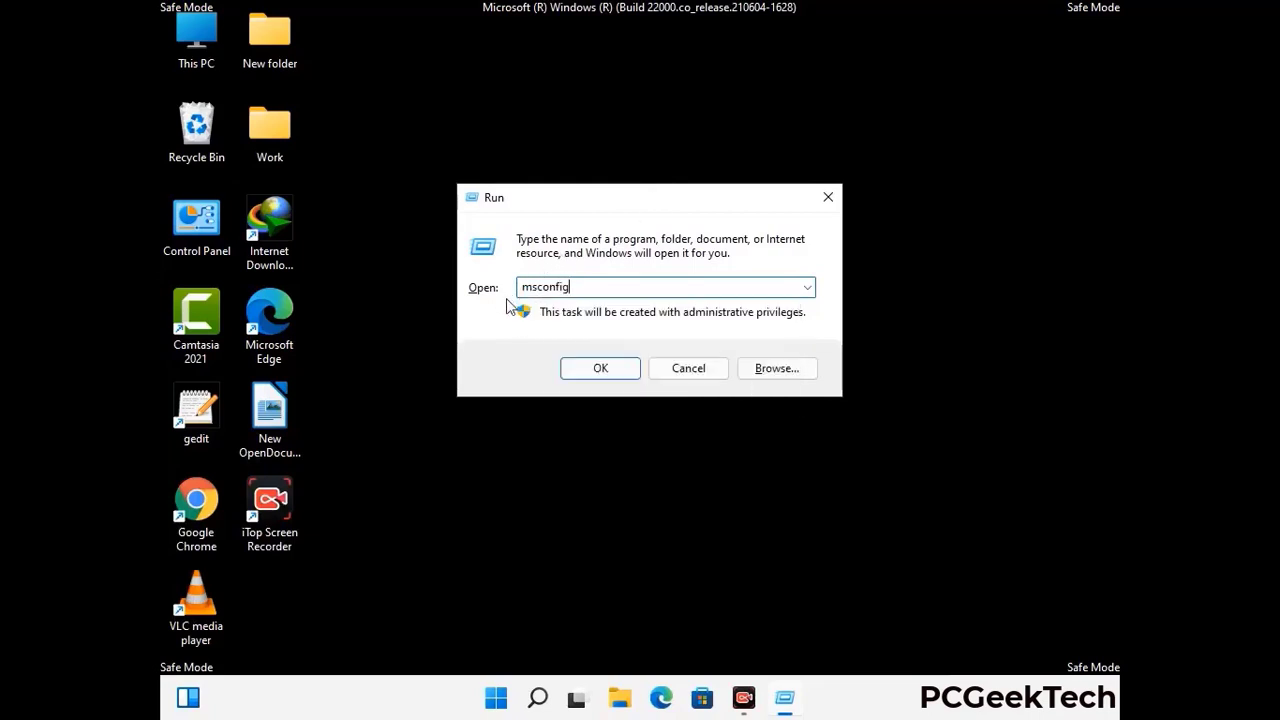
pyautogui.click(598, 368)
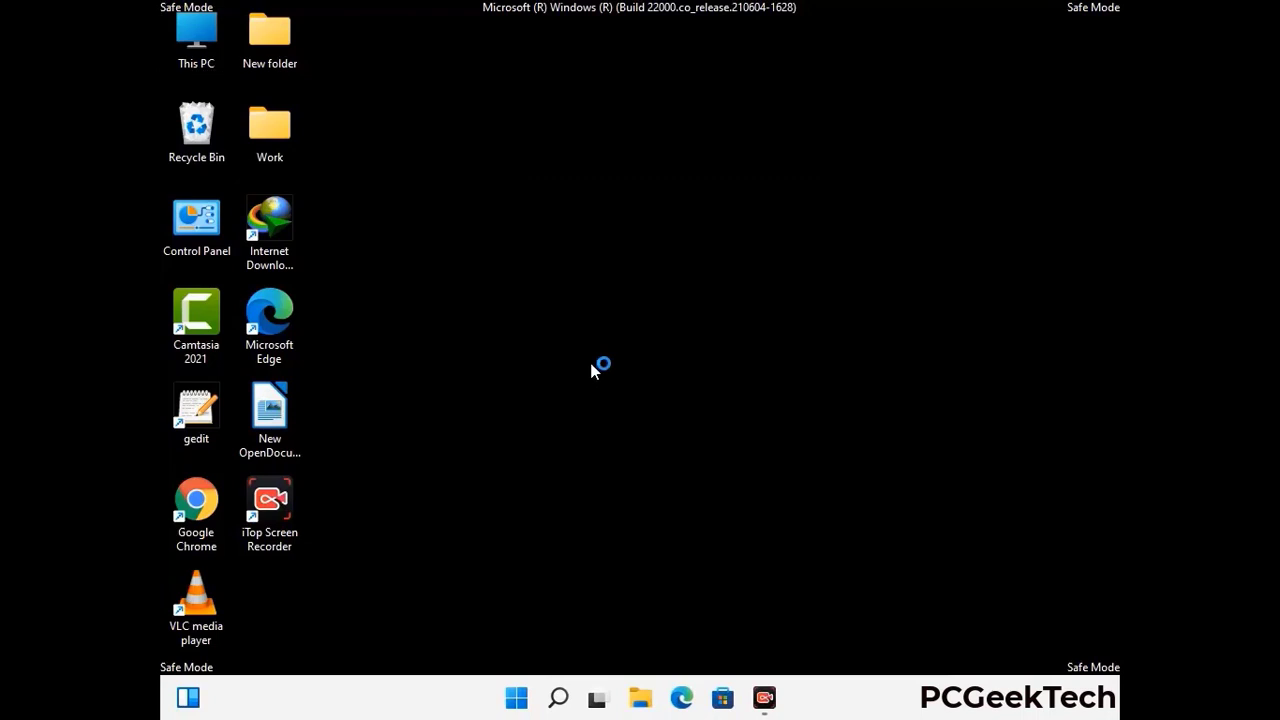
# - Turn off Safe boot in the boot options for Windows 11
pyautogui.click(442, 200)
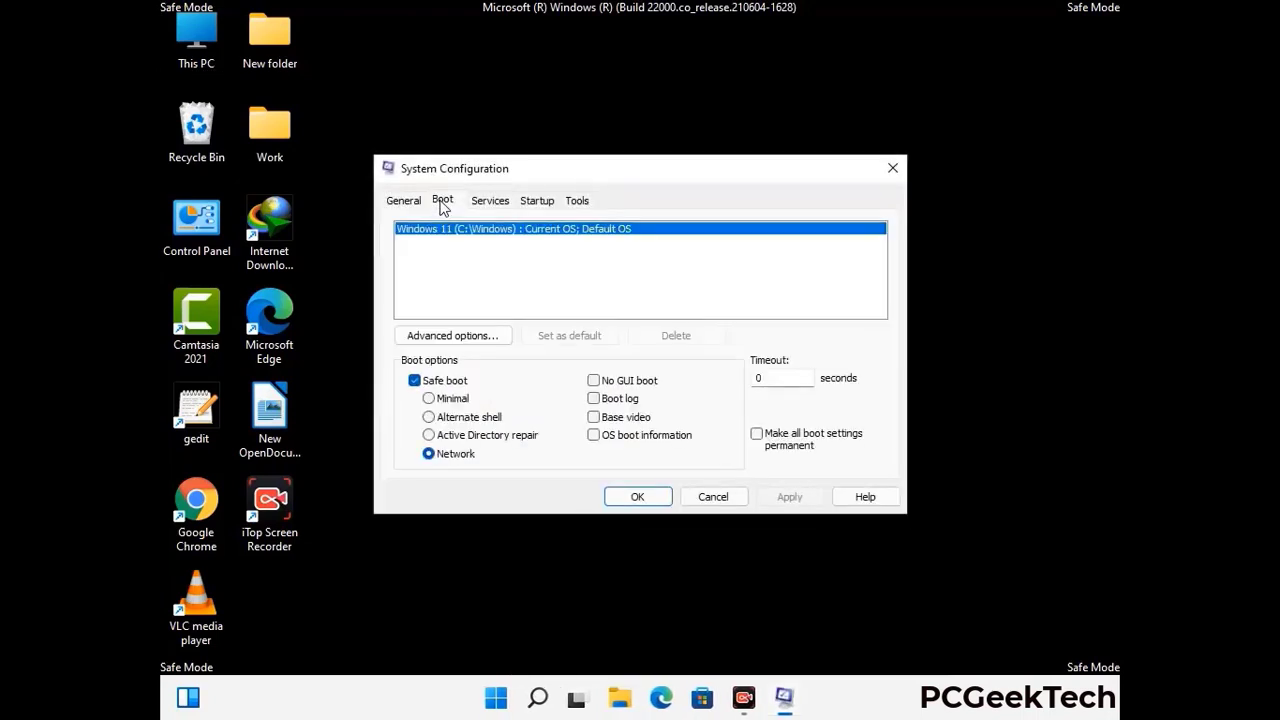
pyautogui.click(414, 383)
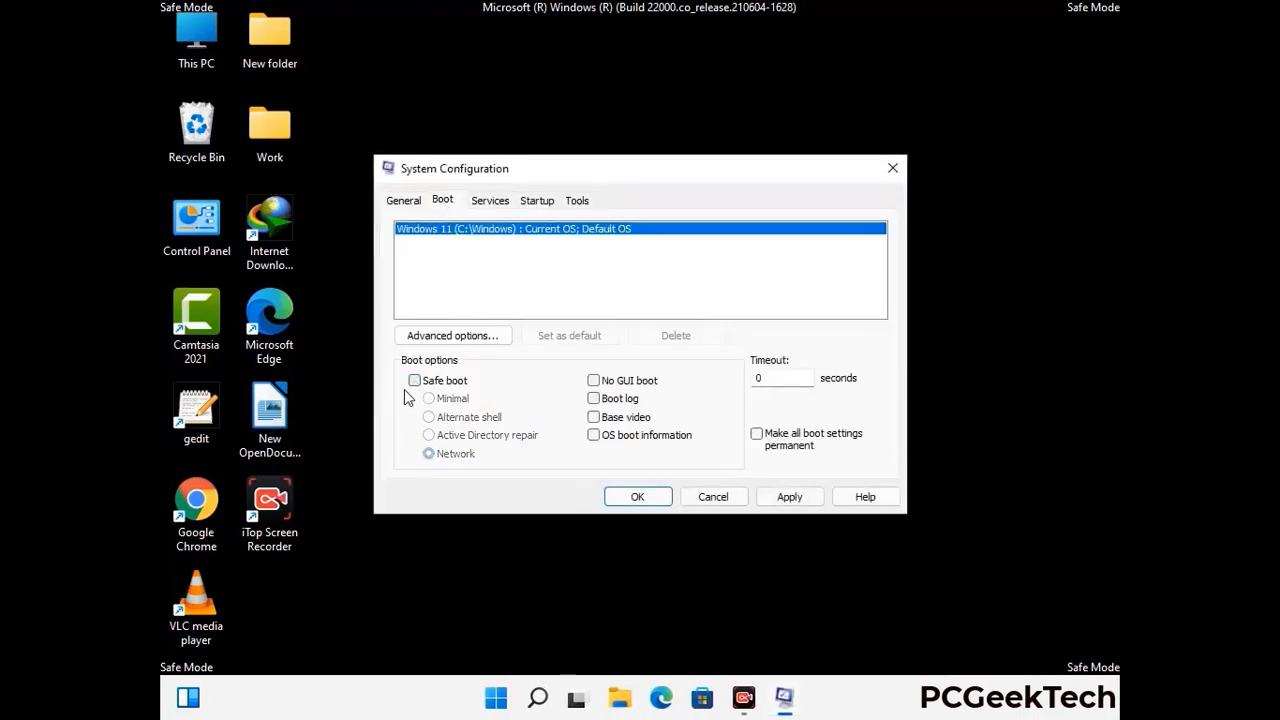